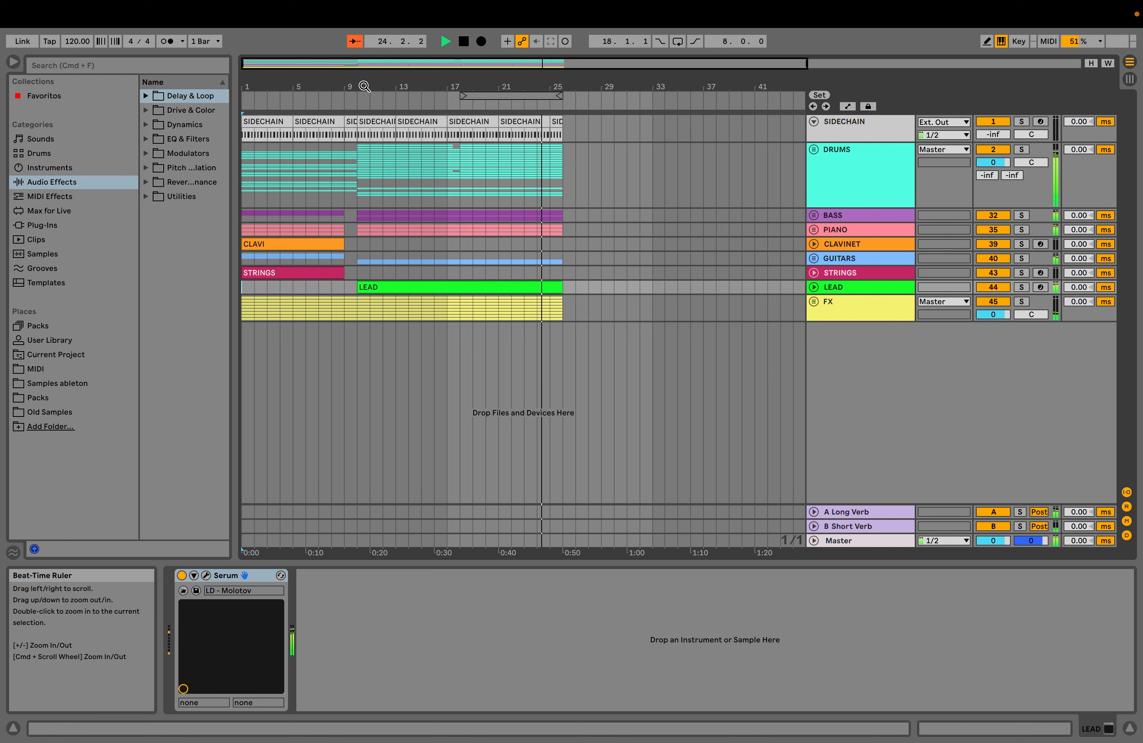
Play the soloed PIANO group from bar 1 and view the first LAYER1 clip's notes in an enlarged note editor.
{"action": "left_click", "coordinate": [278, 347]}
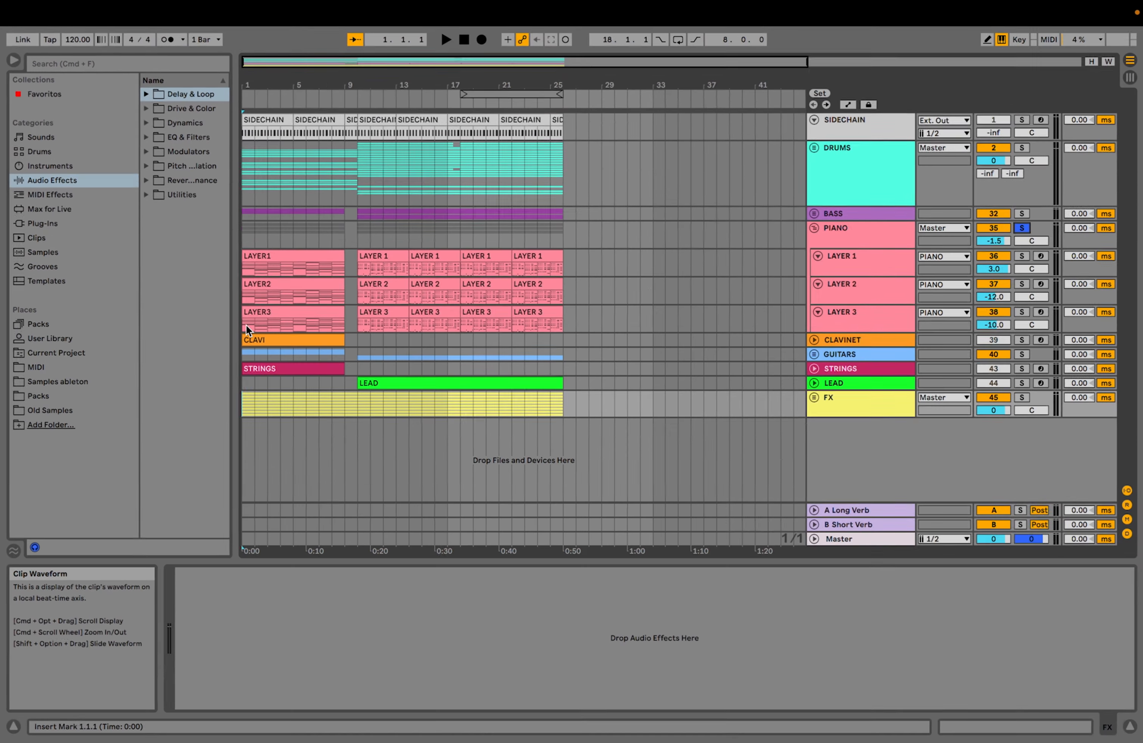
{"action": "left_click", "coordinate": [245, 330]}
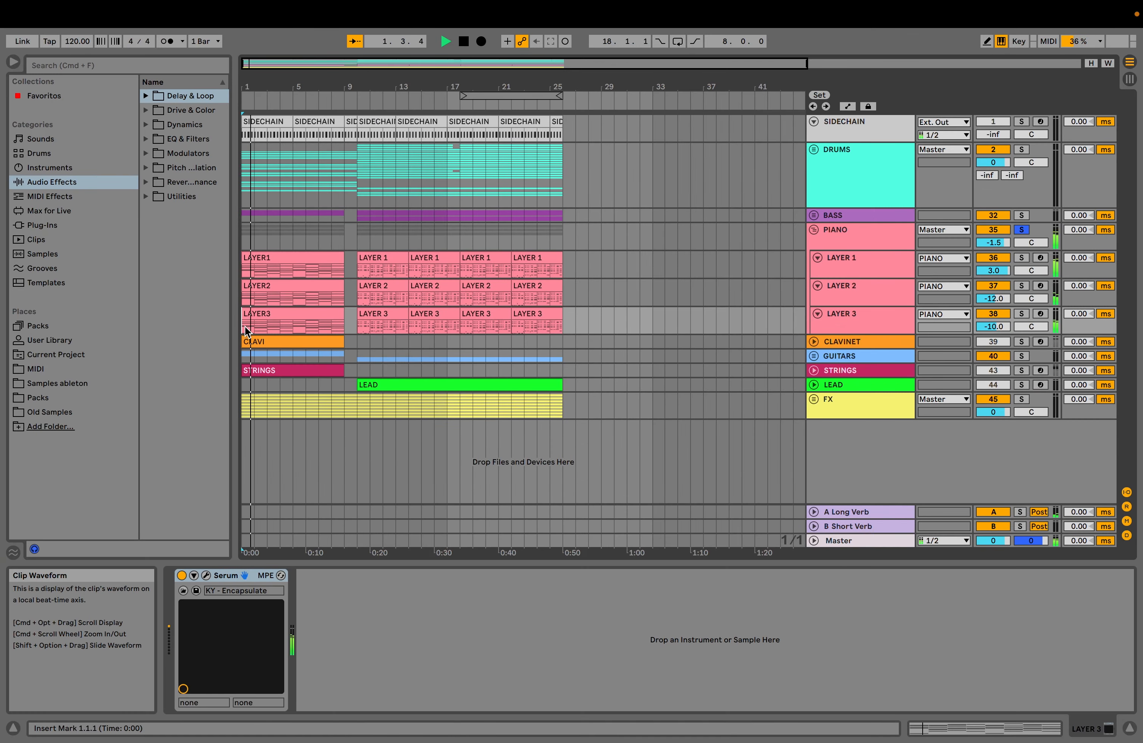
{"action": "left_click", "coordinate": [293, 260]}
{"action": "double_click", "coordinate": [293, 259]}
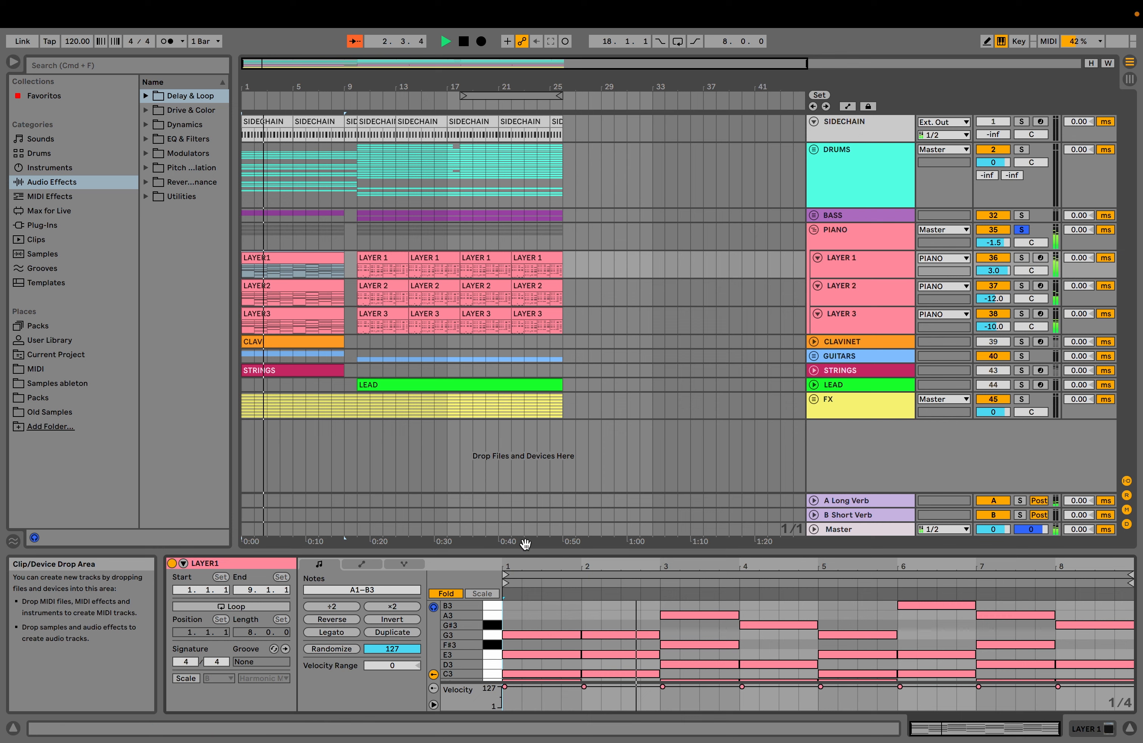
{"action": "left_click_drag", "start_coordinate": [529, 562], "coordinate": [529, 479]}
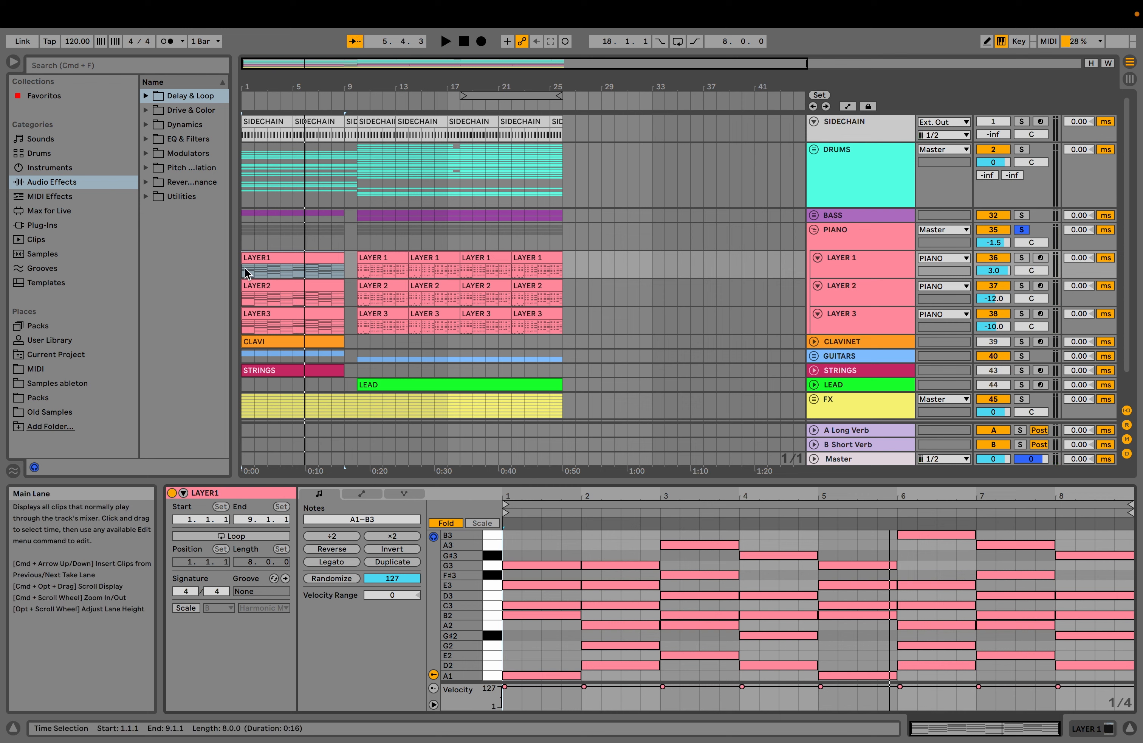
Play the PIANO group from bar 10 and examine the notes of the LAYER 1 clip that starts there.
{"action": "left_click", "coordinate": [358, 271]}
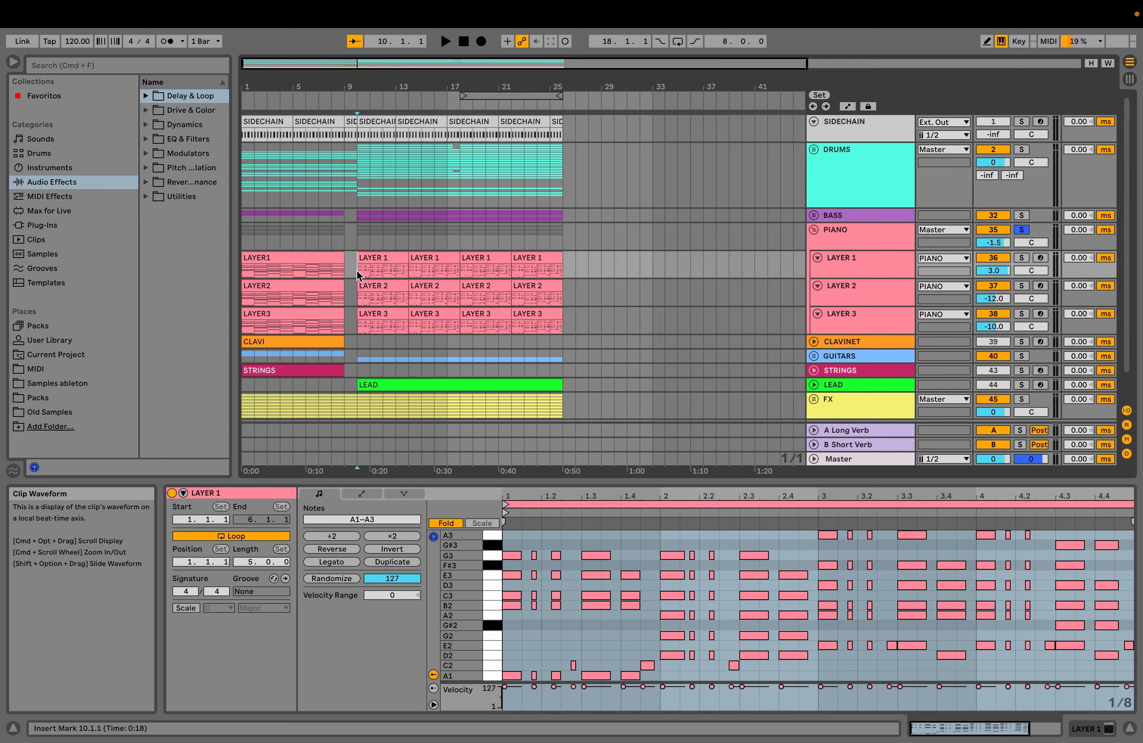
{"action": "key", "text": "space"}
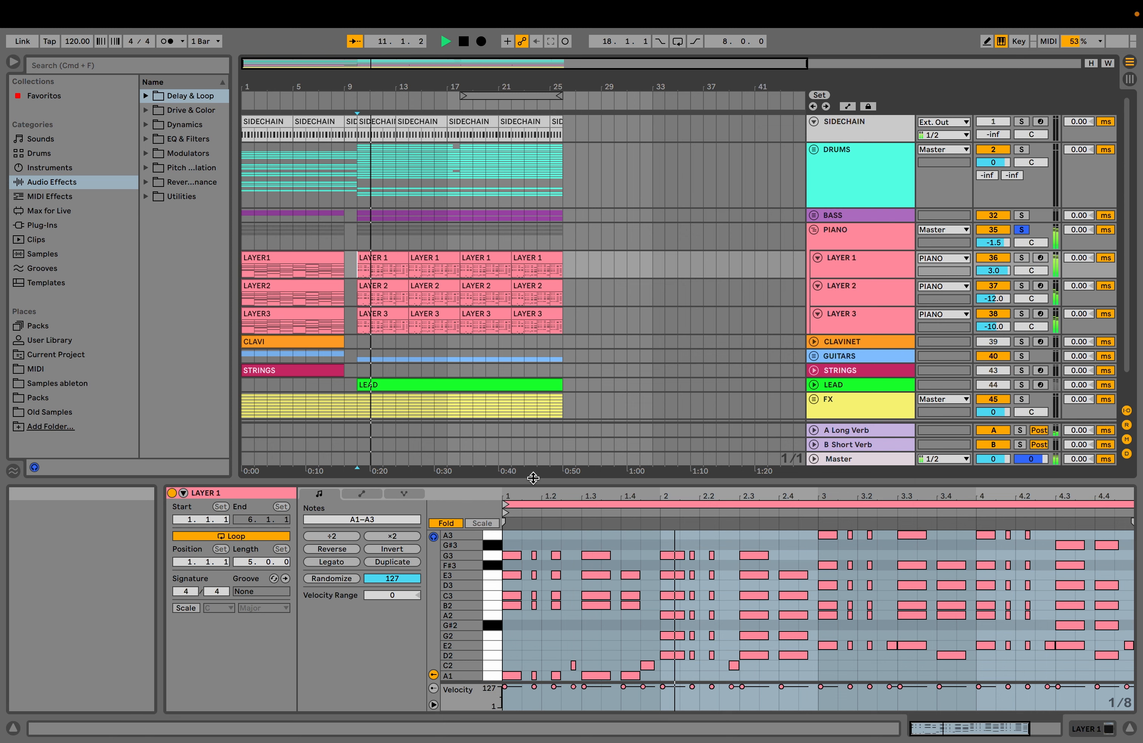
{"action": "left_click_drag", "start_coordinate": [536, 481], "coordinate": [536, 462]}
{"action": "left_click", "coordinate": [467, 582]}
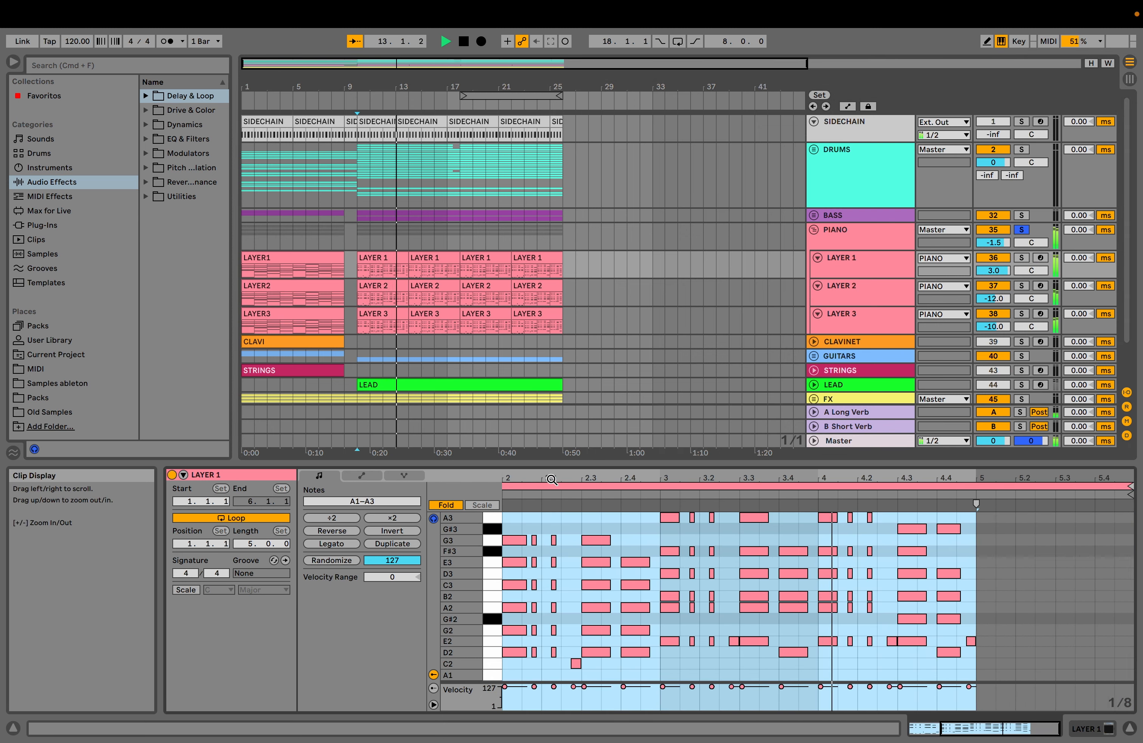
{"action": "key", "text": "space"}
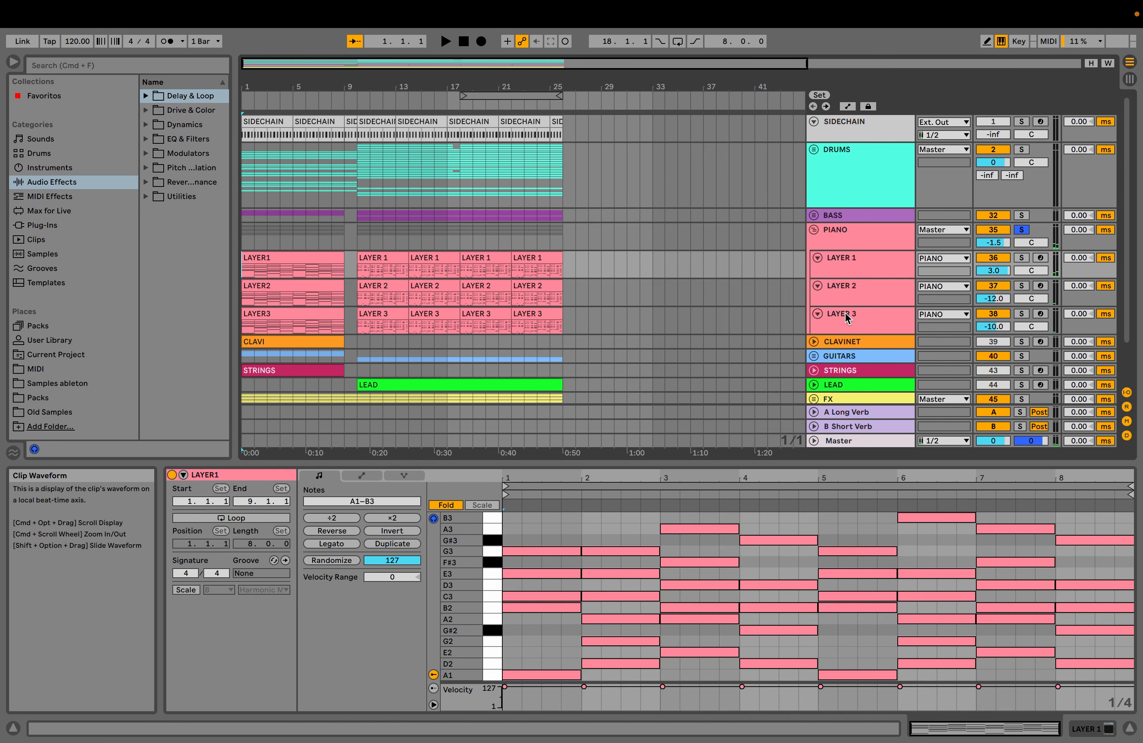
Inspect the Serum patch on the LAYER 1 piano track while playing that layer soloed, and close the synth window.
{"action": "left_click", "coordinate": [846, 260]}
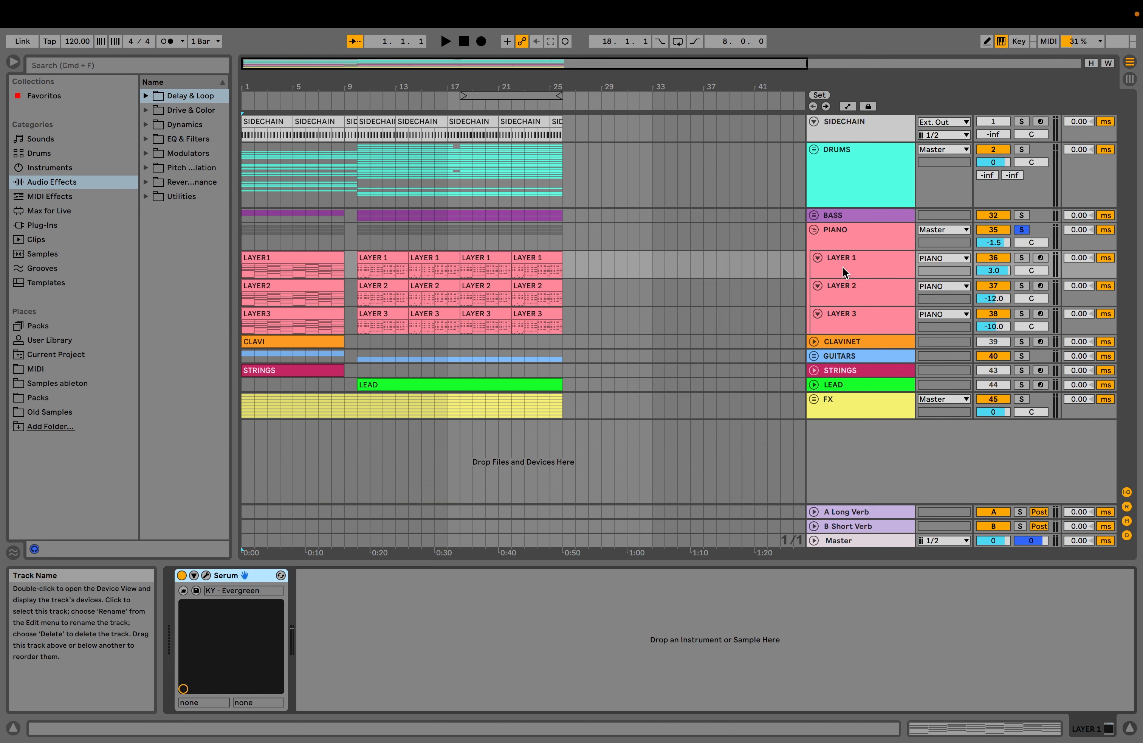
{"action": "left_click", "coordinate": [206, 574]}
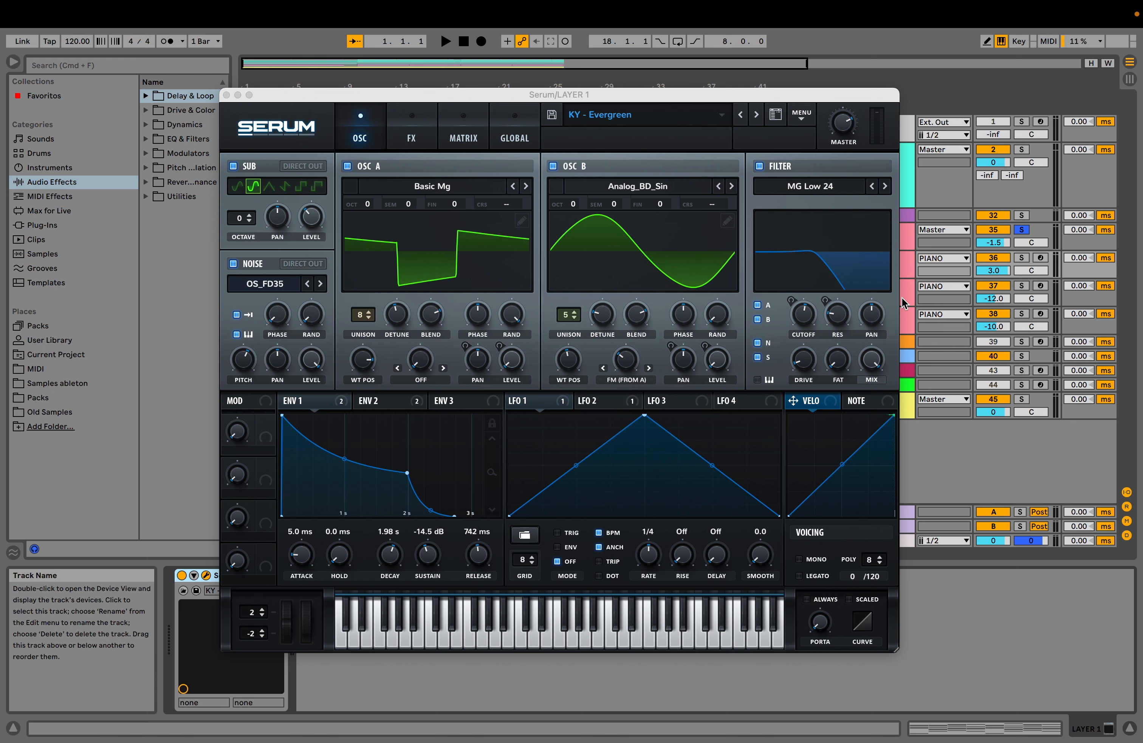
{"action": "left_click", "coordinate": [1021, 258]}
{"action": "key", "text": "space"}
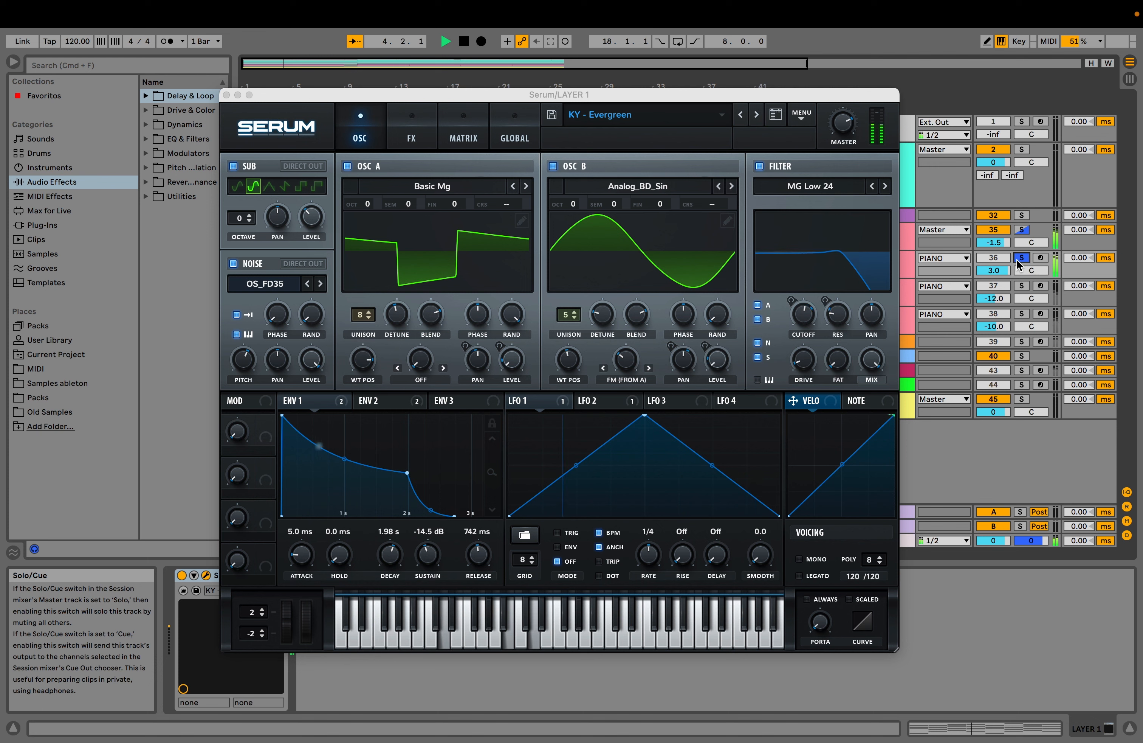
{"action": "key", "text": "space"}
{"action": "left_click", "coordinate": [226, 94]}
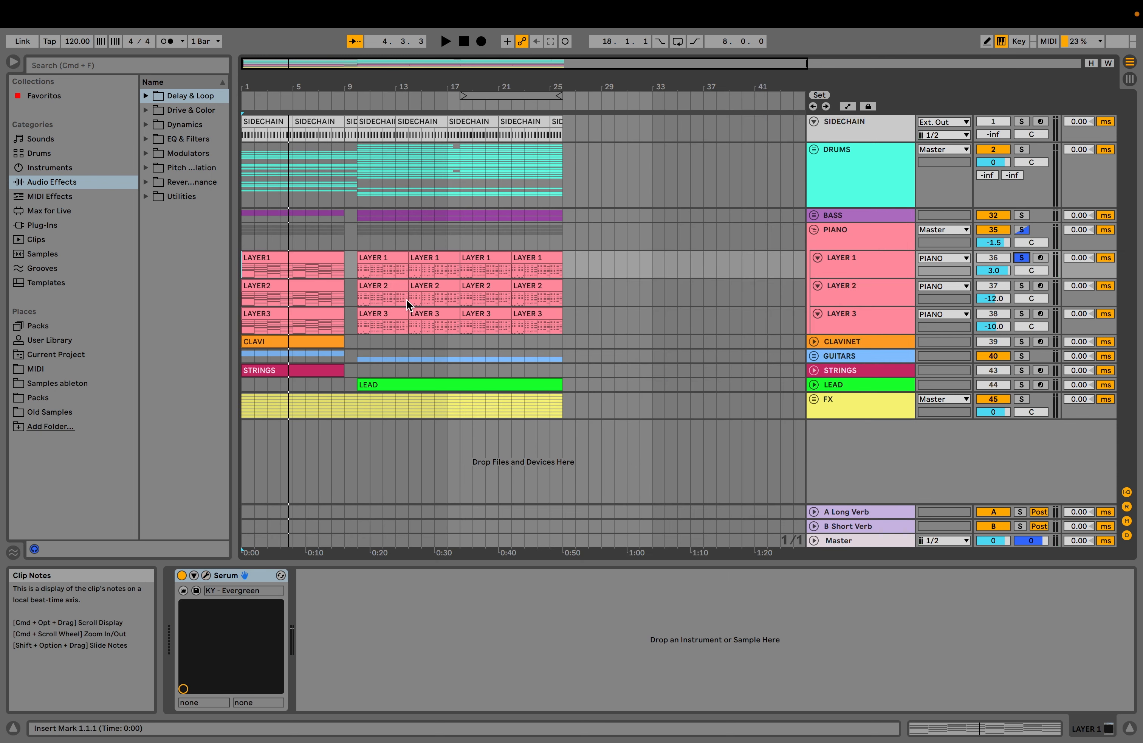
Solo and play the LAYER 2 piano track with its volume reset to 0 dB.
{"action": "left_click", "coordinate": [1022, 286]}
{"action": "key", "text": "space"}
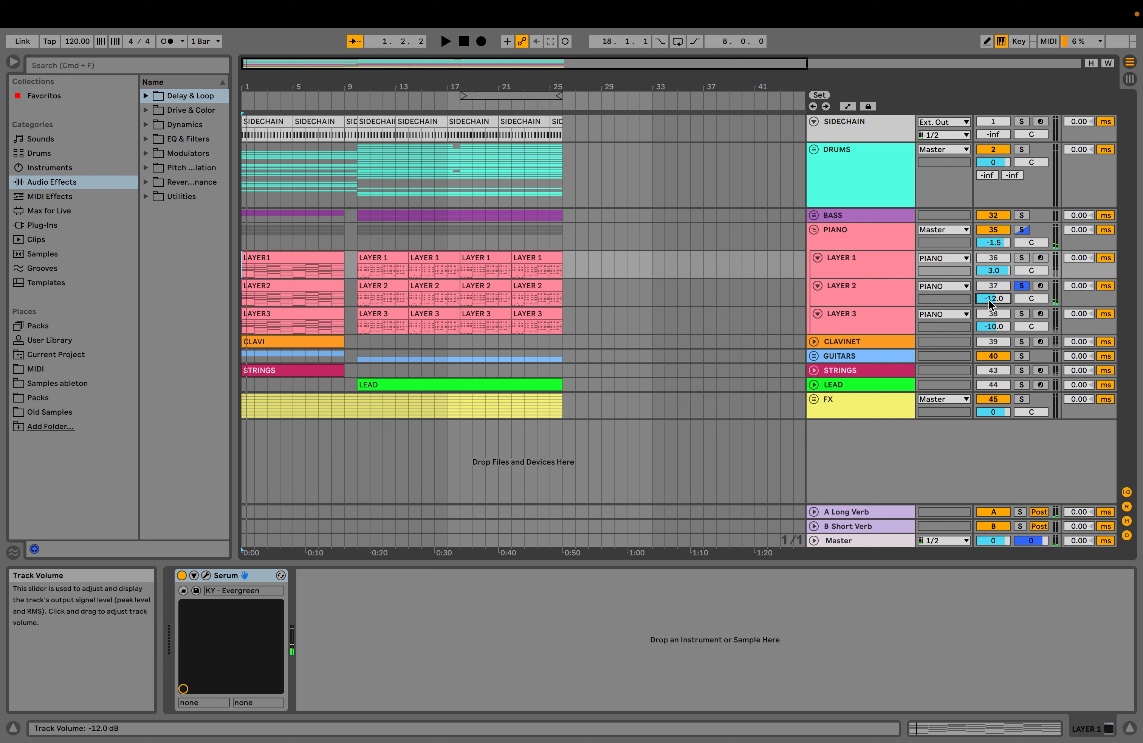
{"action": "key", "text": "Delete"}
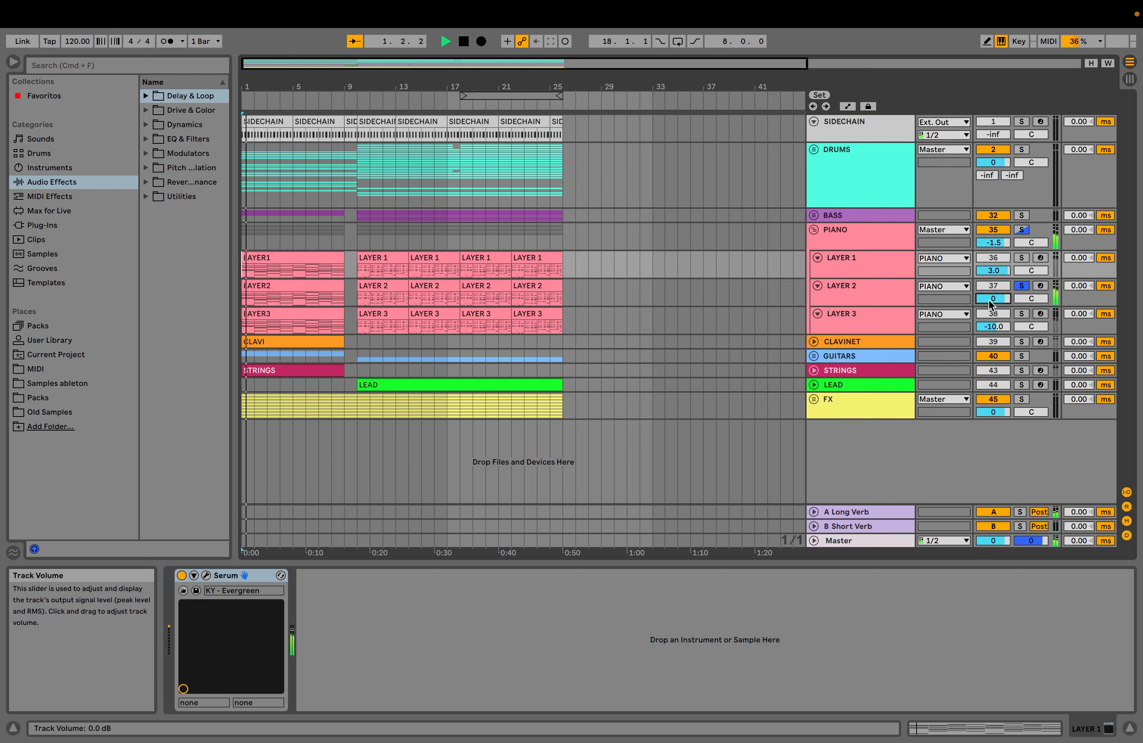
Inspect LAYER 2's KY - Jealousy Beacon patch in Serum during playback, and close the synth window.
{"action": "left_click", "coordinate": [880, 297]}
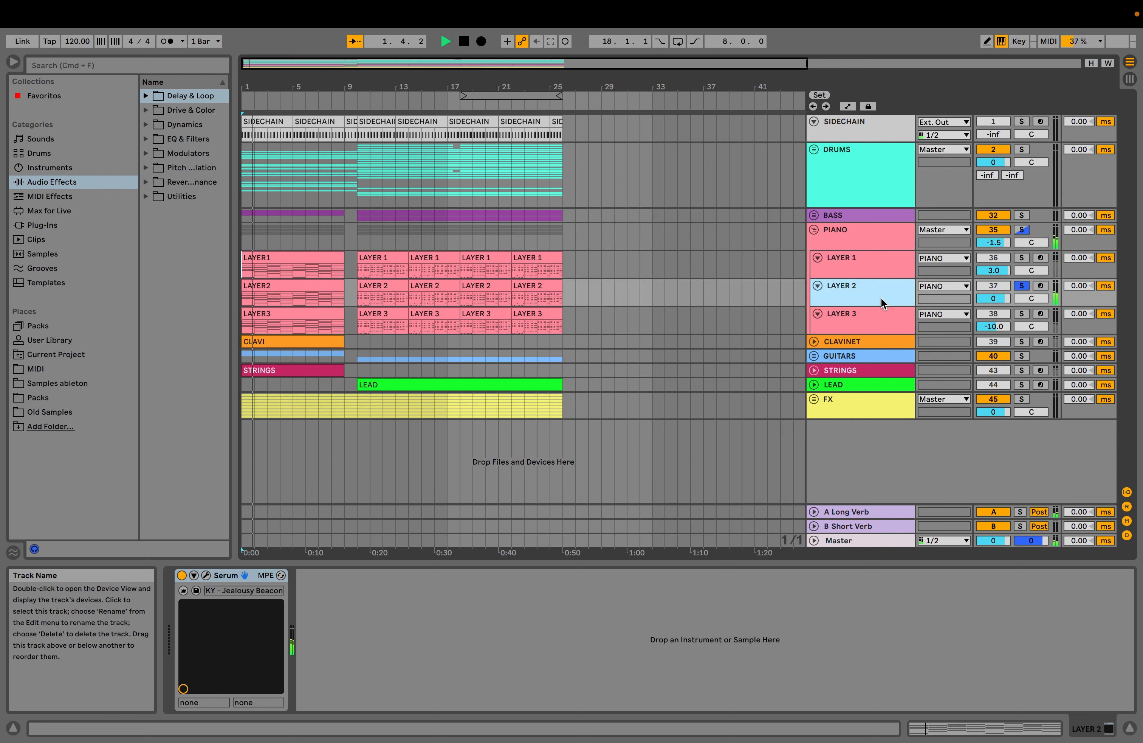
{"action": "left_click", "coordinate": [206, 575]}
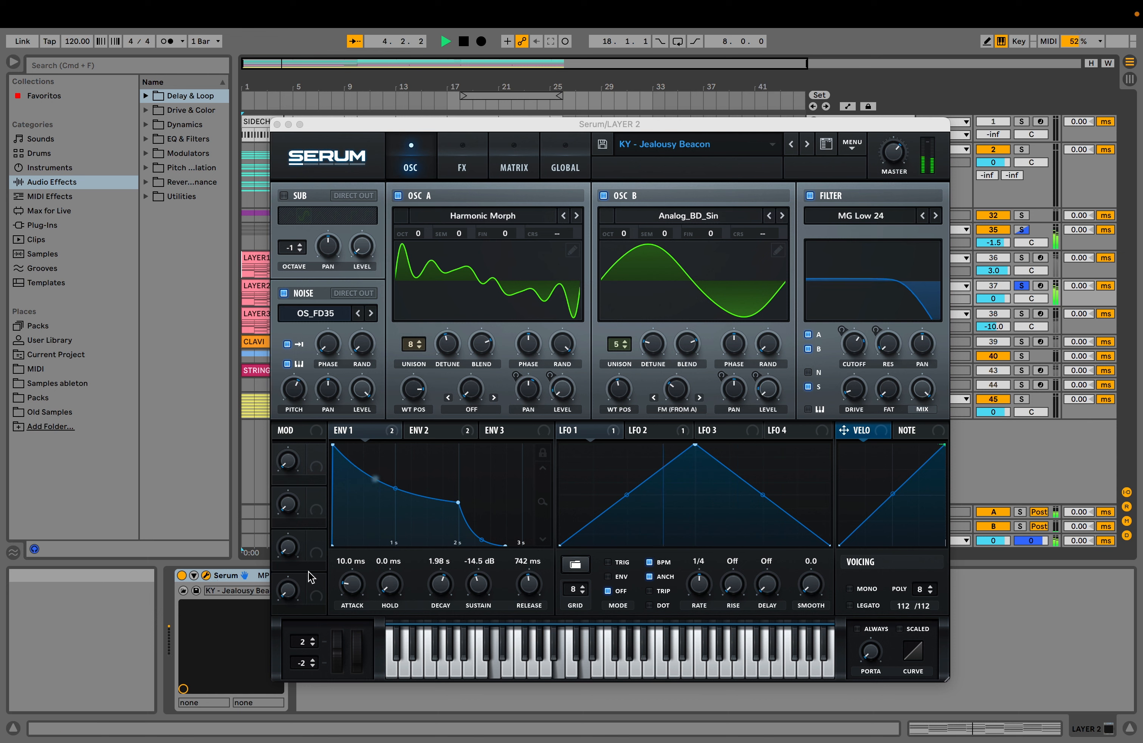
{"action": "key", "text": "space"}
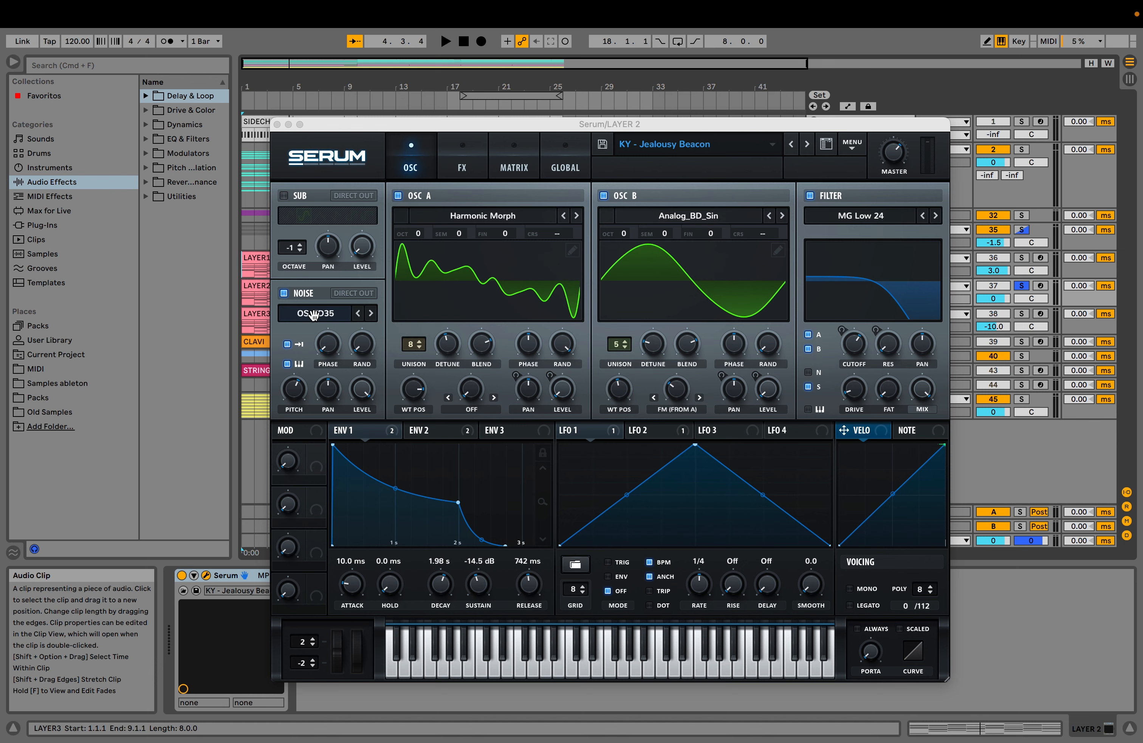
{"action": "left_click", "coordinate": [279, 124]}
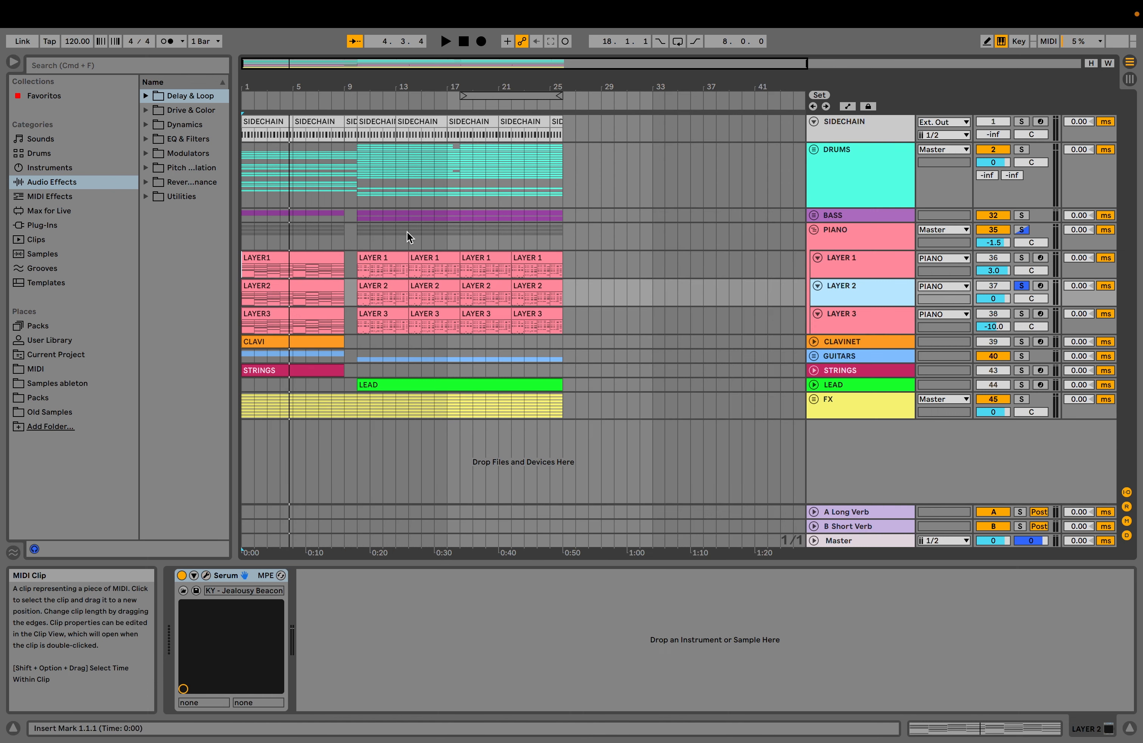
Solo and play the LAYER 3 piano track with its volume reset to 0 dB.
{"action": "left_click", "coordinate": [1021, 313]}
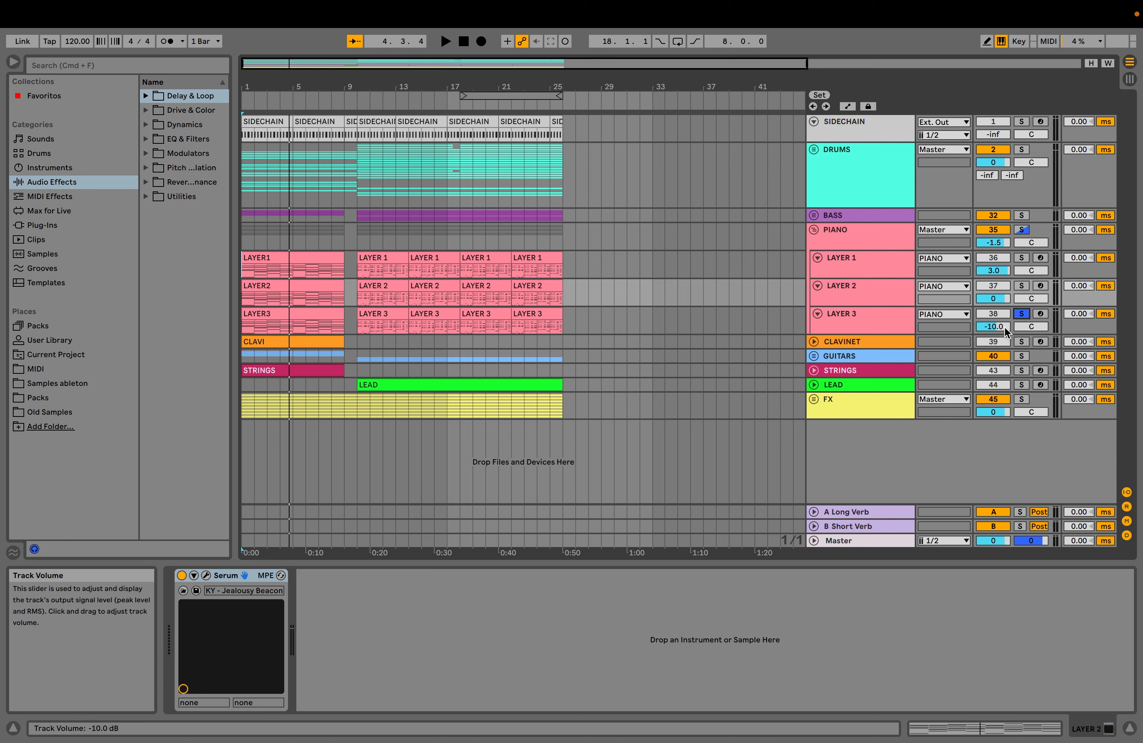
{"action": "left_click", "coordinate": [1002, 328]}
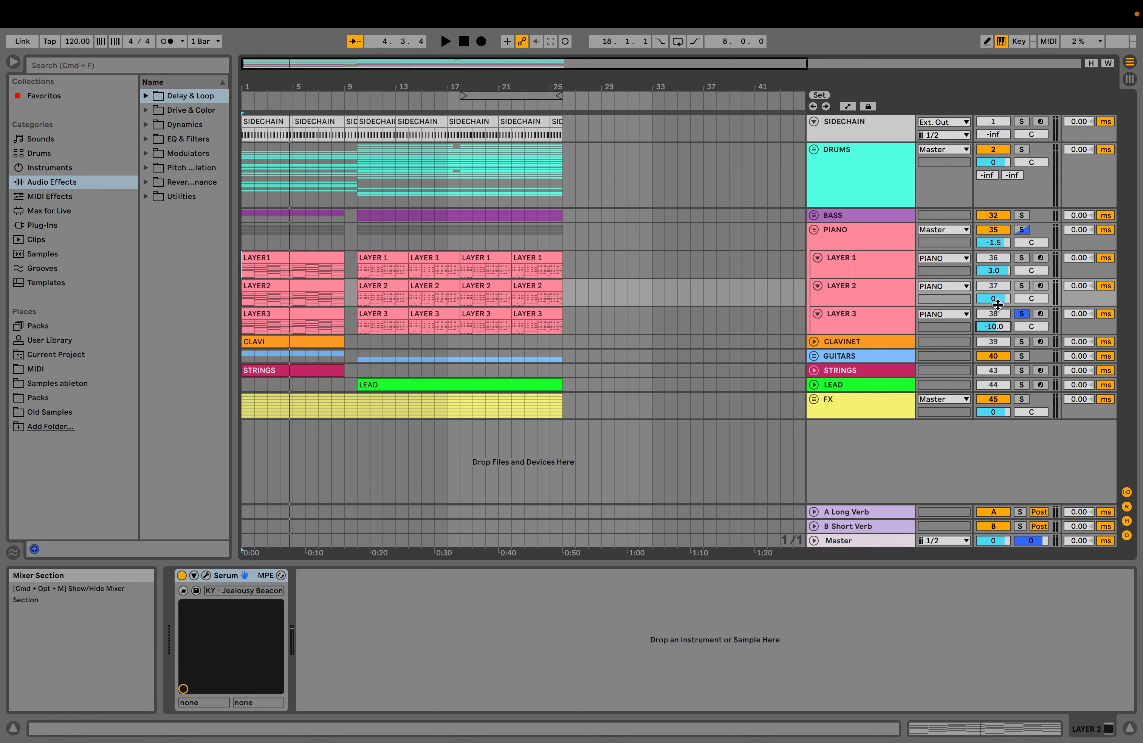
{"action": "key", "text": "space"}
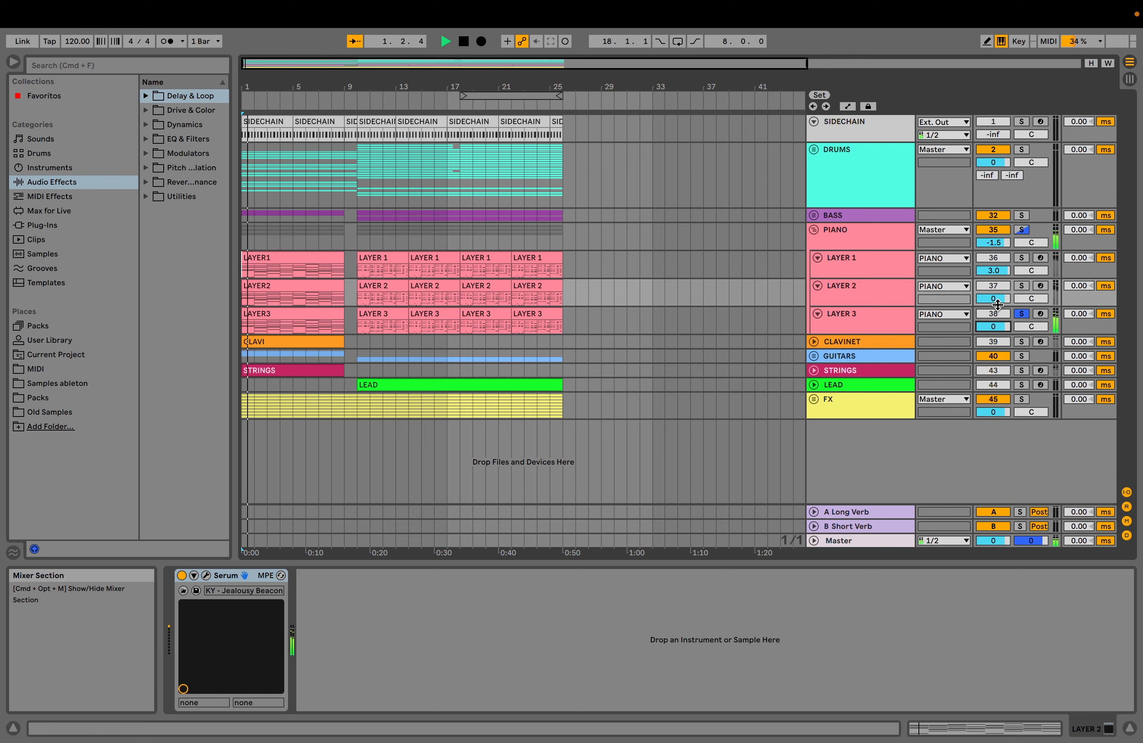
Set the envelope 1 attack of LAYER 3's Serum patch to 5.0 ms during playback, and close the synth window.
{"action": "left_click", "coordinate": [892, 332]}
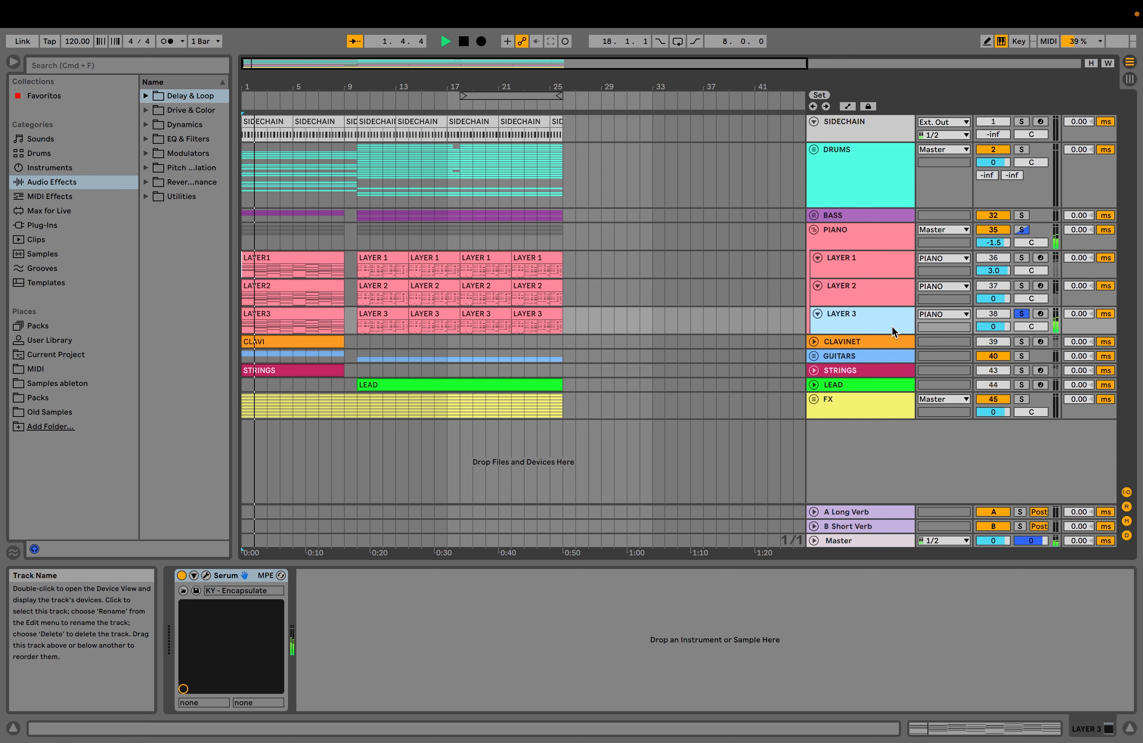
{"action": "left_click", "coordinate": [207, 575]}
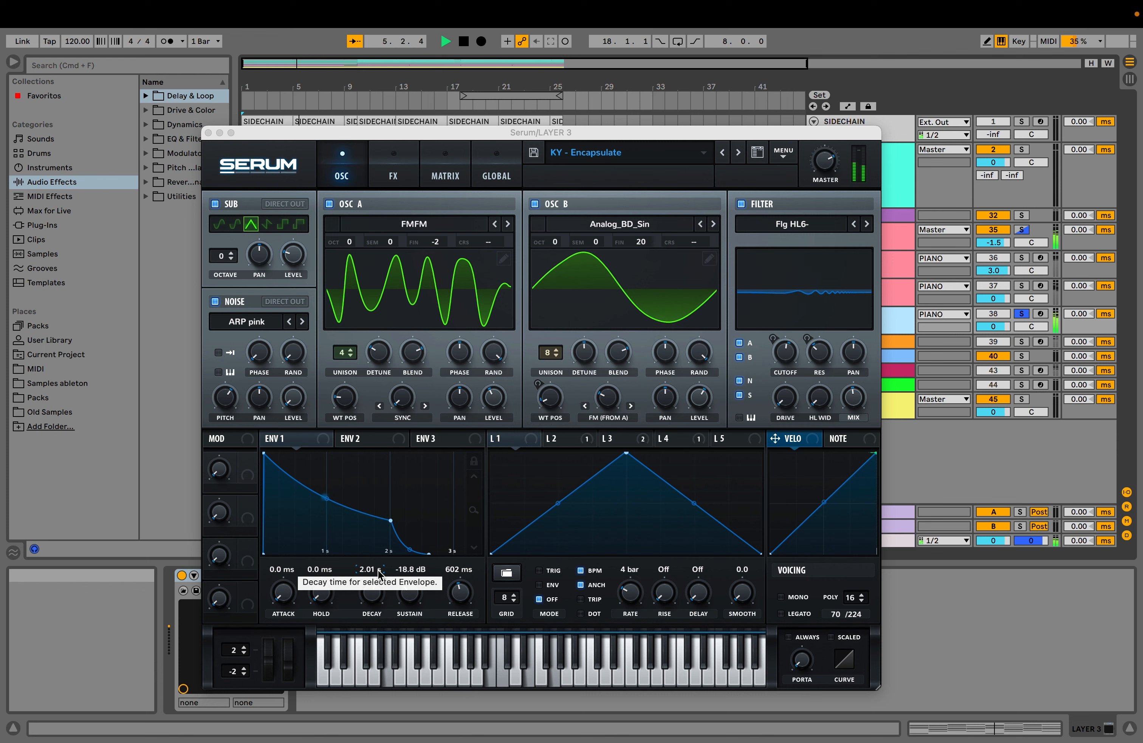
{"action": "left_click", "coordinate": [286, 574]}
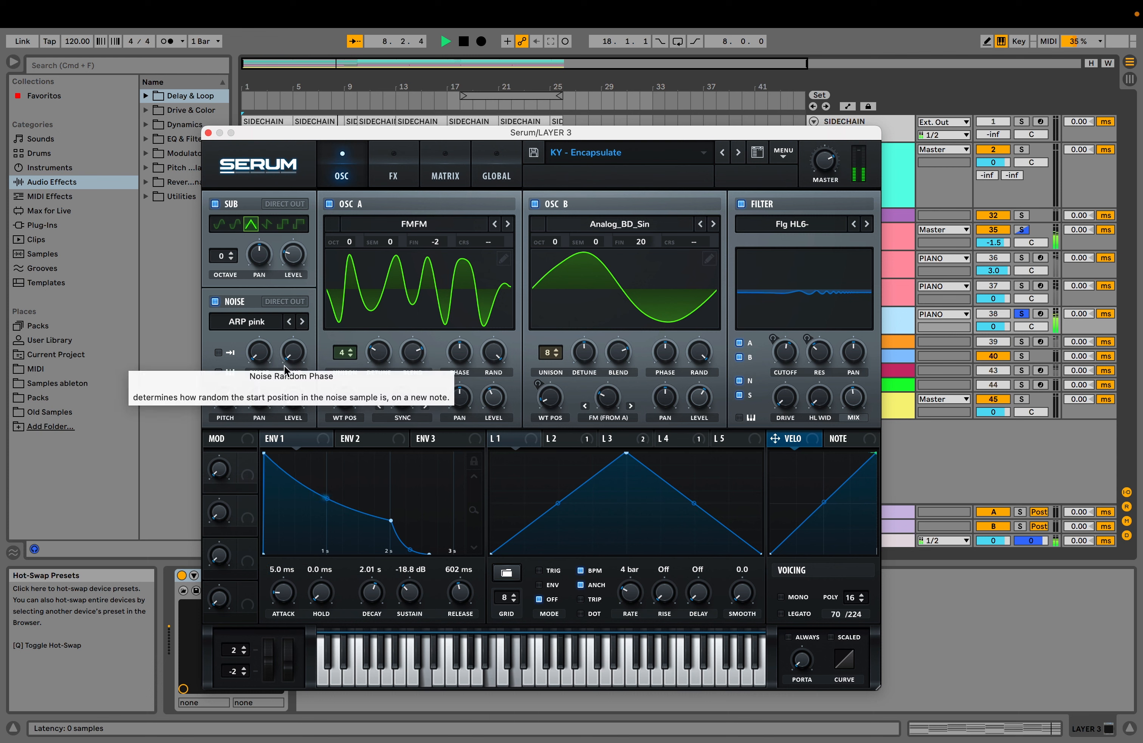
{"action": "key", "text": "space"}
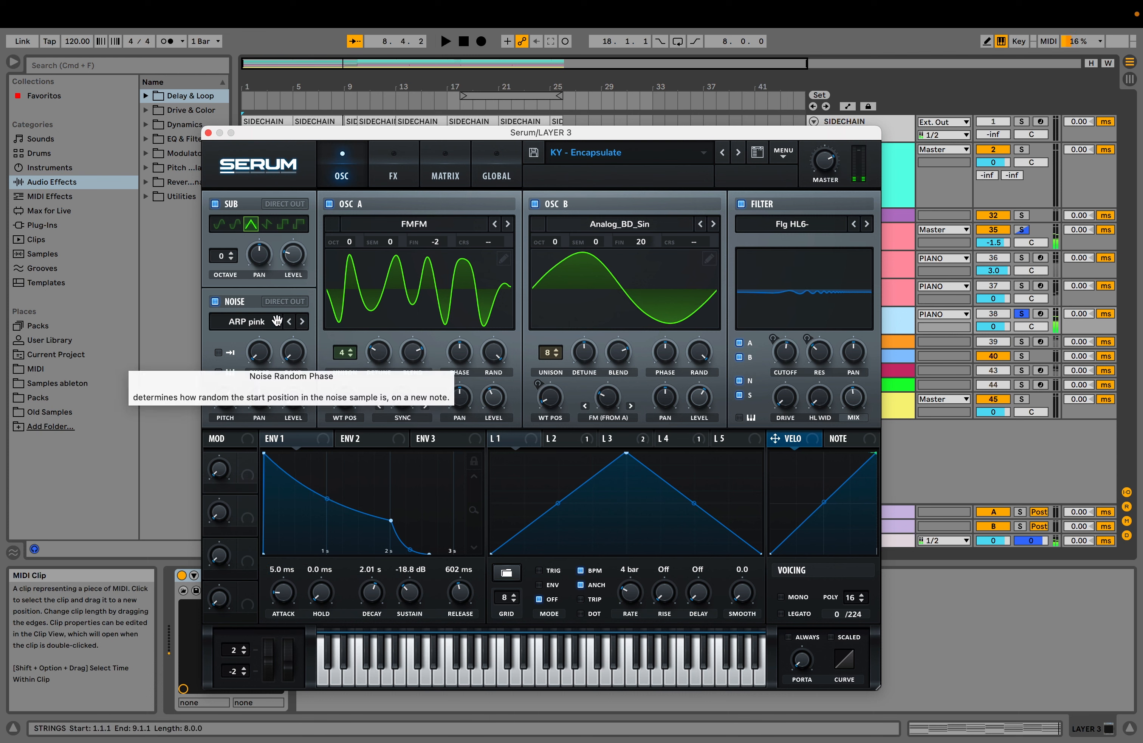
{"action": "left_click", "coordinate": [209, 132]}
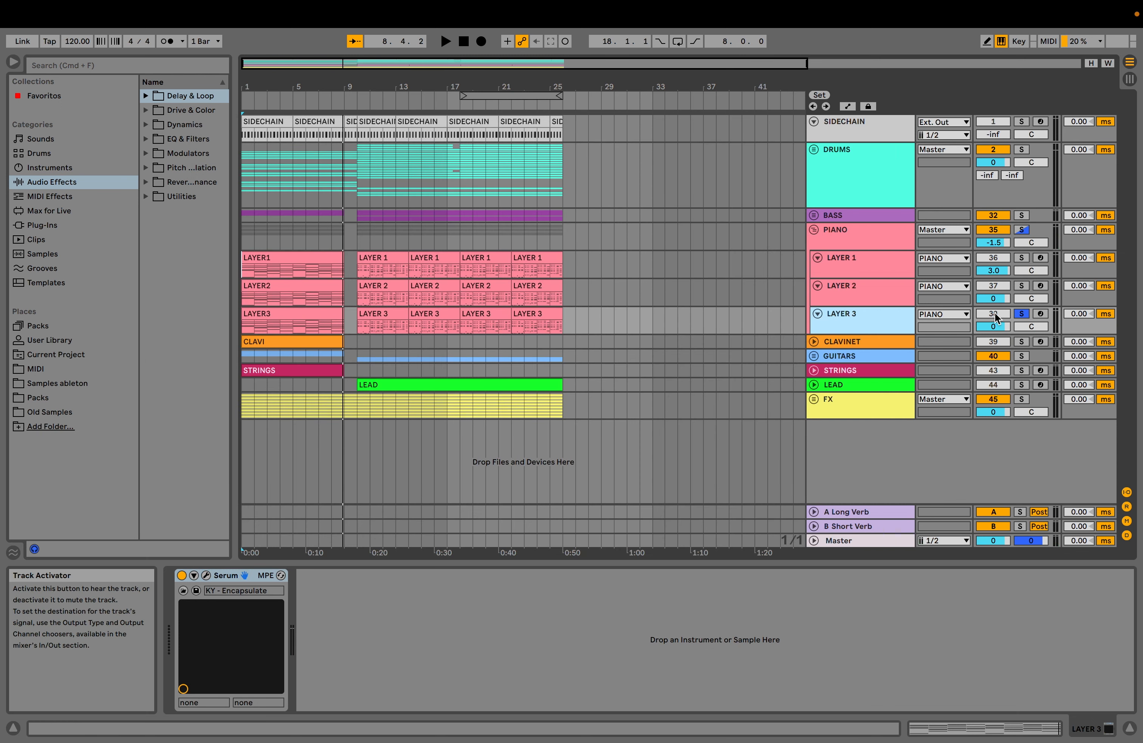
Undo the volume changes on LAYER 2 and LAYER 3, and play the whole PIANO group soloed from bar 1.
{"action": "key", "text": "super+z"}
{"action": "key", "text": "super+z"}
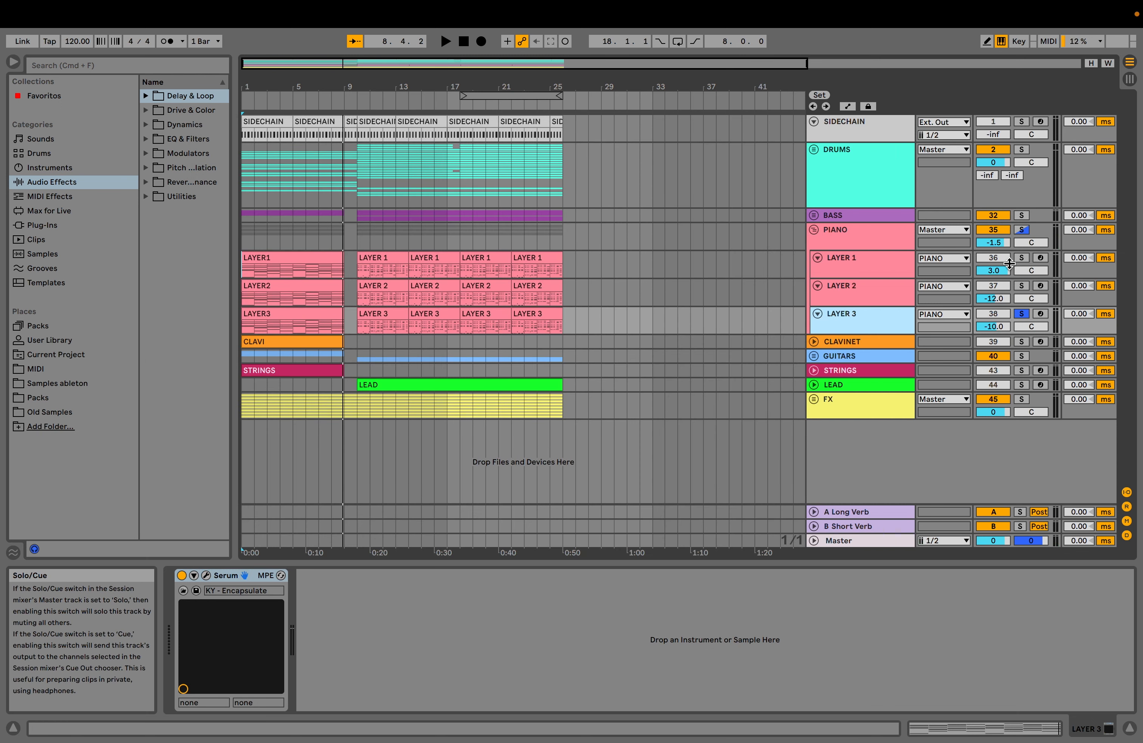
{"action": "left_click", "coordinate": [1021, 231]}
{"action": "key", "text": "space"}
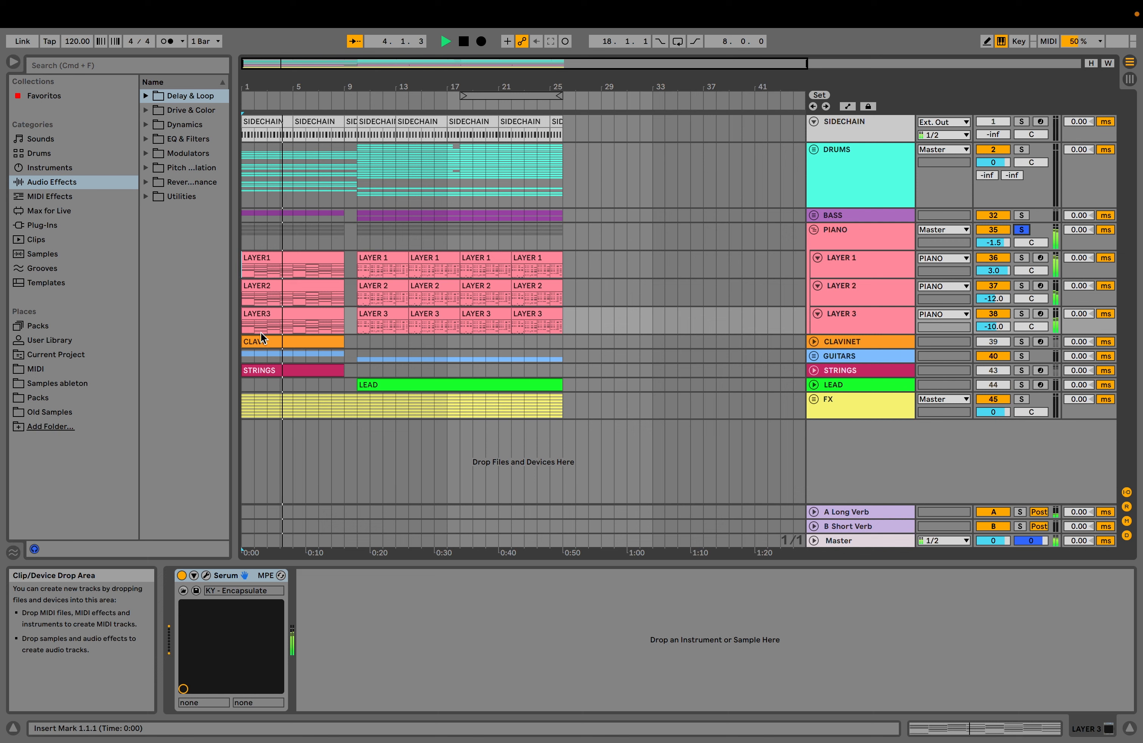
{"action": "key", "text": "space"}
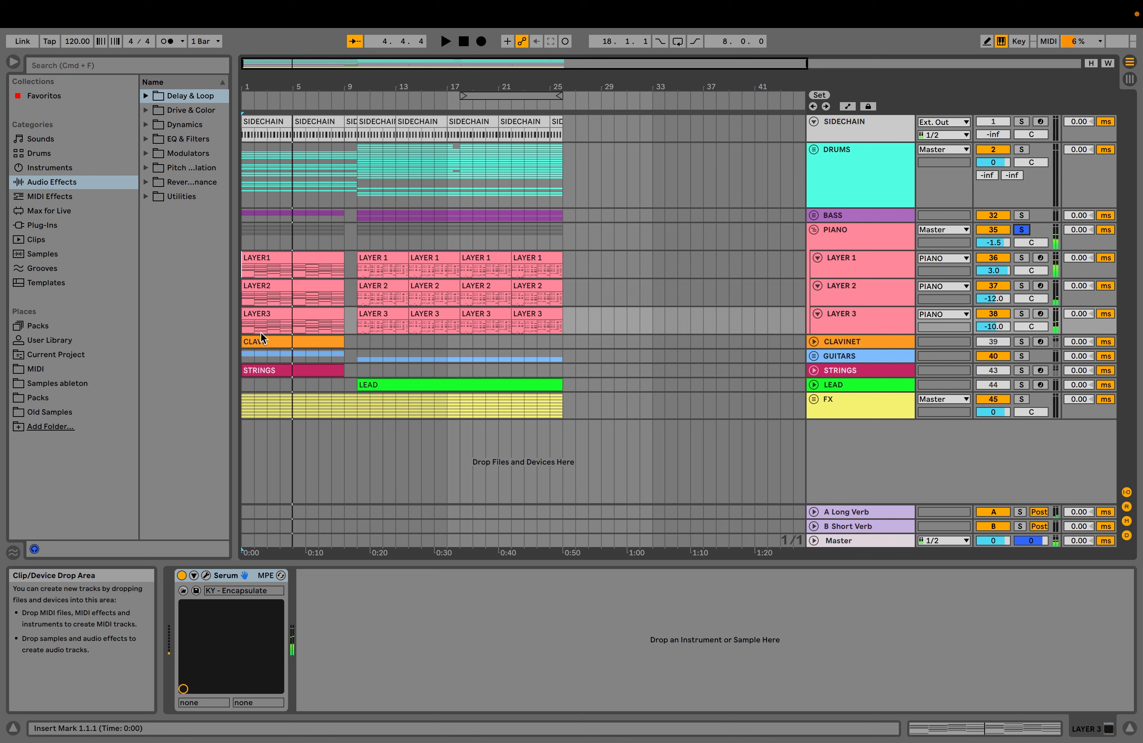
Collapse the PIANO group and examine the CLAVI clip's notes while the CLAVINET track plays soloed.
{"action": "left_click", "coordinate": [814, 230]}
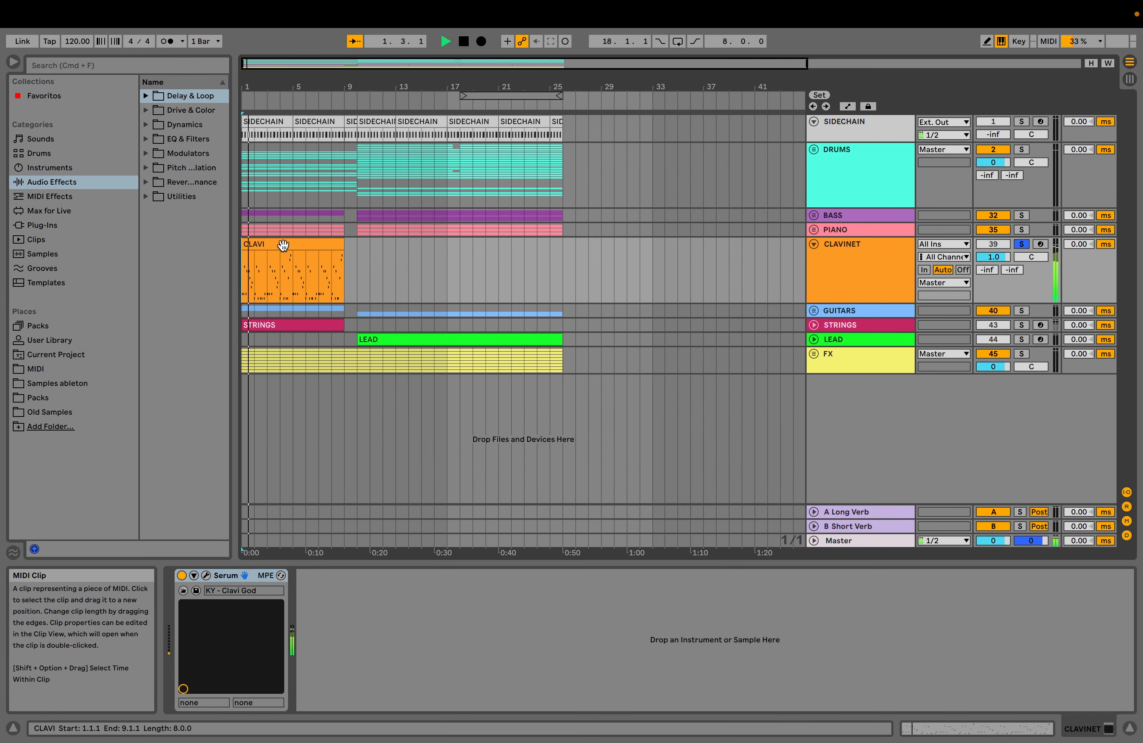
{"action": "double_click", "coordinate": [293, 267]}
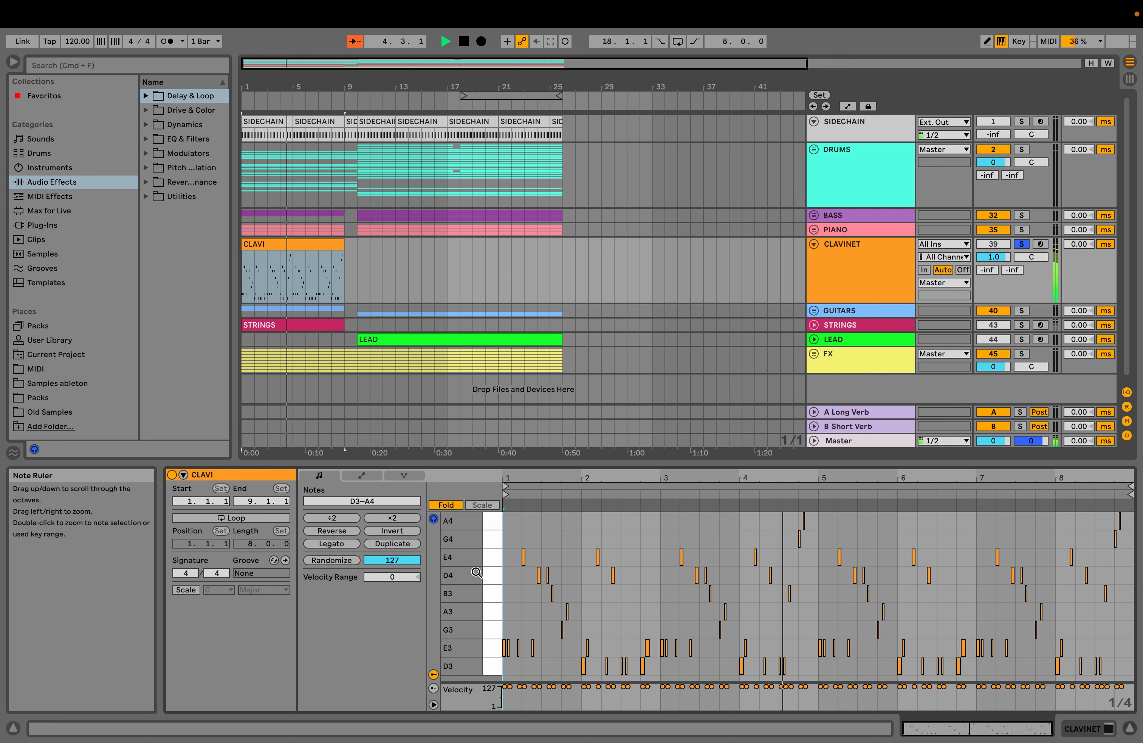
{"action": "key", "text": "space"}
Inspect the CLAVINET track's KY - Clavi God patch in Serum, play it briefly, and close the synth window.
{"action": "double_click", "coordinate": [817, 278]}
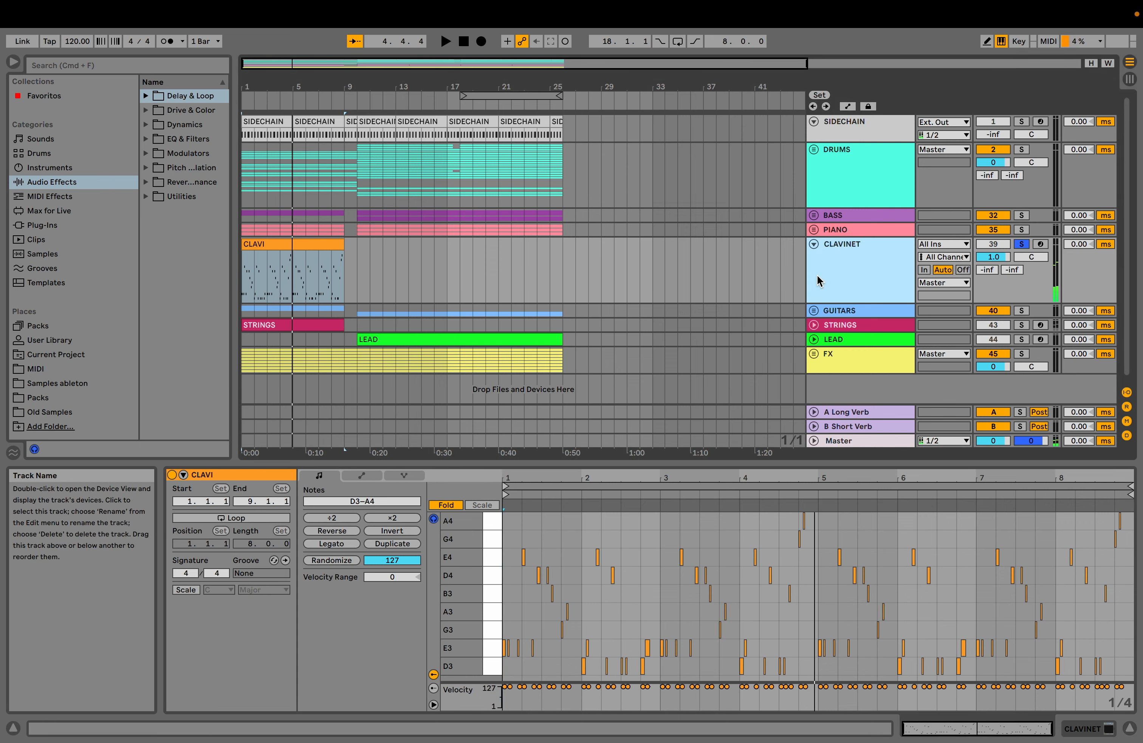
{"action": "left_click", "coordinate": [207, 575]}
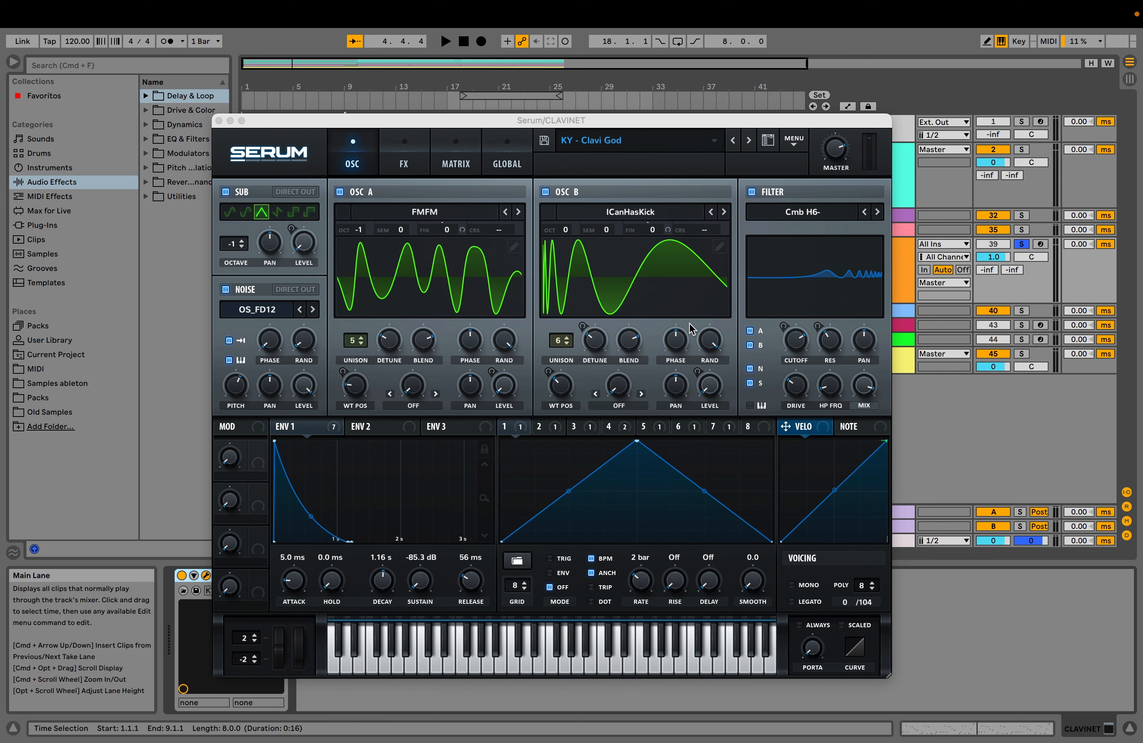
{"action": "key", "text": "space"}
{"action": "key", "text": "space"}
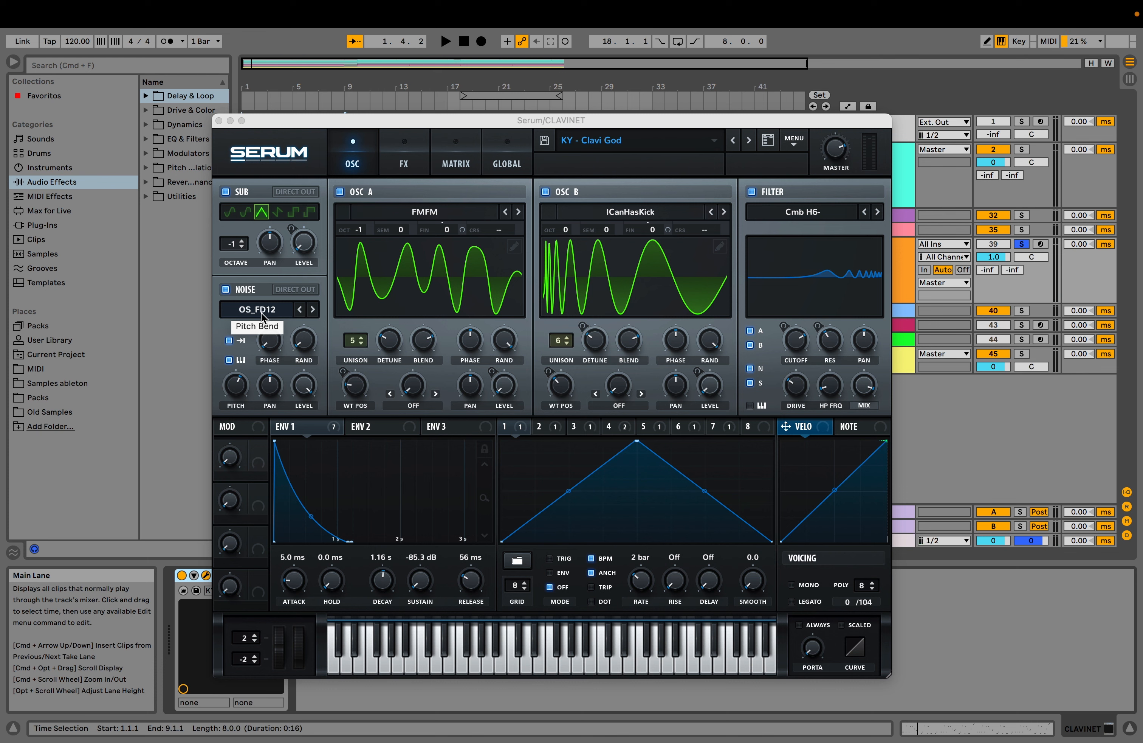
{"action": "left_click", "coordinate": [218, 121]}
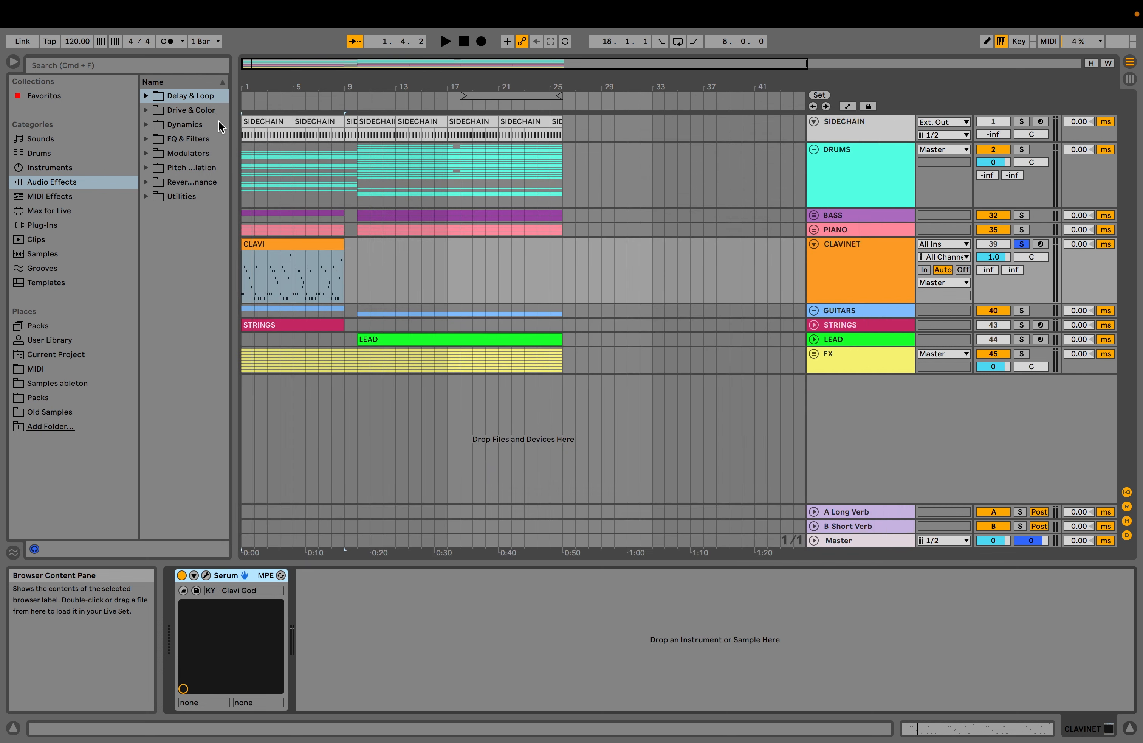
Collapse the CLAVINET track, expand the GUITARS group, and play its first GT track soloed from bar 1.
{"action": "left_click", "coordinate": [814, 243]}
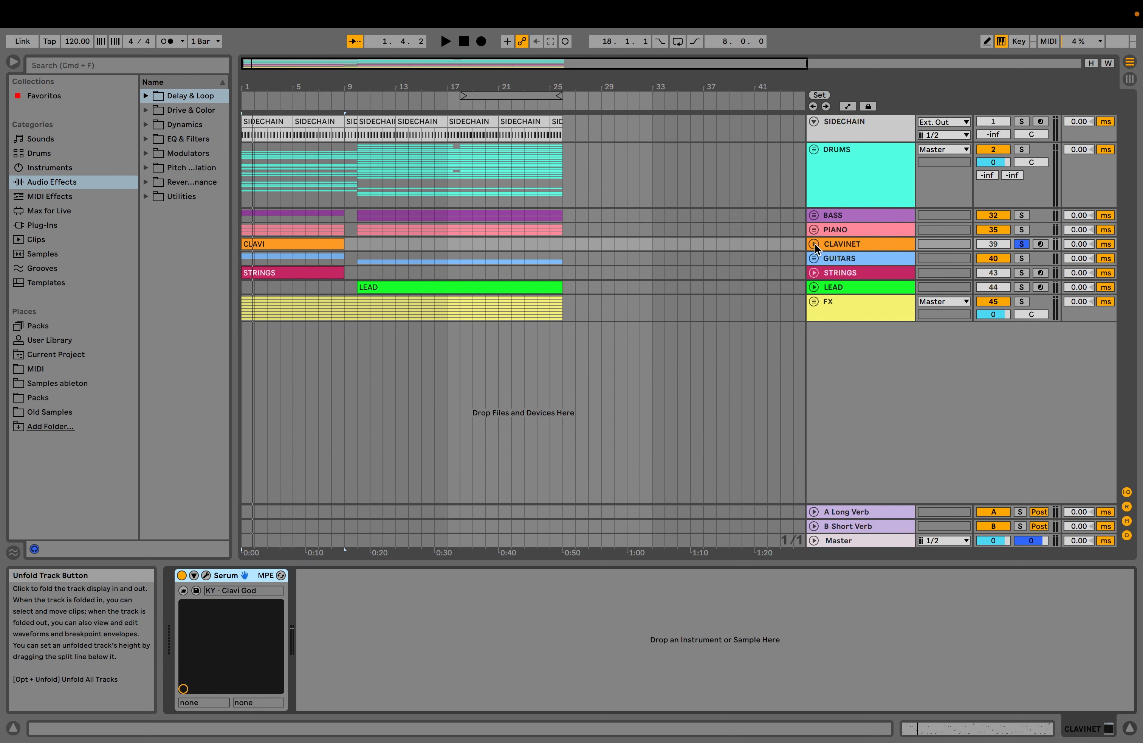
{"action": "left_click", "coordinate": [814, 258]}
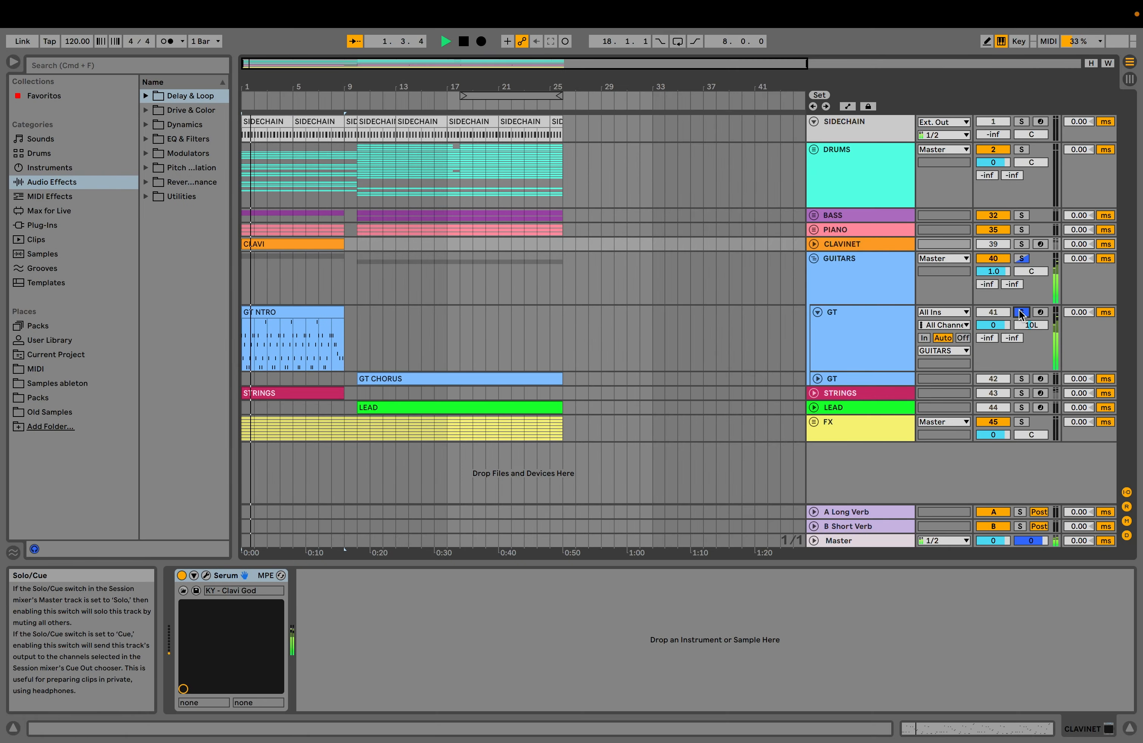
{"action": "left_click", "coordinate": [870, 331]}
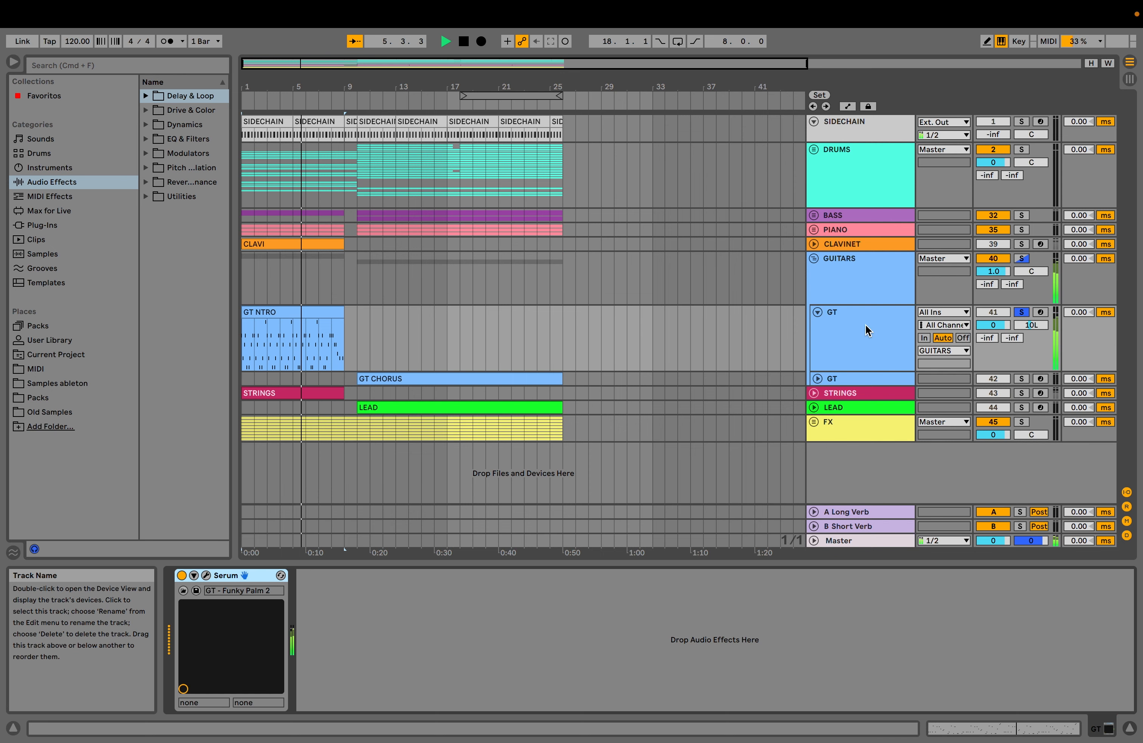
{"action": "key", "text": "space"}
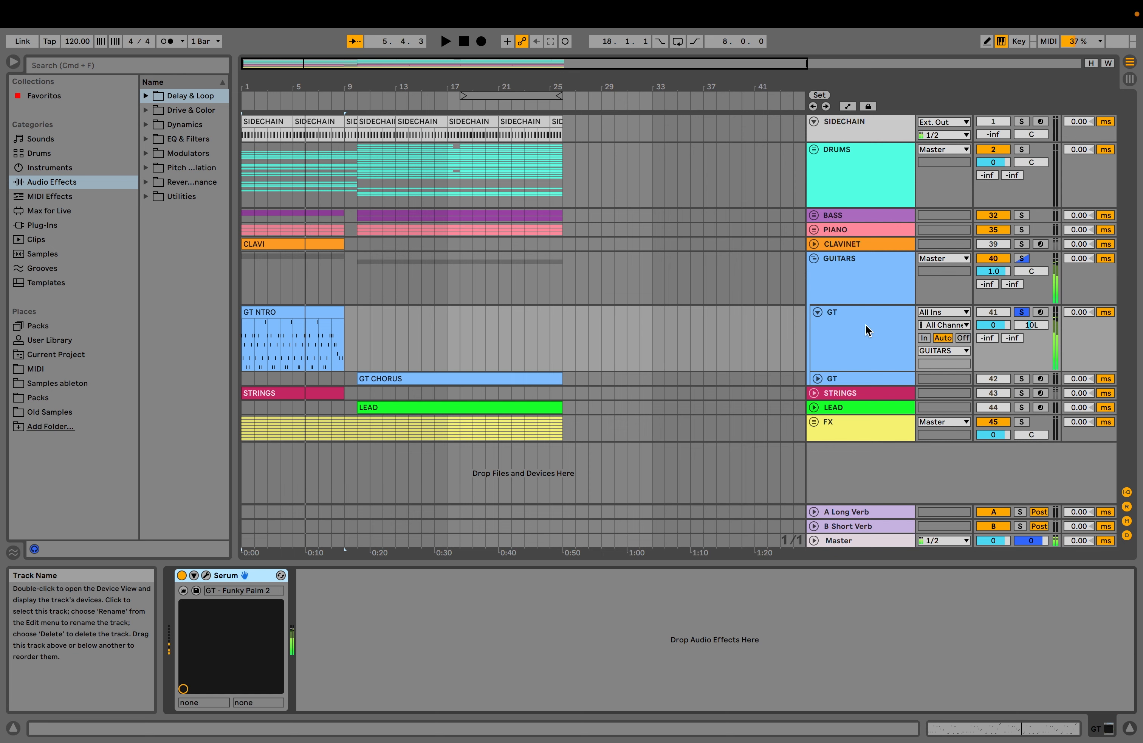
Inspect the first GT track's GT - Funky Palm 2 patch in Serum, play it briefly, and close the synth window.
{"action": "left_click", "coordinate": [206, 575]}
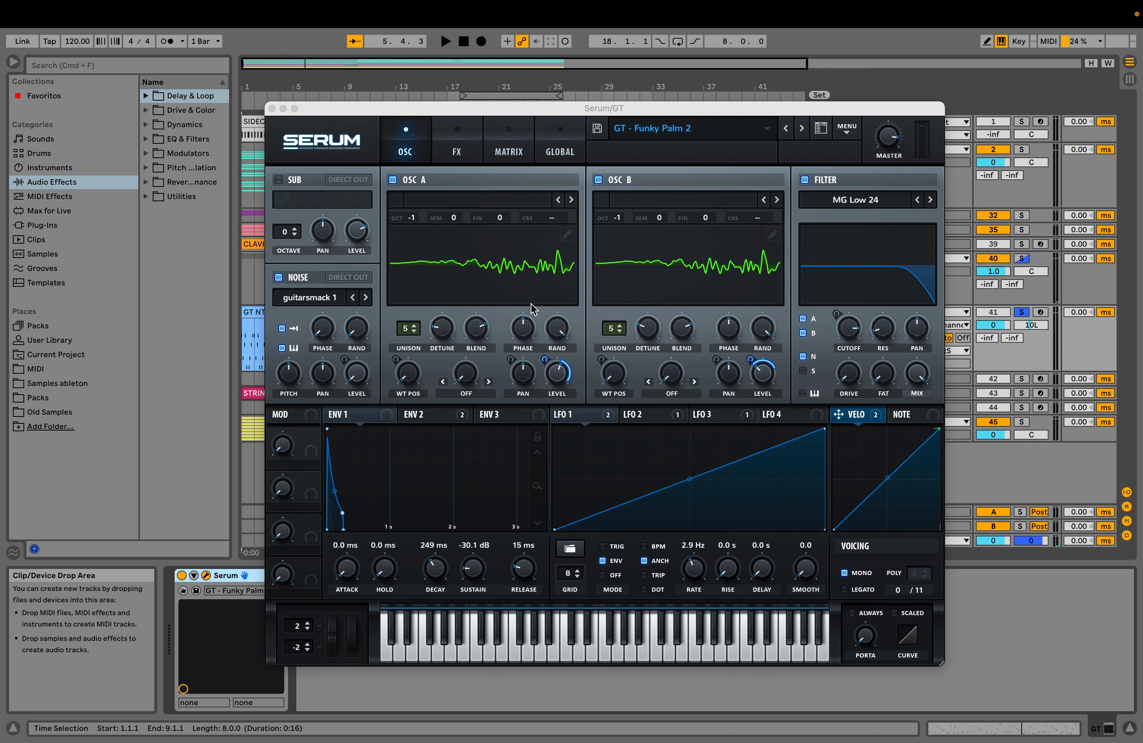
{"action": "key", "text": "space"}
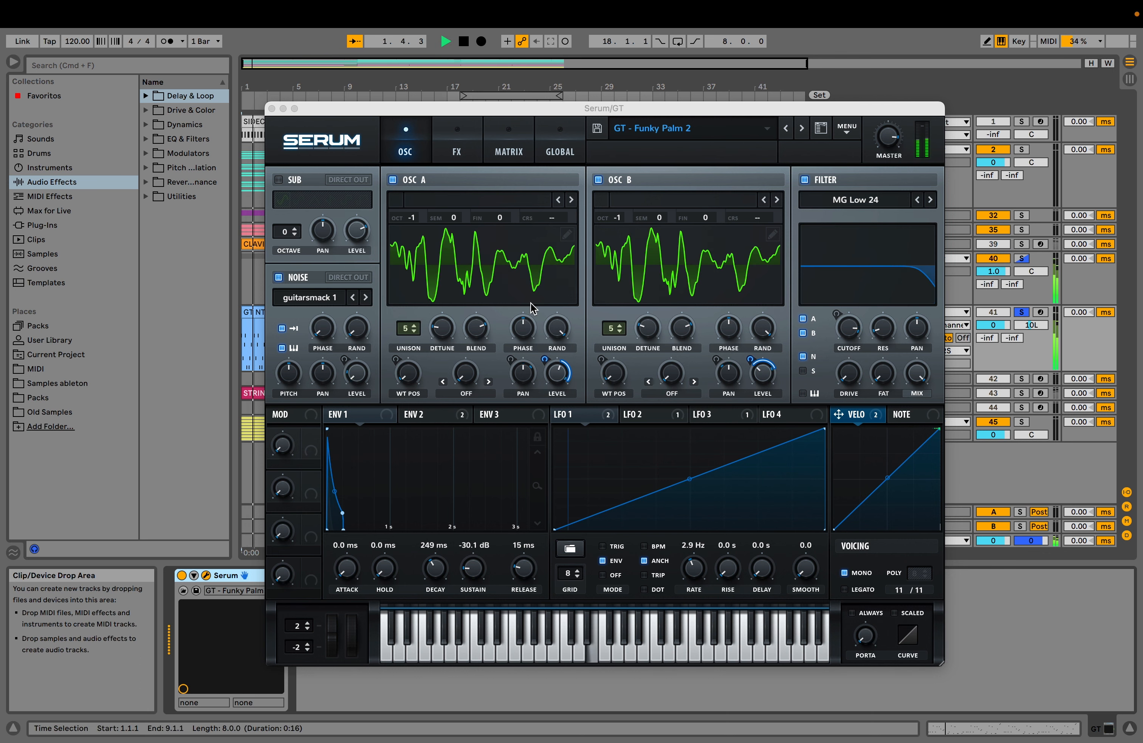
{"action": "key", "text": "space"}
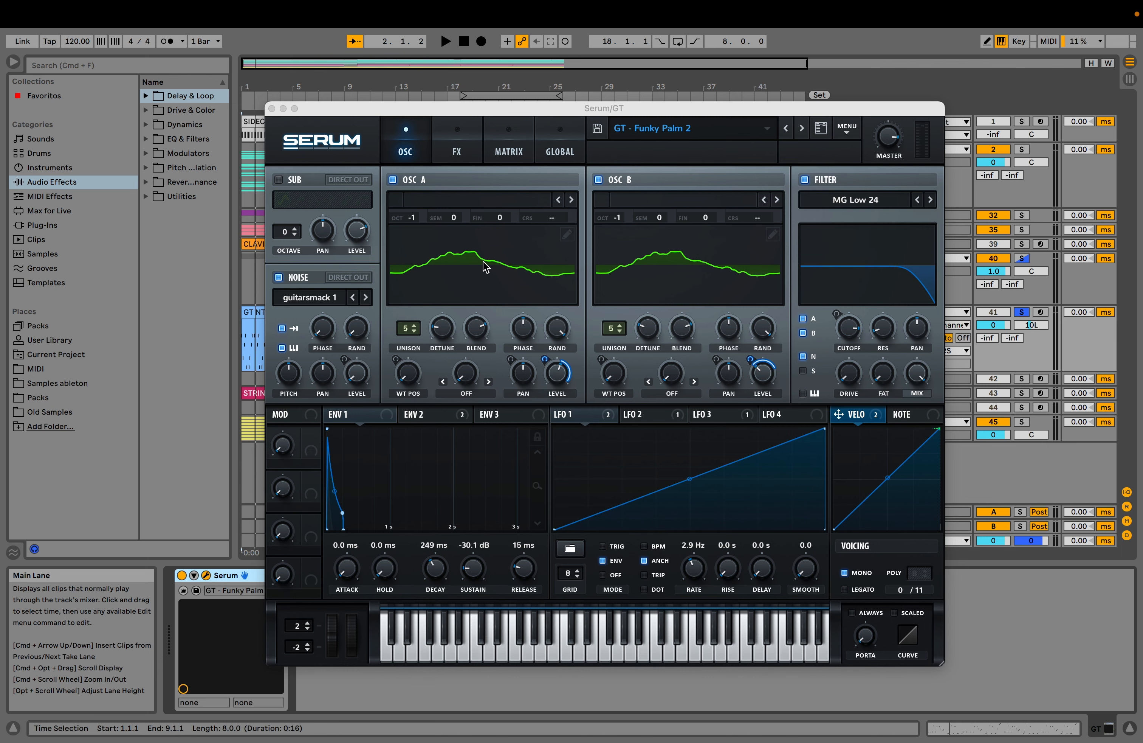
{"action": "left_click", "coordinate": [271, 109]}
Examine the GT NTRO clip's notes in an enlarged note editor during soloed playback, and unsolo the GT track.
{"action": "double_click", "coordinate": [296, 306]}
{"action": "left_click_drag", "start_coordinate": [539, 562], "coordinate": [539, 463]}
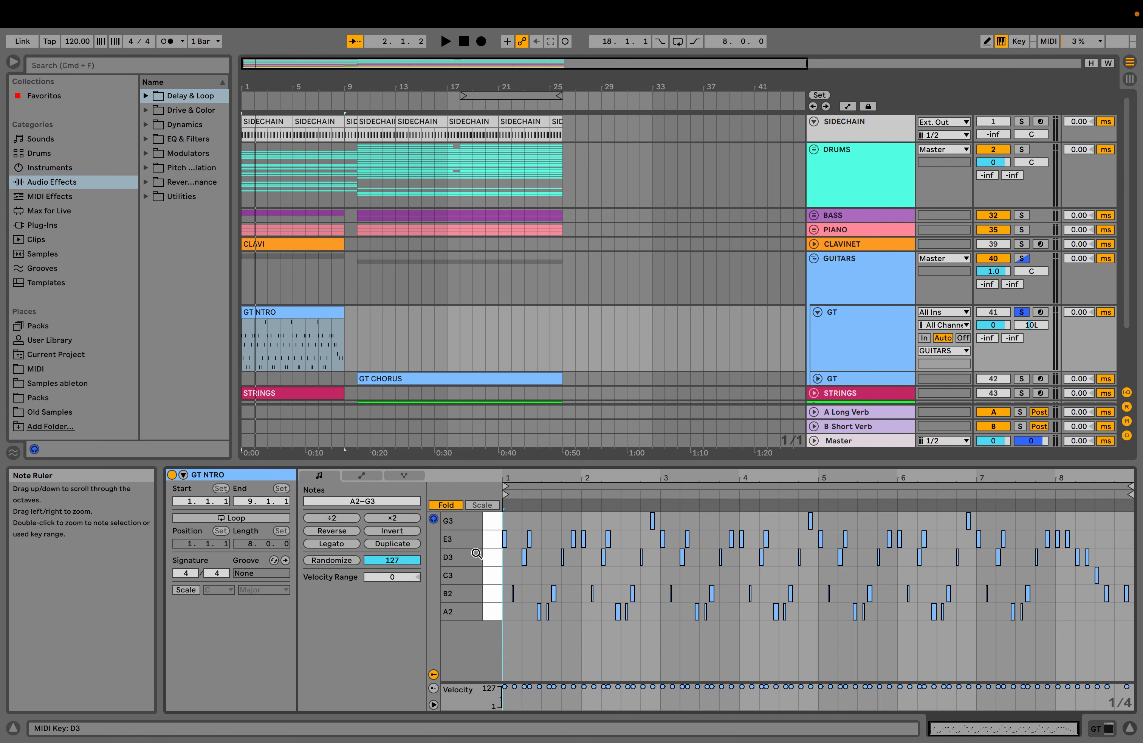
{"action": "key", "text": "space"}
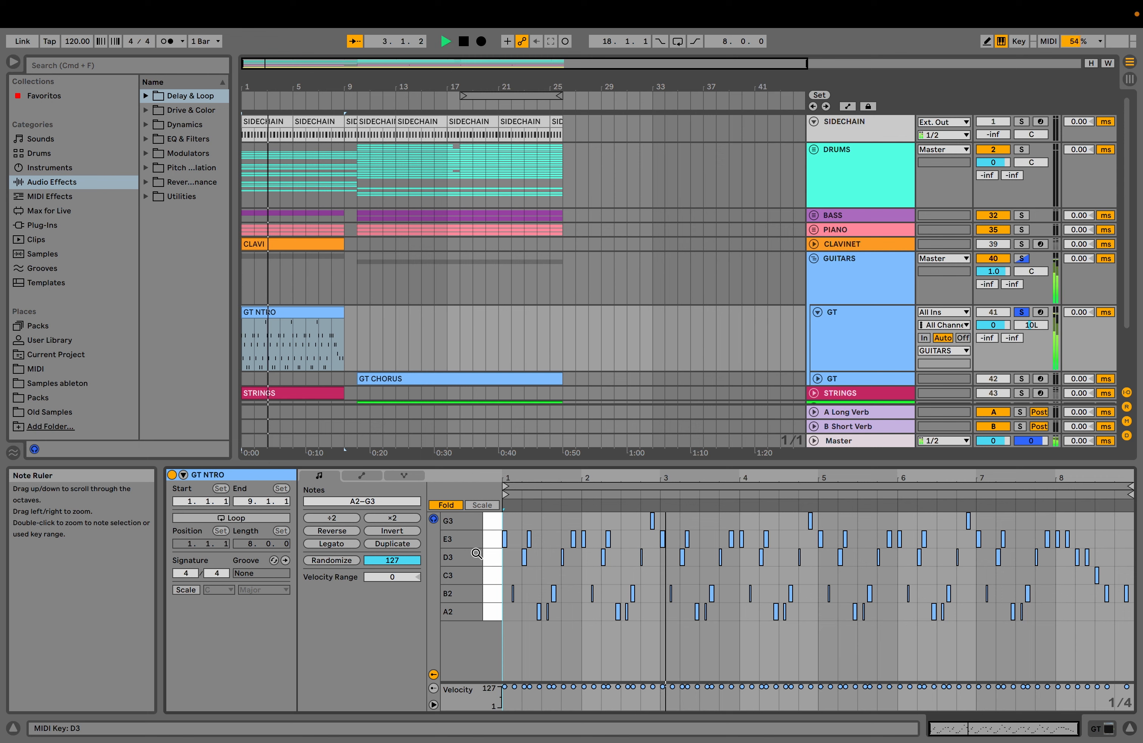
{"action": "key", "text": "space"}
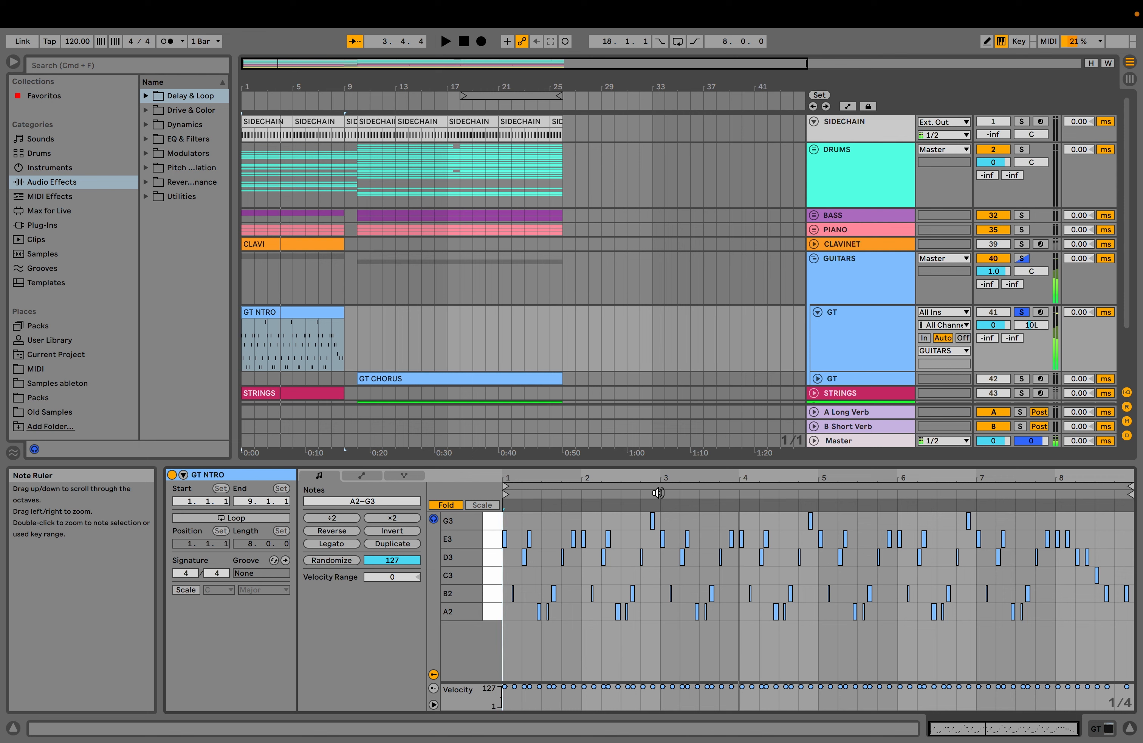
{"action": "left_click", "coordinate": [1022, 312]}
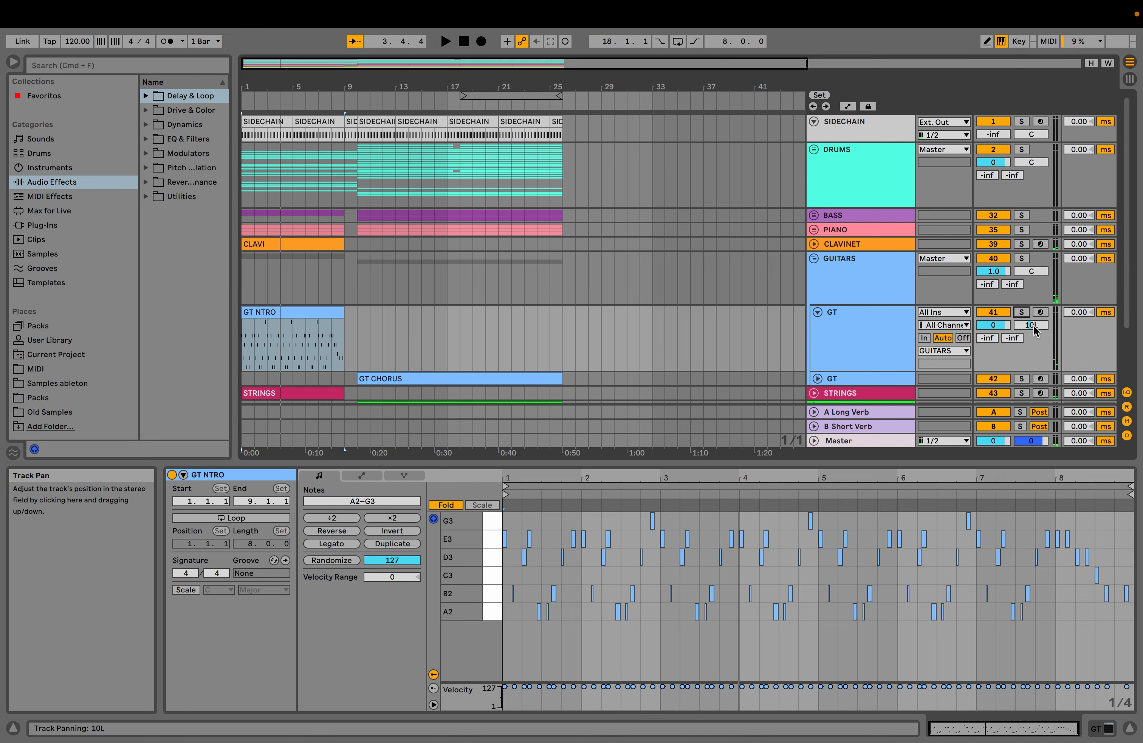
Compare the panning of the CLAVINET track with the first GT track, and collapse CLAVINET and the GUITARS group.
{"action": "scroll", "coordinate": [916, 314], "scroll_direction": "down", "scroll_amount": 3}
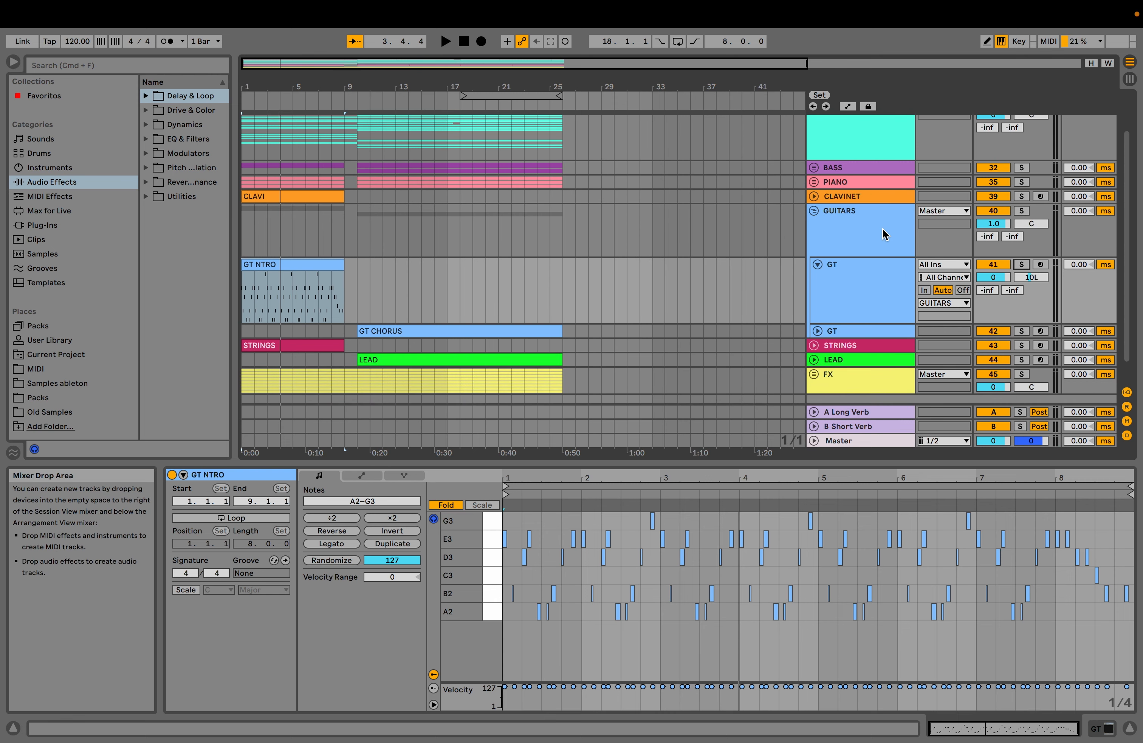
{"action": "left_click", "coordinate": [818, 195]}
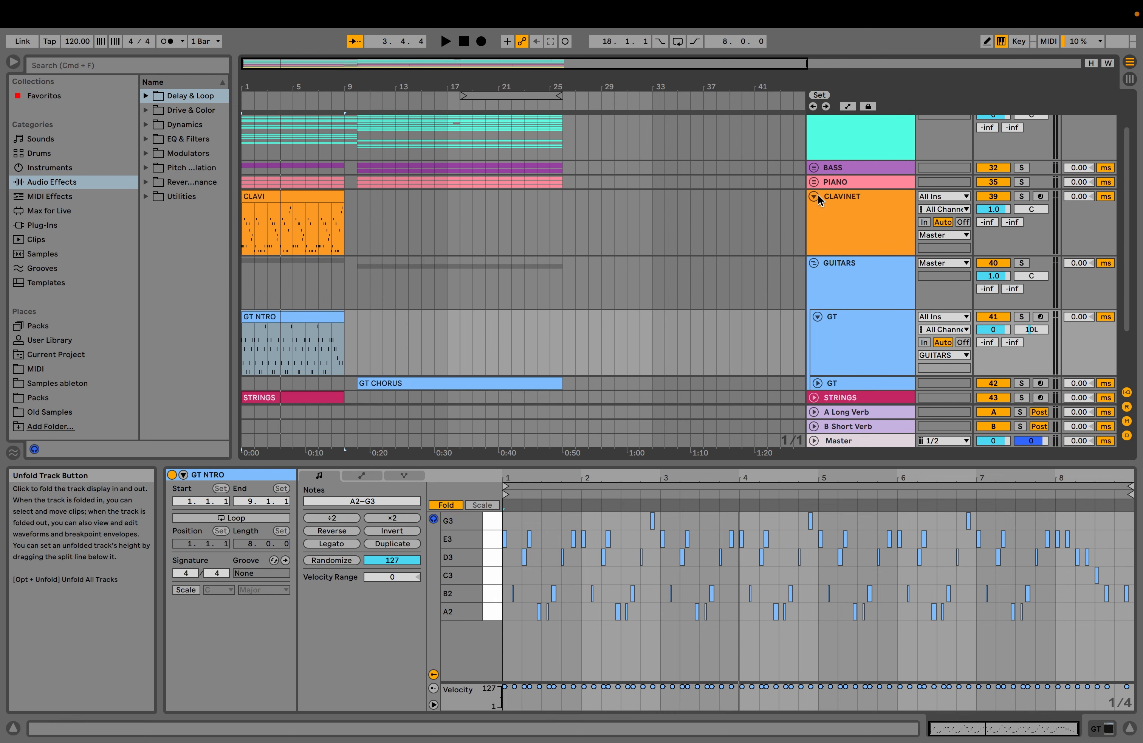
{"action": "left_click", "coordinate": [814, 196]}
{"action": "left_click", "coordinate": [814, 196]}
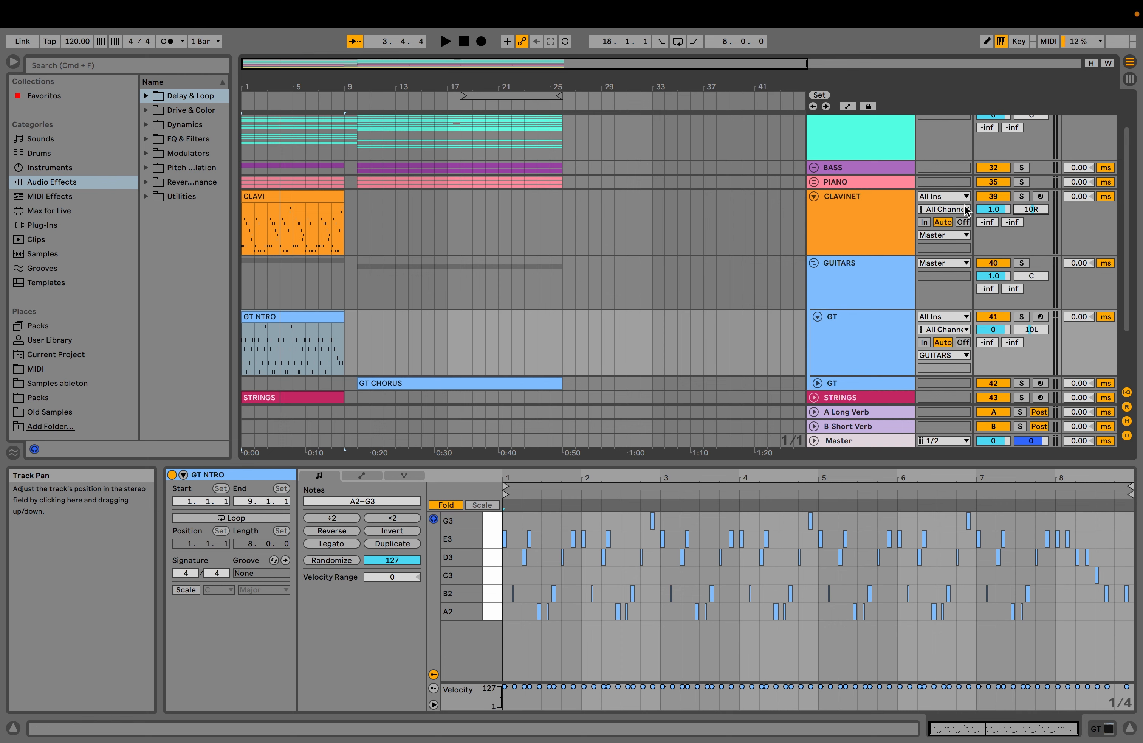
{"action": "left_click", "coordinate": [814, 196], "text": "alt"}
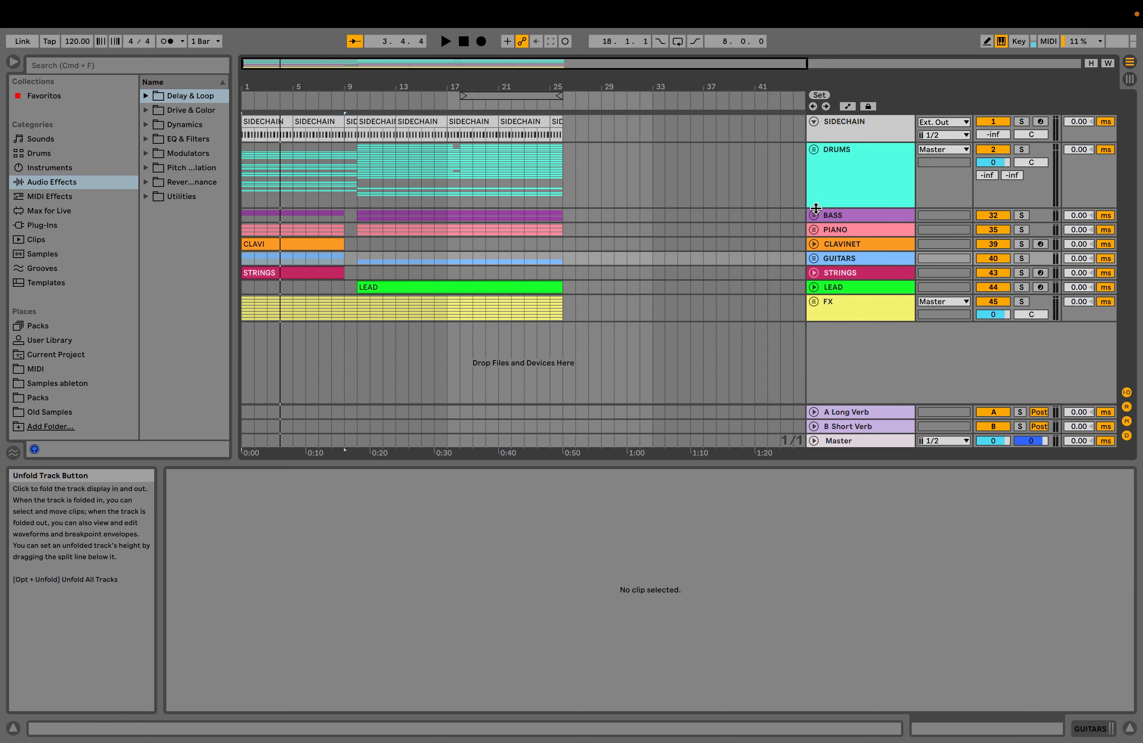
Expand and enlarge the STRINGS track, and examine its clip's notes while it plays soloed from bar 1.
{"action": "left_click", "coordinate": [815, 273]}
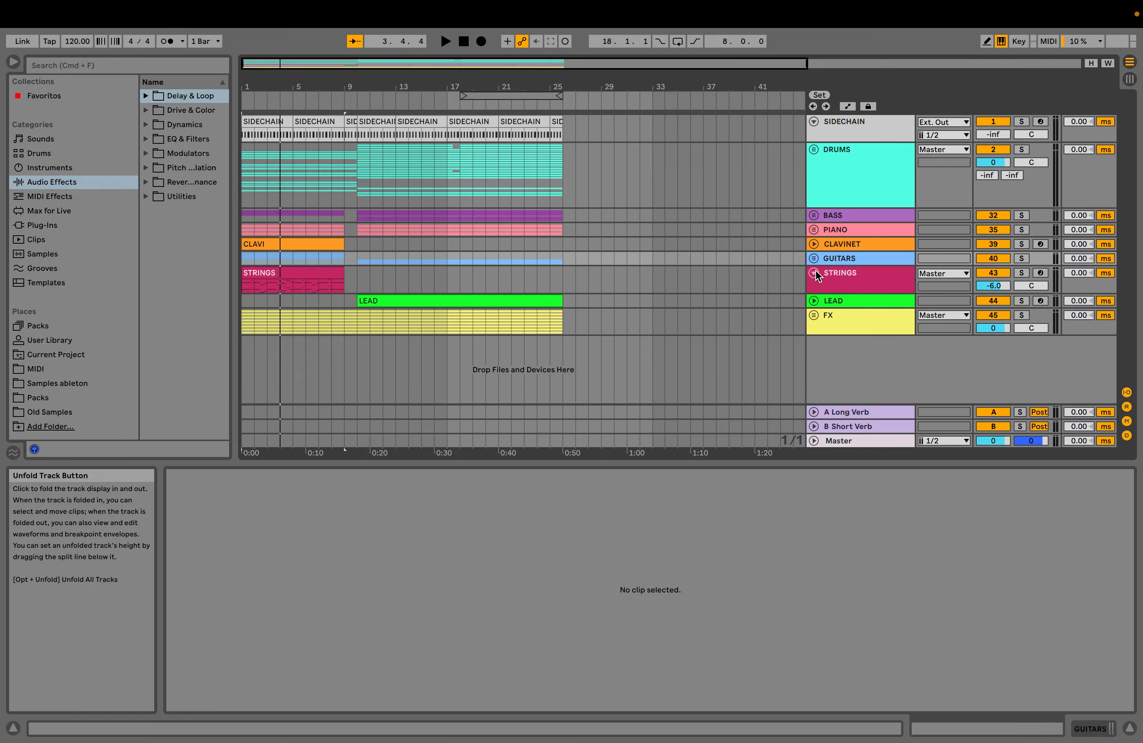
{"action": "left_click", "coordinate": [851, 289]}
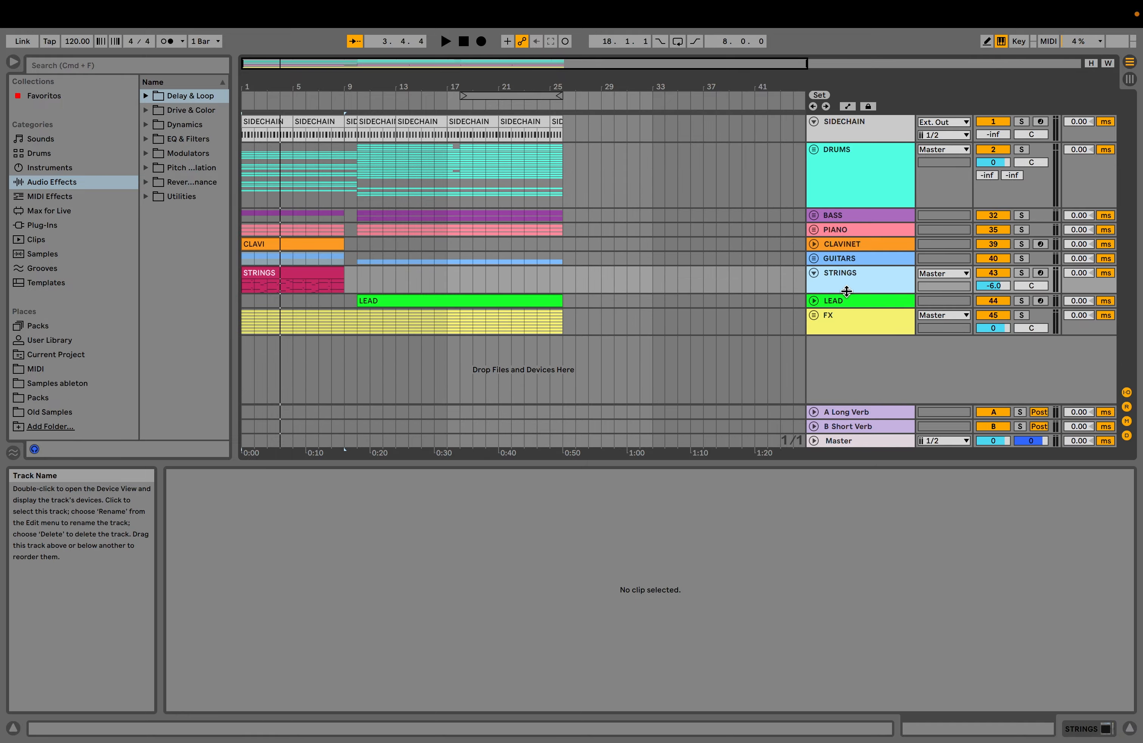
{"action": "left_click_drag", "start_coordinate": [847, 291], "coordinate": [845, 312]}
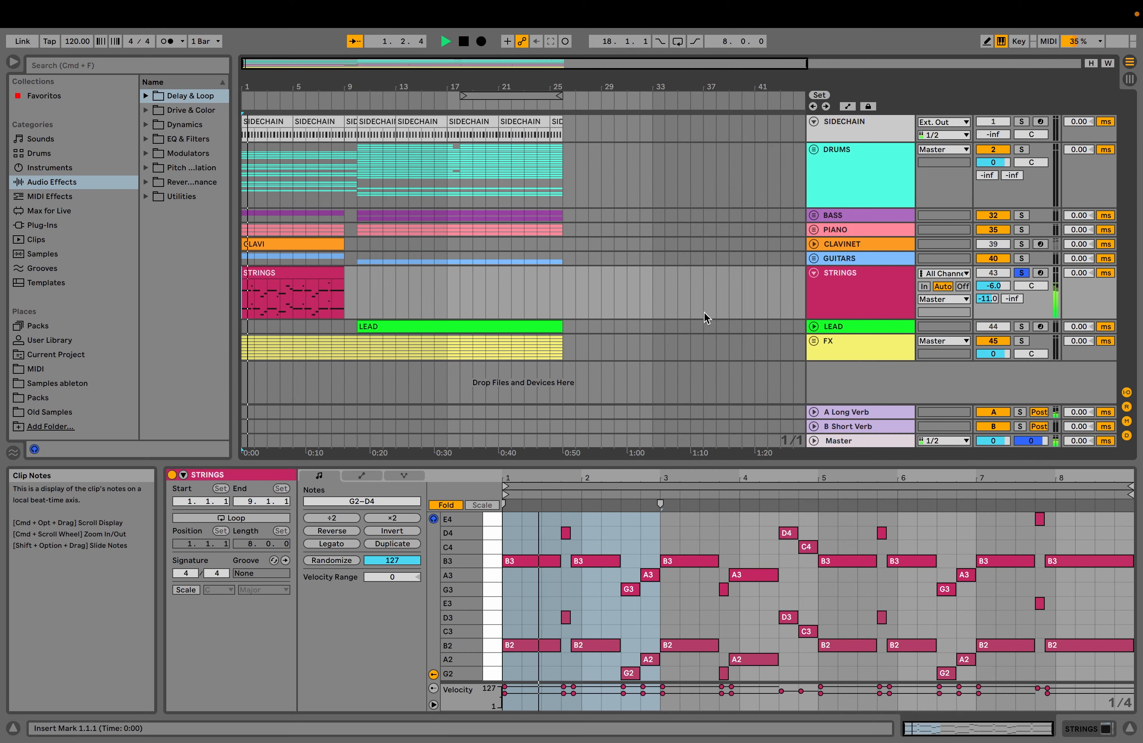
Inspect the STRINGS track's PAD - String Attack 2 patch in Serum during playback, close the synth window, and collapse and unsolo the track.
{"action": "double_click", "coordinate": [847, 299]}
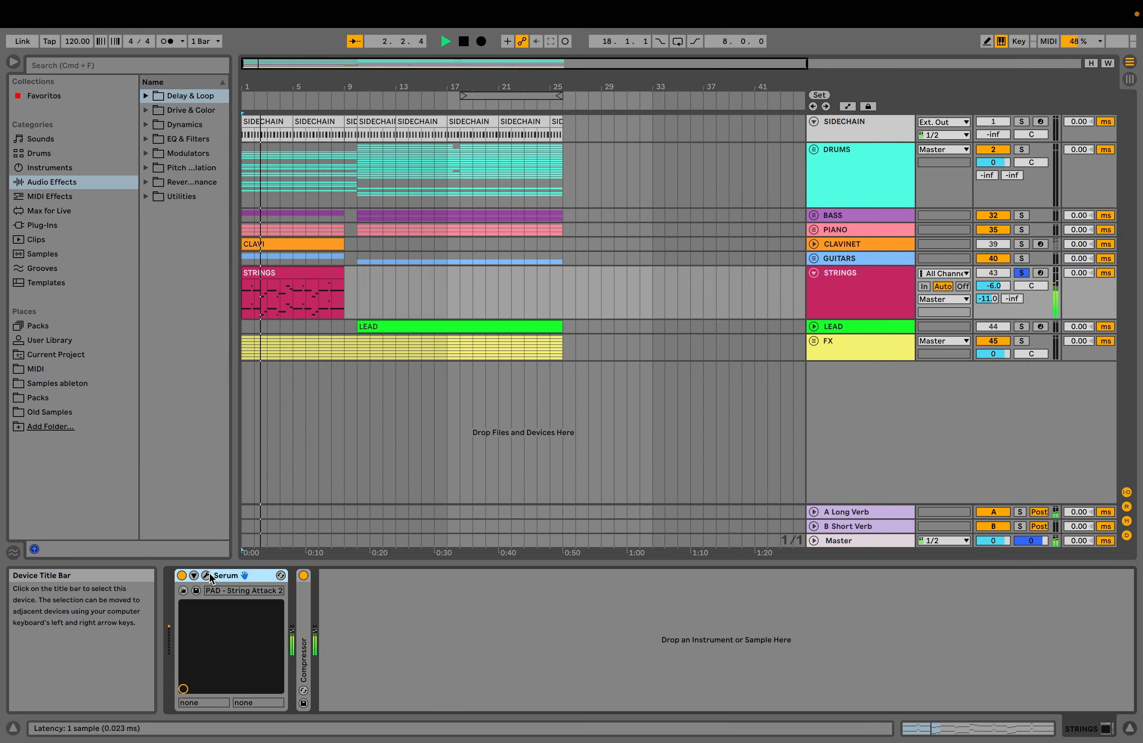
{"action": "left_click", "coordinate": [206, 575]}
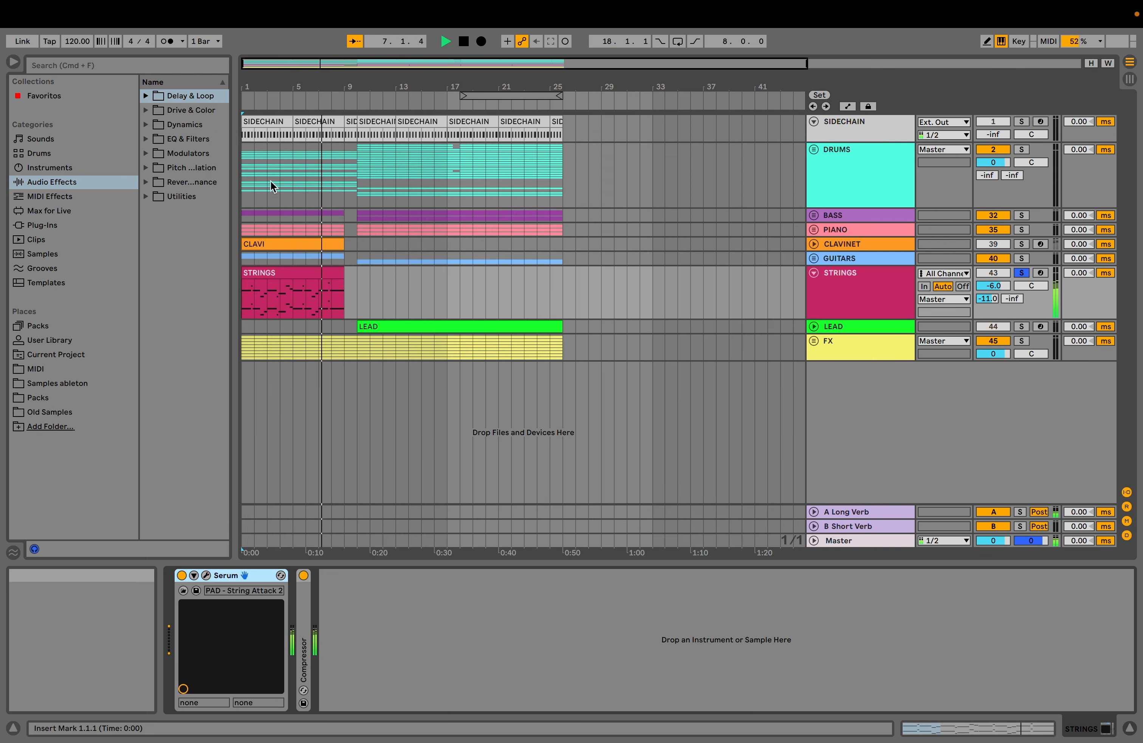
{"action": "left_click", "coordinate": [229, 145]}
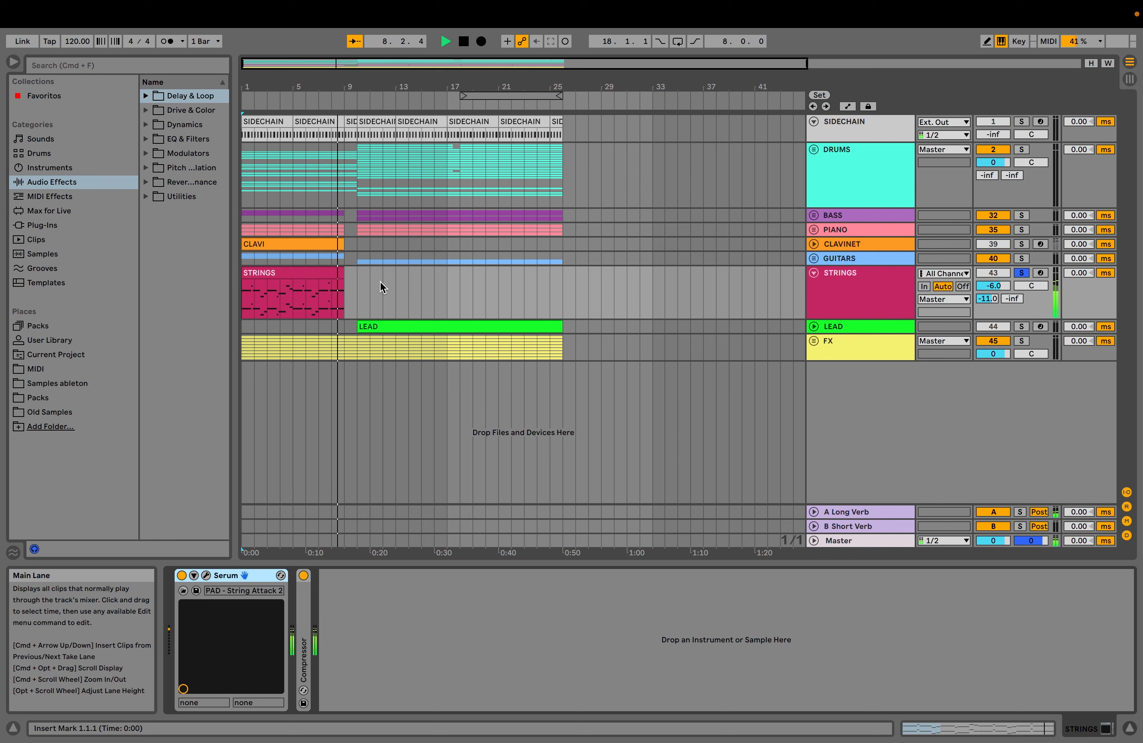
{"action": "left_click", "coordinate": [814, 273]}
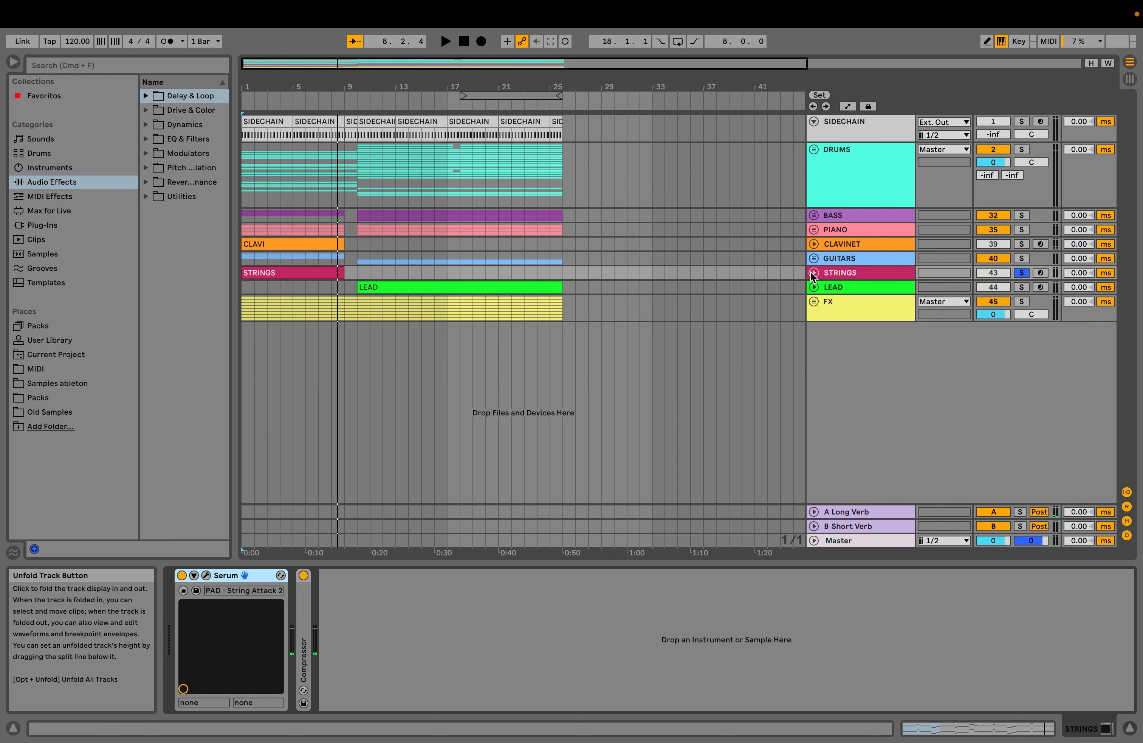
{"action": "left_click", "coordinate": [1021, 274]}
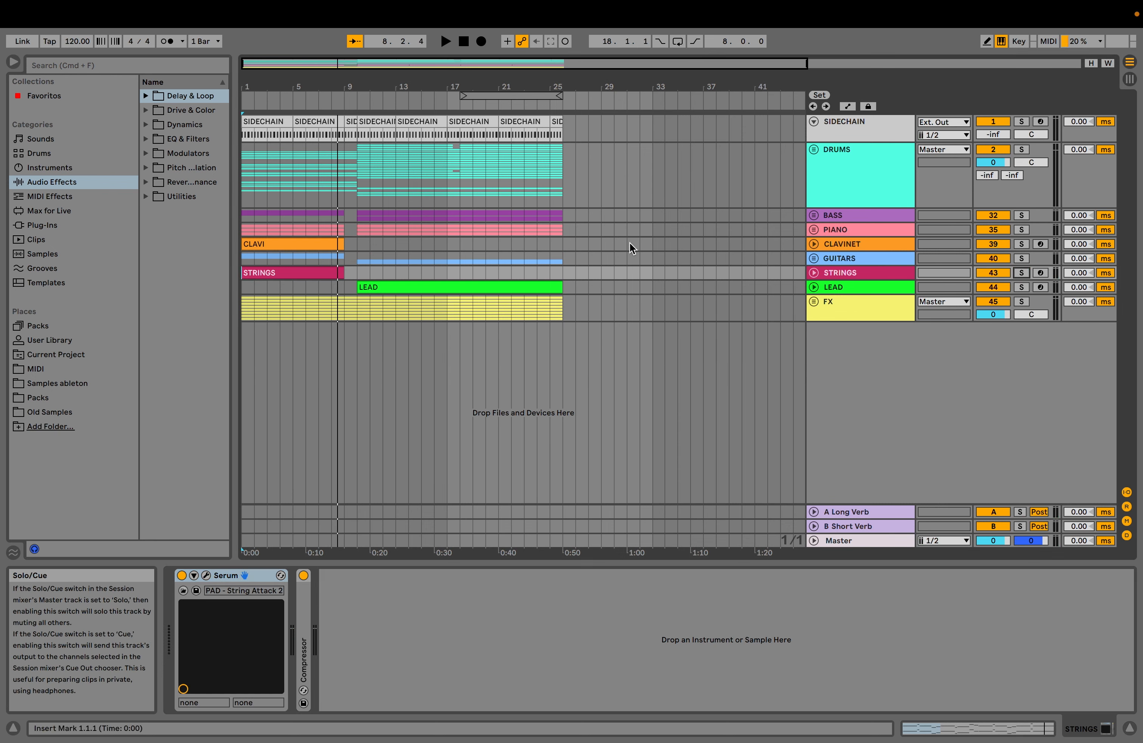
Play the arrangement from bar 1 with the DRUMS group muted, and reactivate the DRUMS group.
{"action": "left_click", "coordinate": [242, 286]}
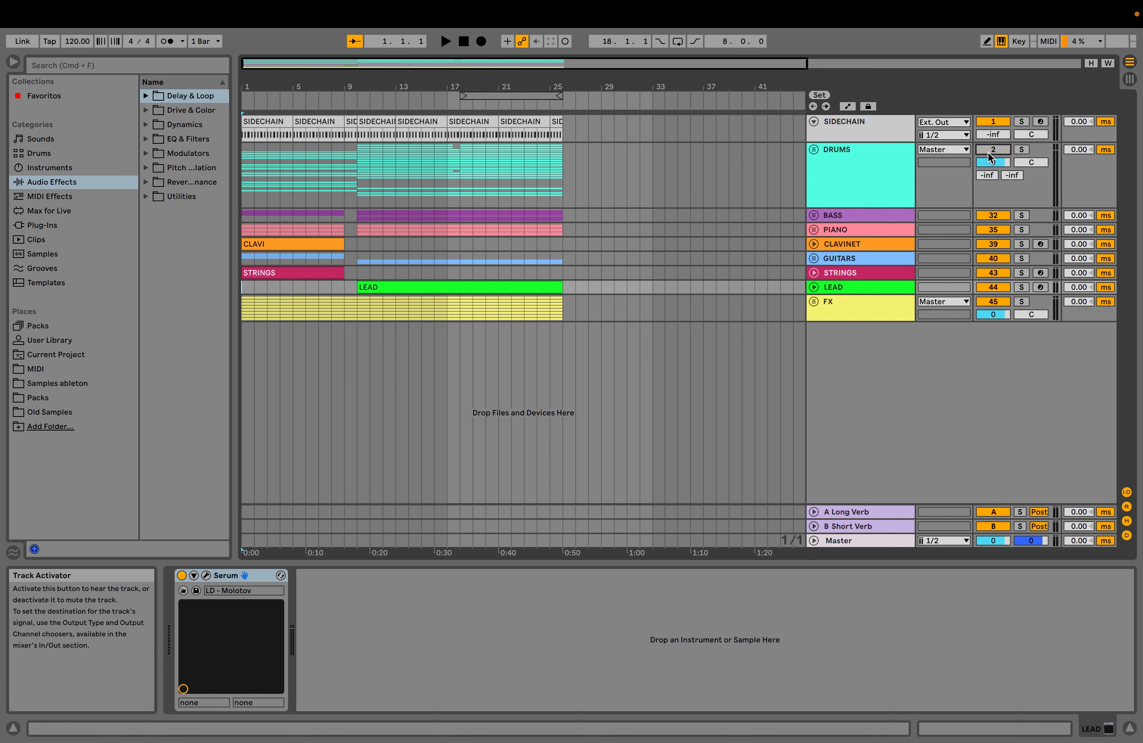
{"action": "key", "text": "space"}
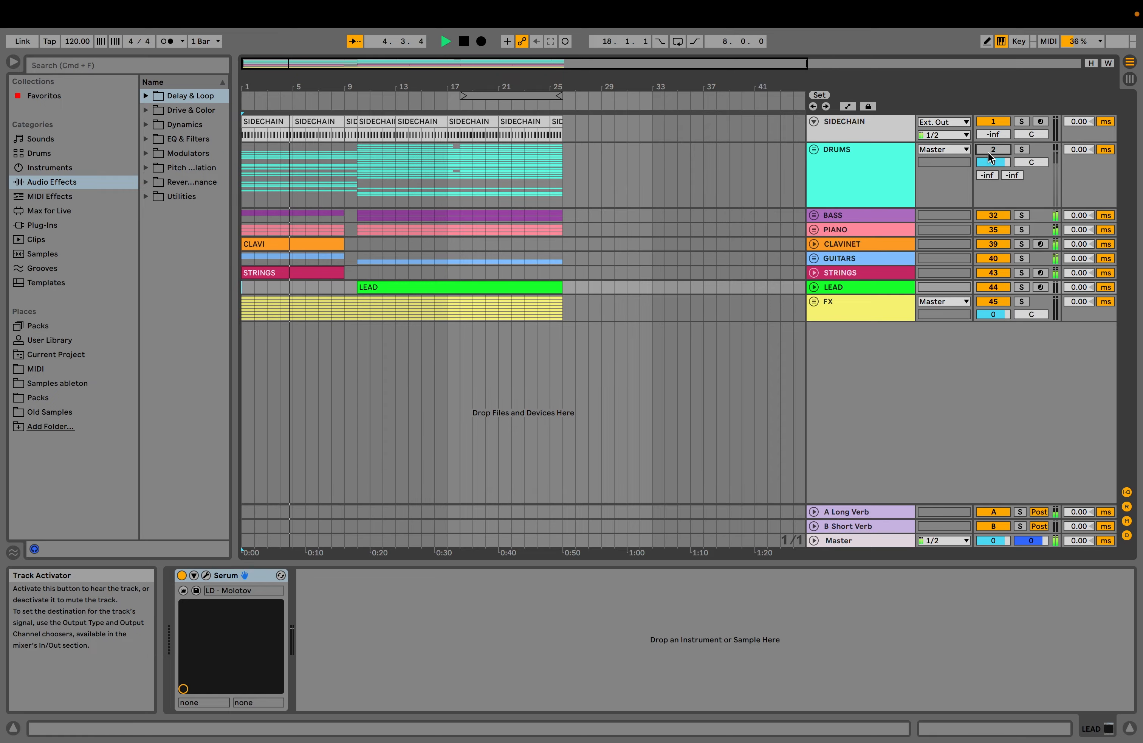
{"action": "left_click", "coordinate": [988, 150]}
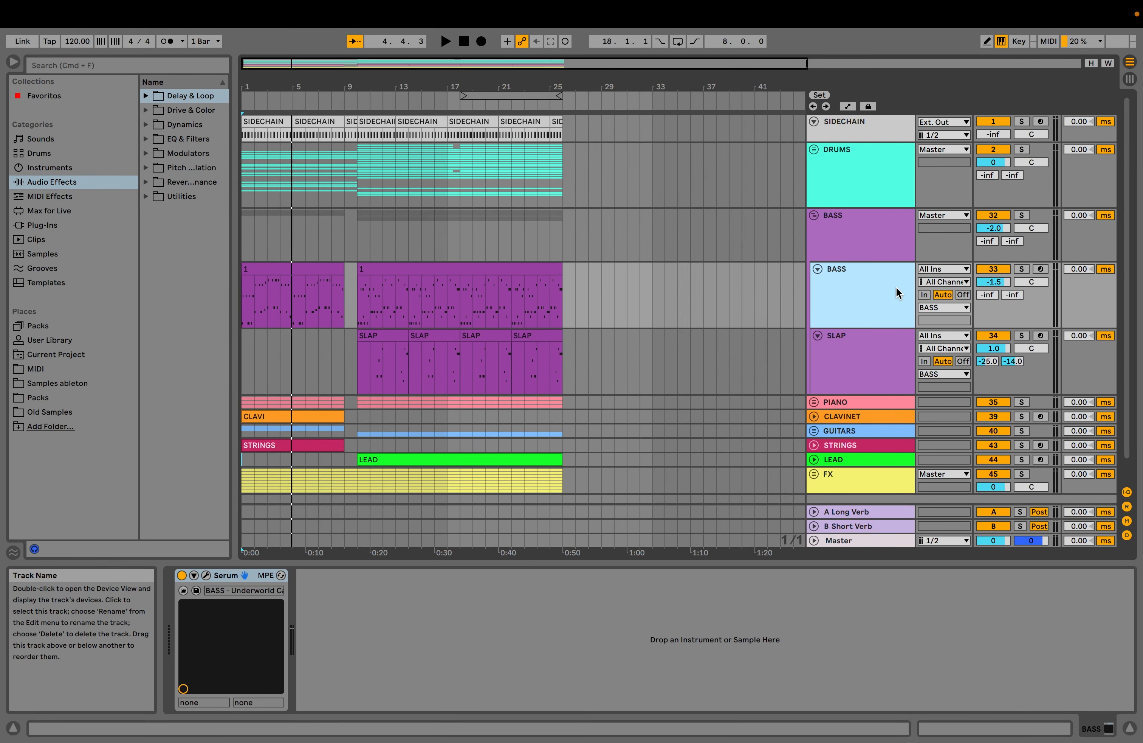
Solo the BASS track, inspect its BASS - Underworld Carpenter patch in Serum during playback, and close the synth window.
{"action": "left_click", "coordinate": [1022, 268]}
{"action": "key", "text": "space"}
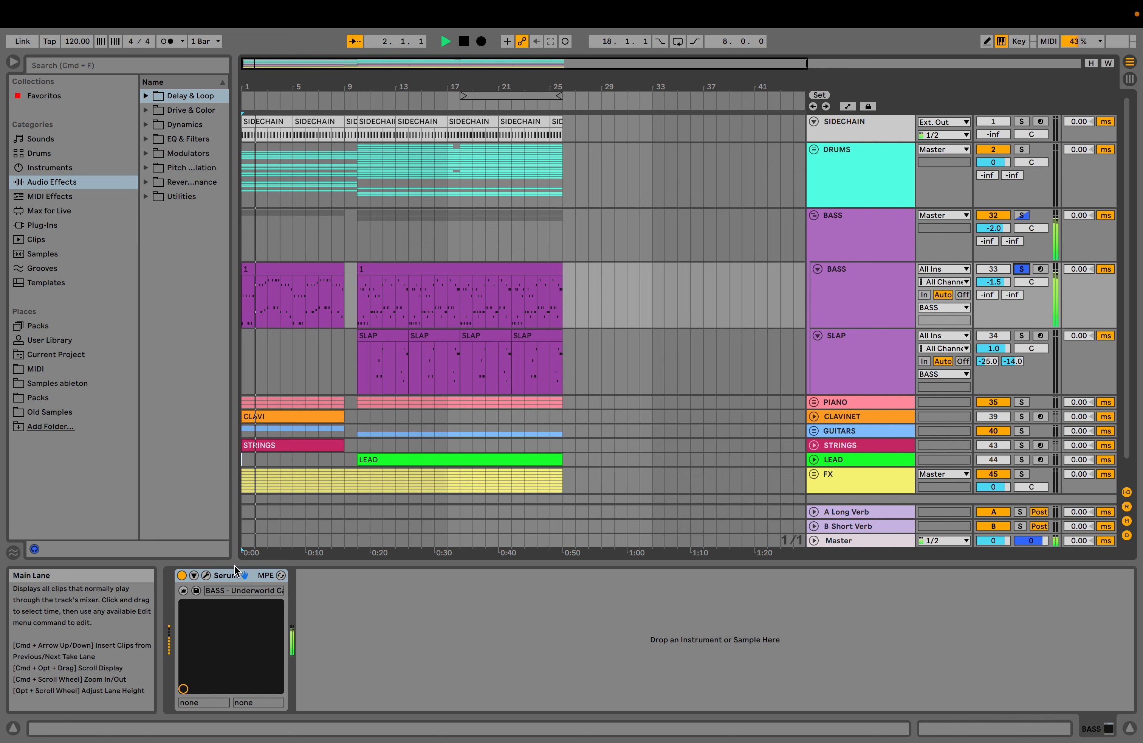
{"action": "left_click", "coordinate": [207, 576]}
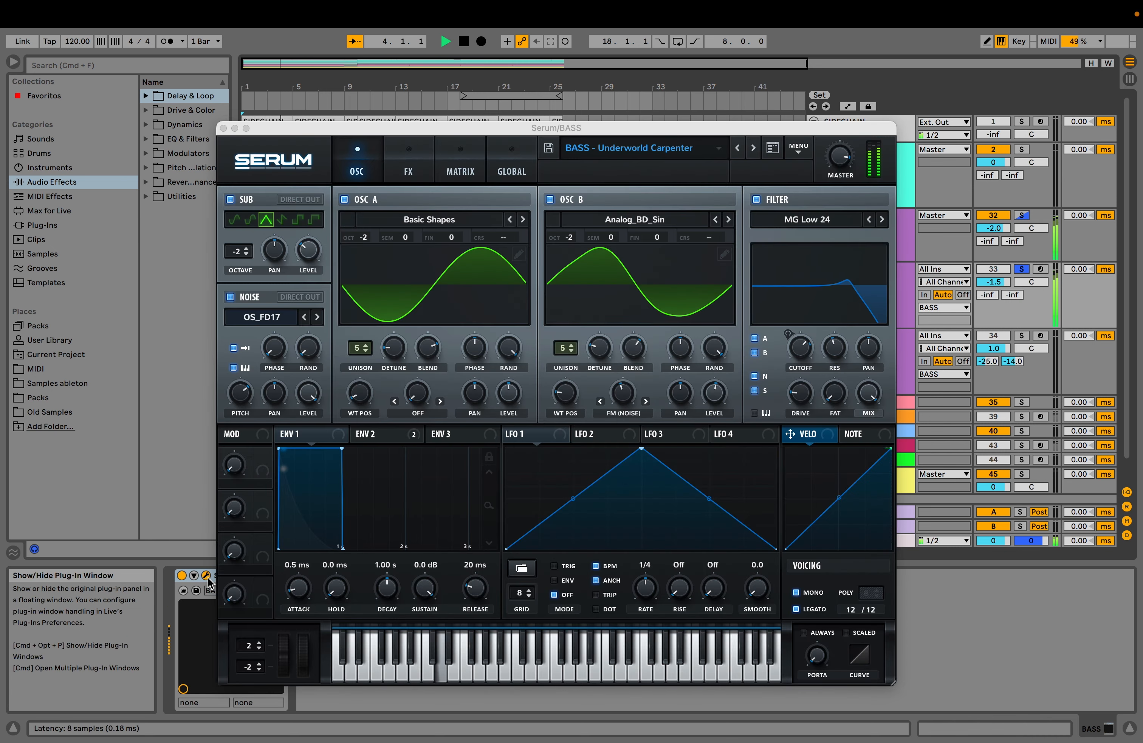
{"action": "key", "text": "space"}
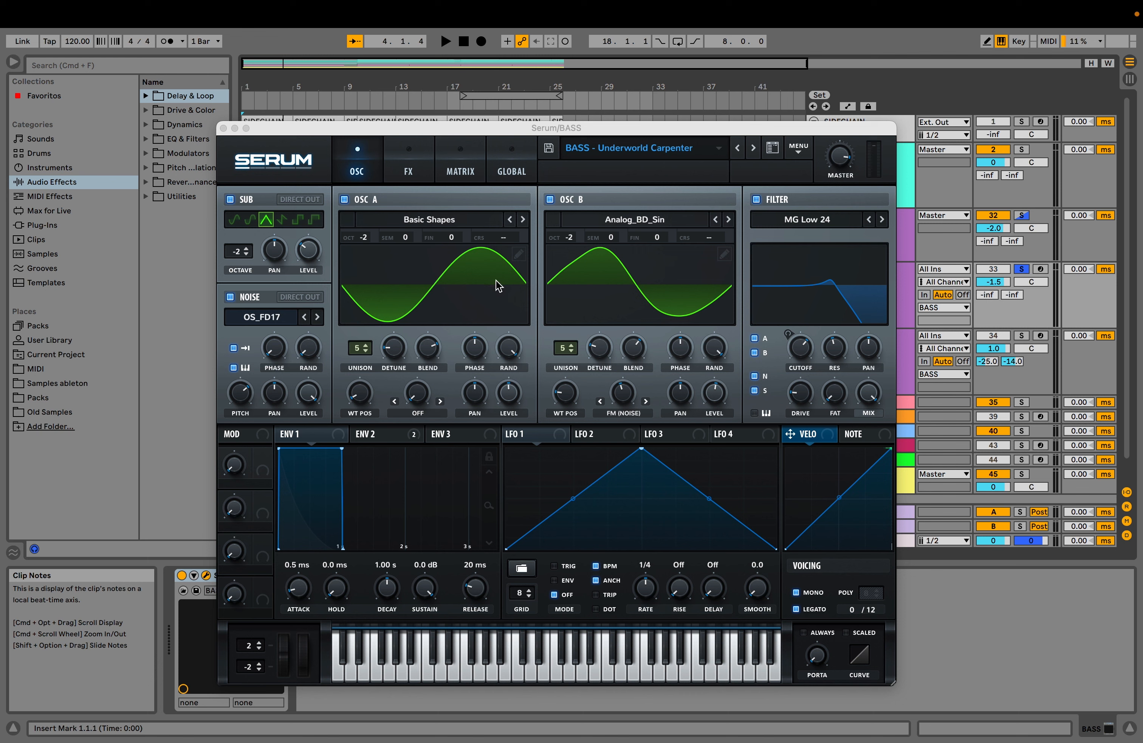
{"action": "left_click", "coordinate": [798, 358]}
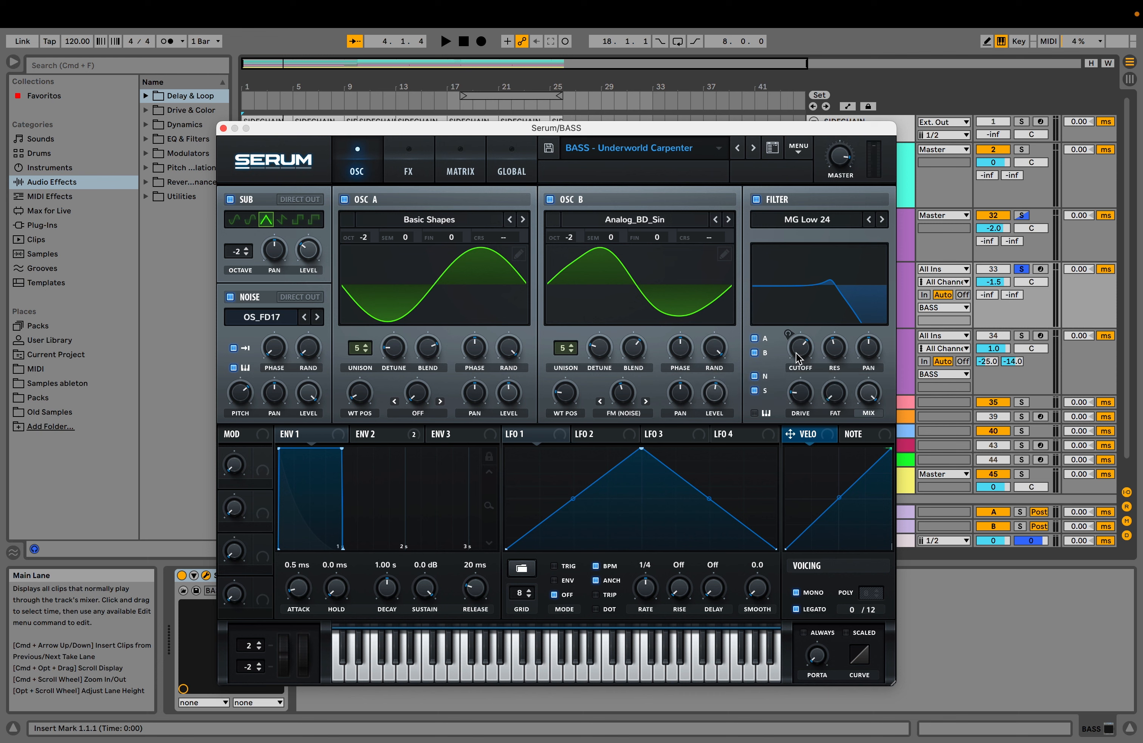
{"action": "left_click", "coordinate": [224, 129]}
Play the soloed BASS track from bar 1 and again from bar 10.
{"action": "key", "text": "space"}
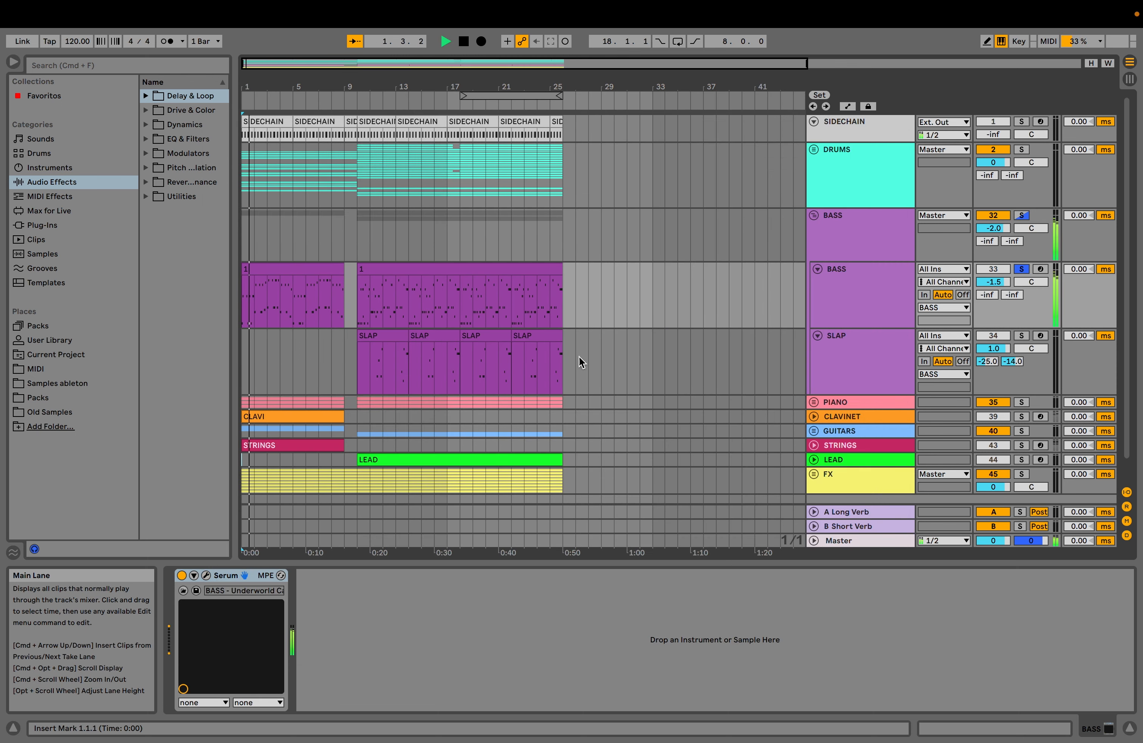
{"action": "left_click", "coordinate": [363, 380]}
{"action": "key", "text": "space"}
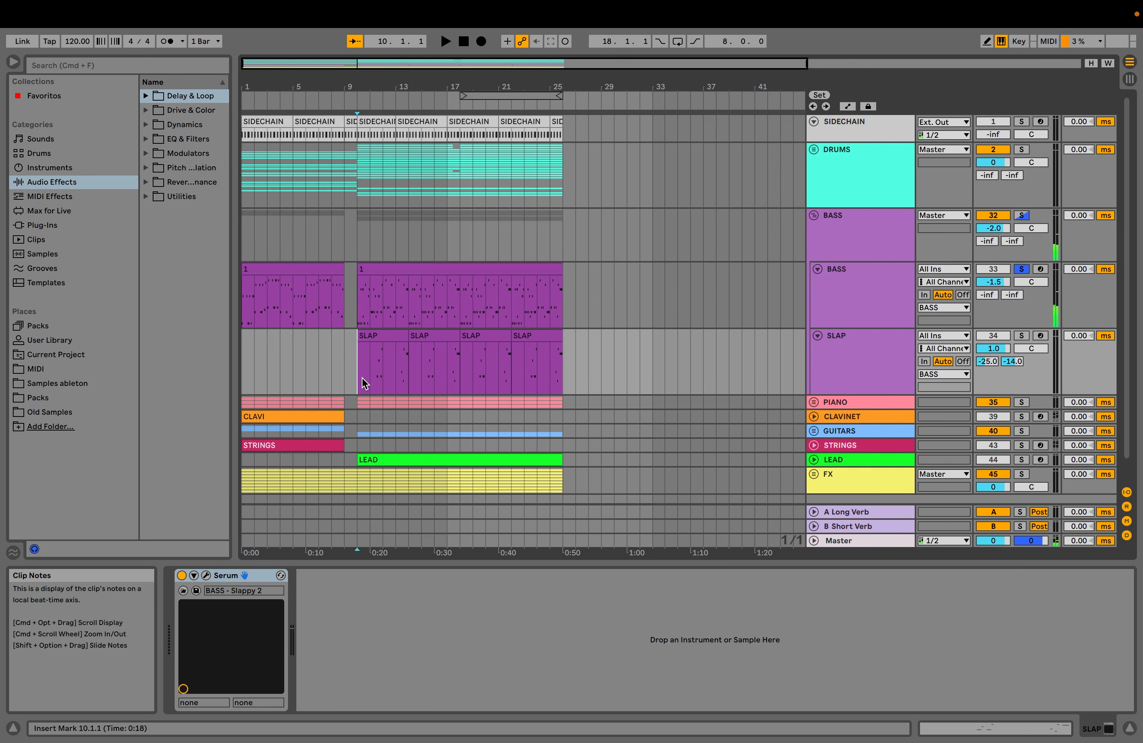
{"action": "key", "text": "space"}
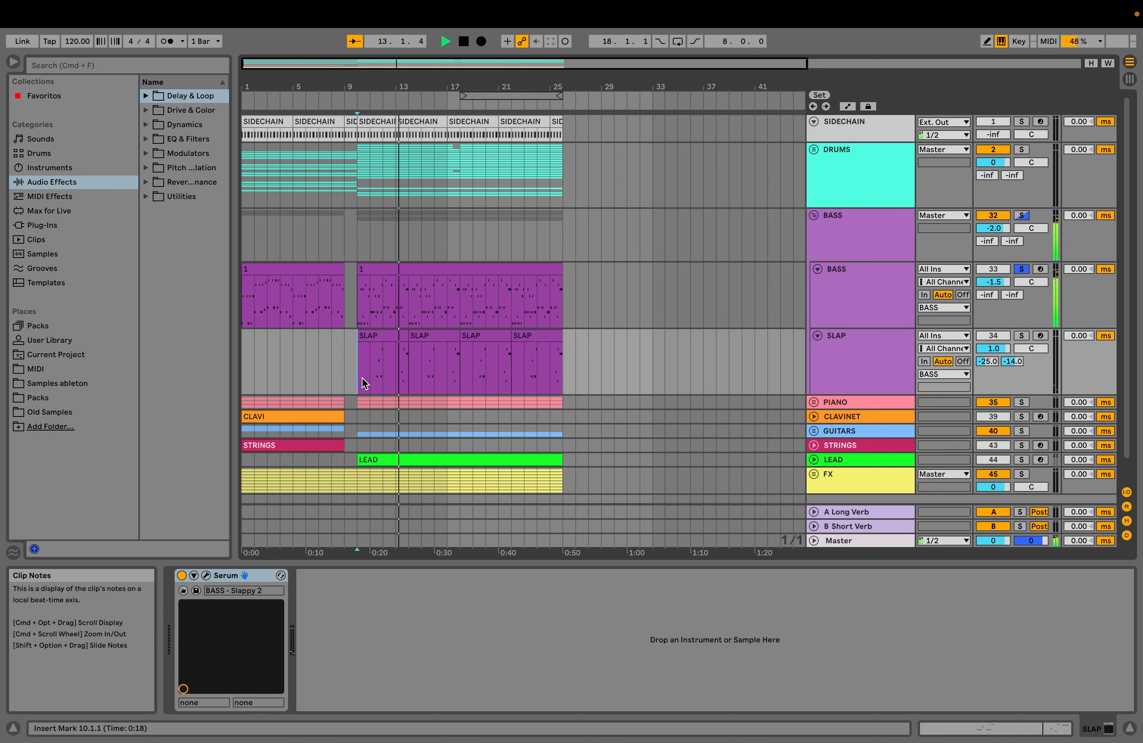
{"action": "key", "text": "space"}
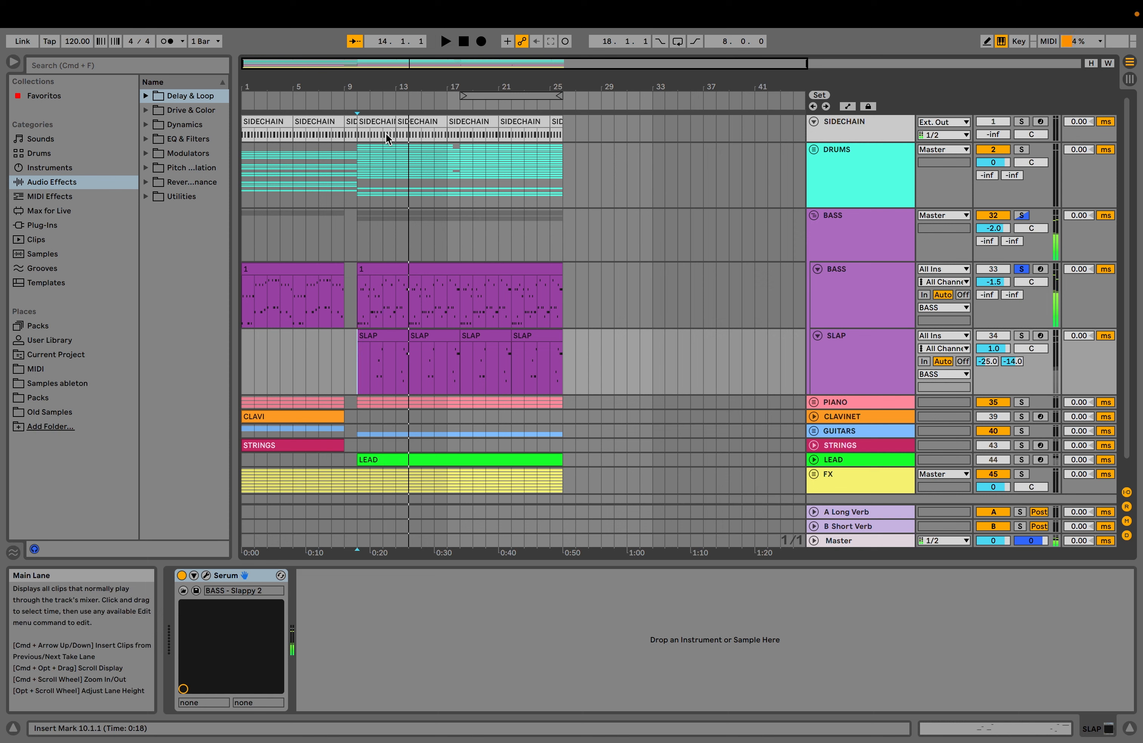
{"action": "left_click_drag", "start_coordinate": [368, 87], "coordinate": [368, 94]}
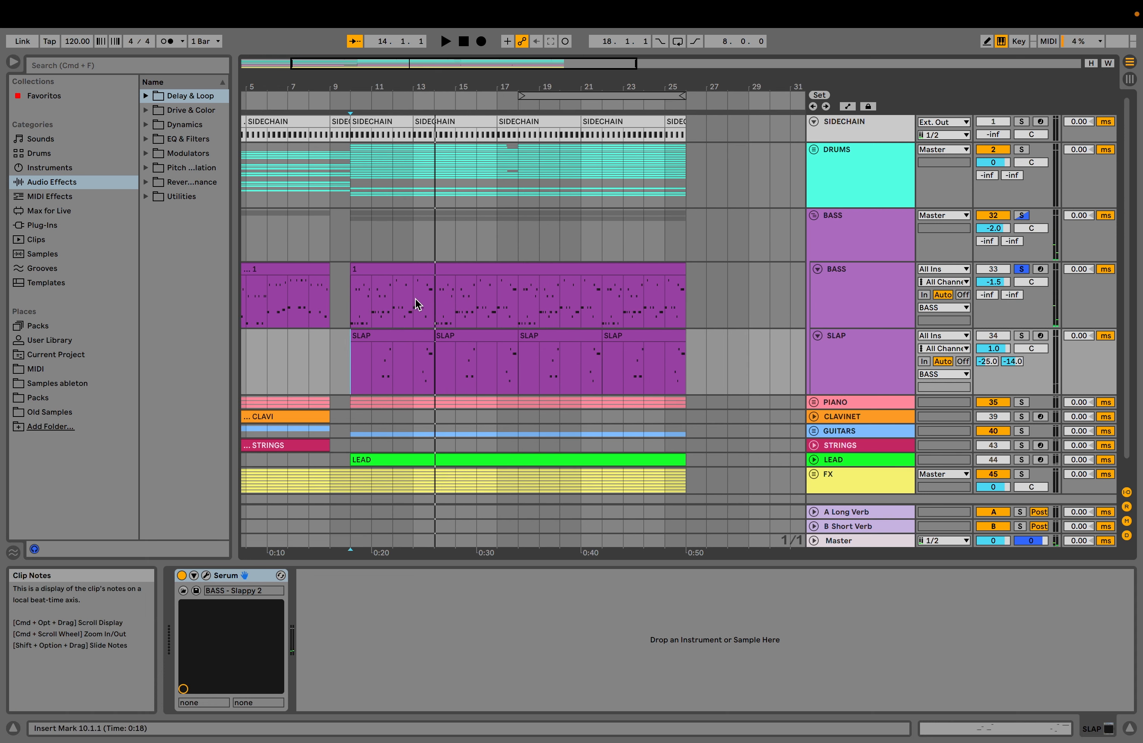
Open the BASS clip starting at bar 10 and the first SLAP clip to examine their MIDI notes.
{"action": "left_click", "coordinate": [416, 271]}
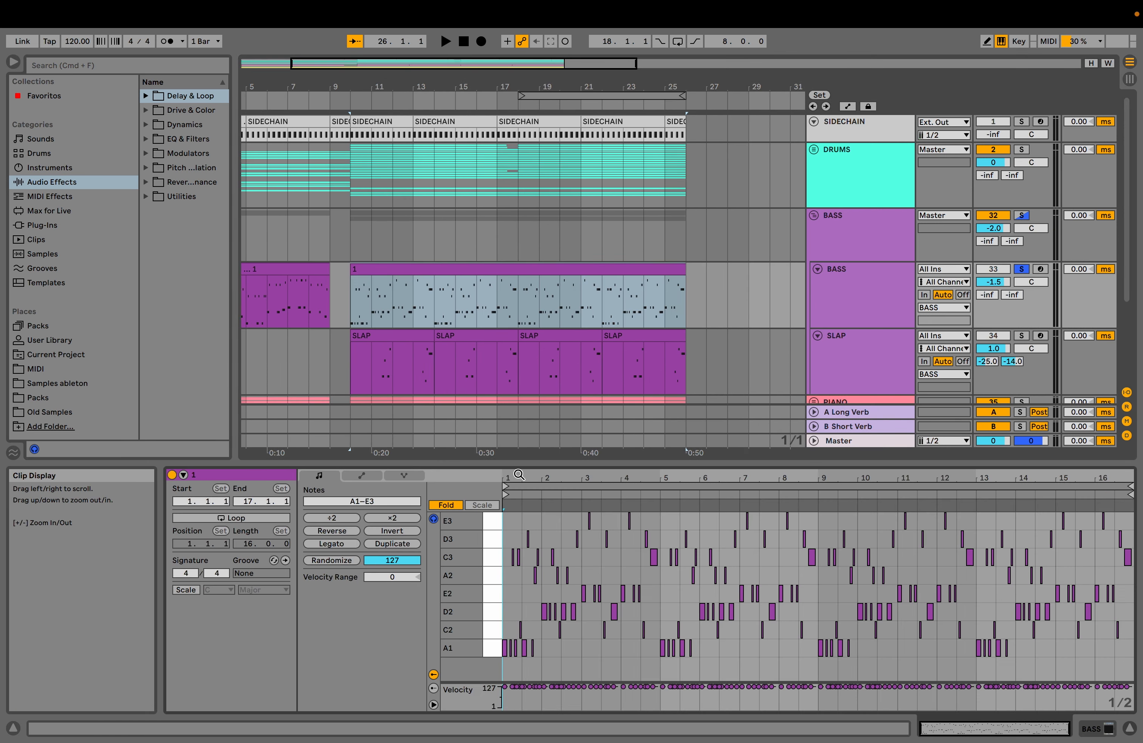
{"action": "left_click_drag", "start_coordinate": [566, 478], "coordinate": [567, 489]}
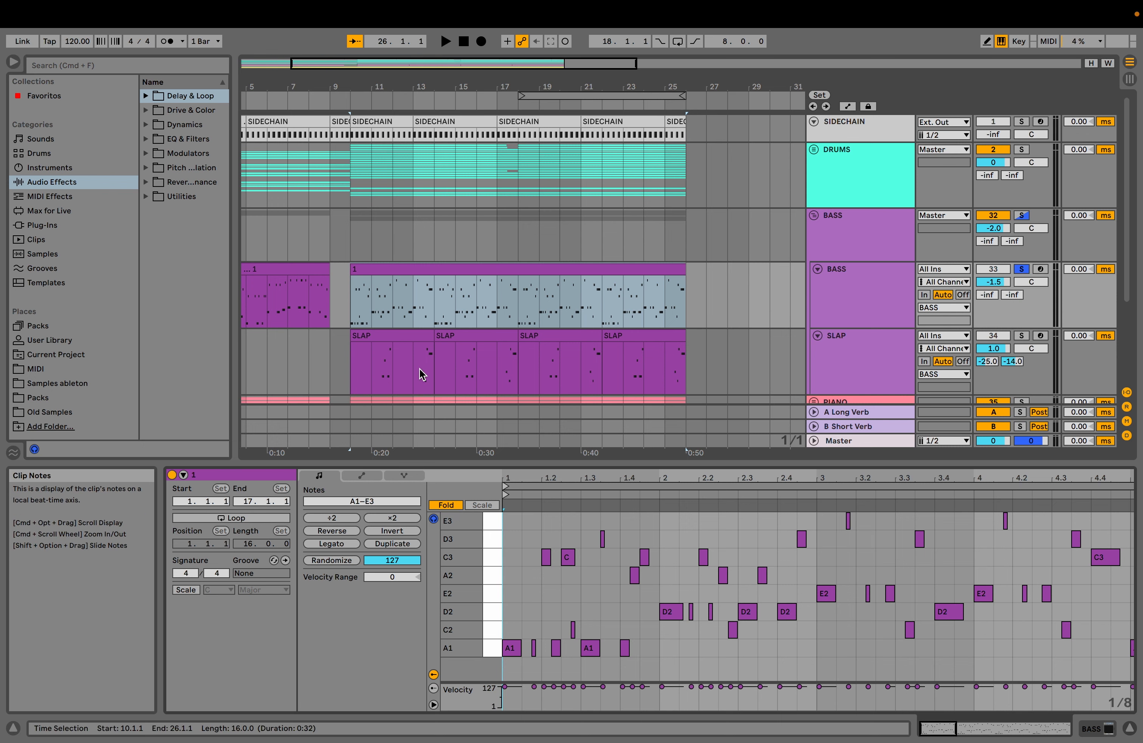
{"action": "left_click", "coordinate": [379, 378]}
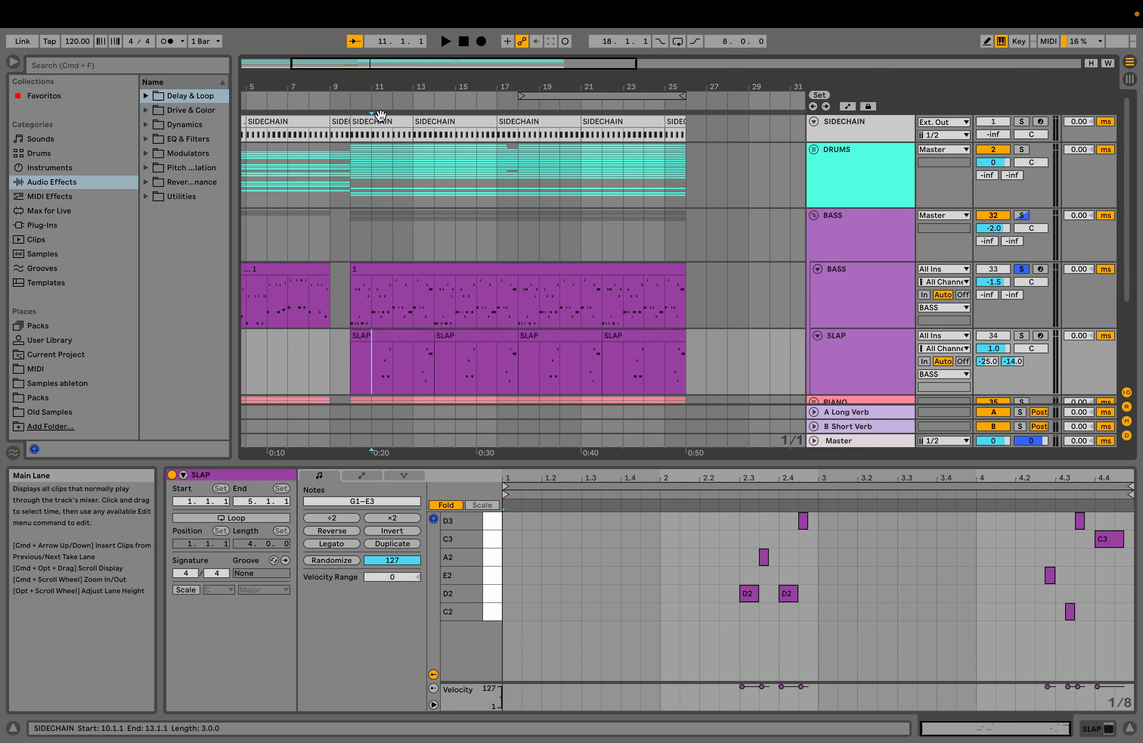
Solo the SLAP track and play it on its own from bar 11.
{"action": "left_click_drag", "start_coordinate": [383, 88], "coordinate": [437, 360]}
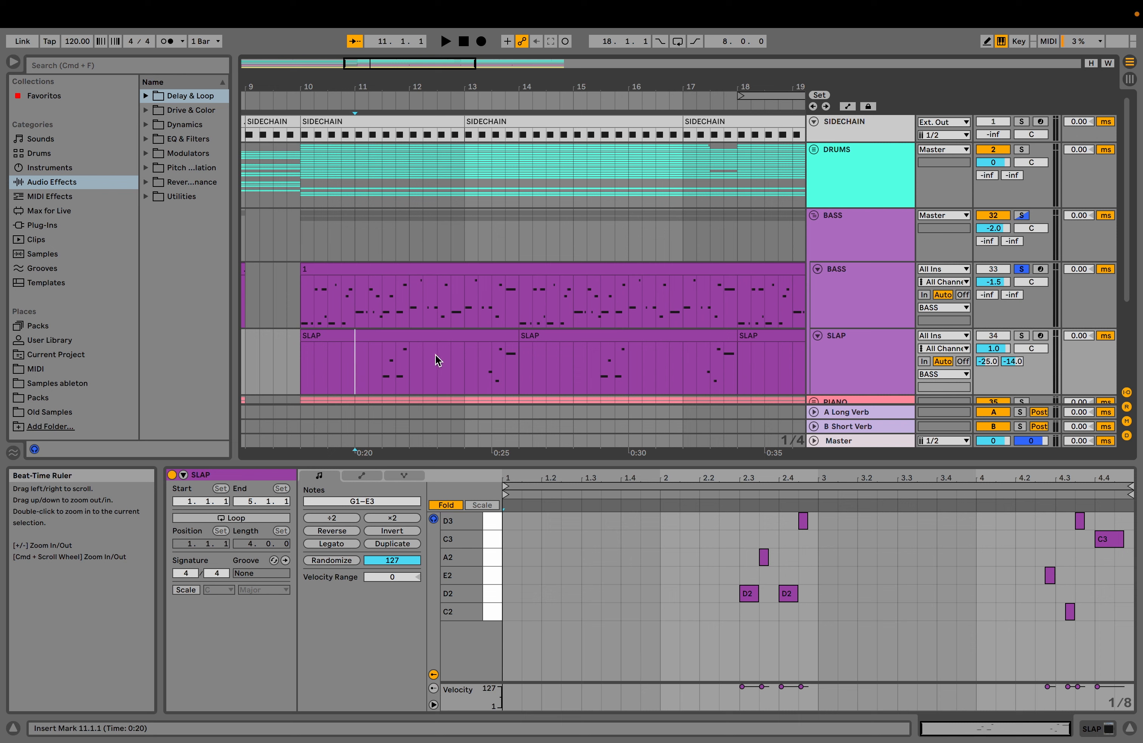
{"action": "left_click", "coordinate": [1021, 335]}
{"action": "key", "text": "space"}
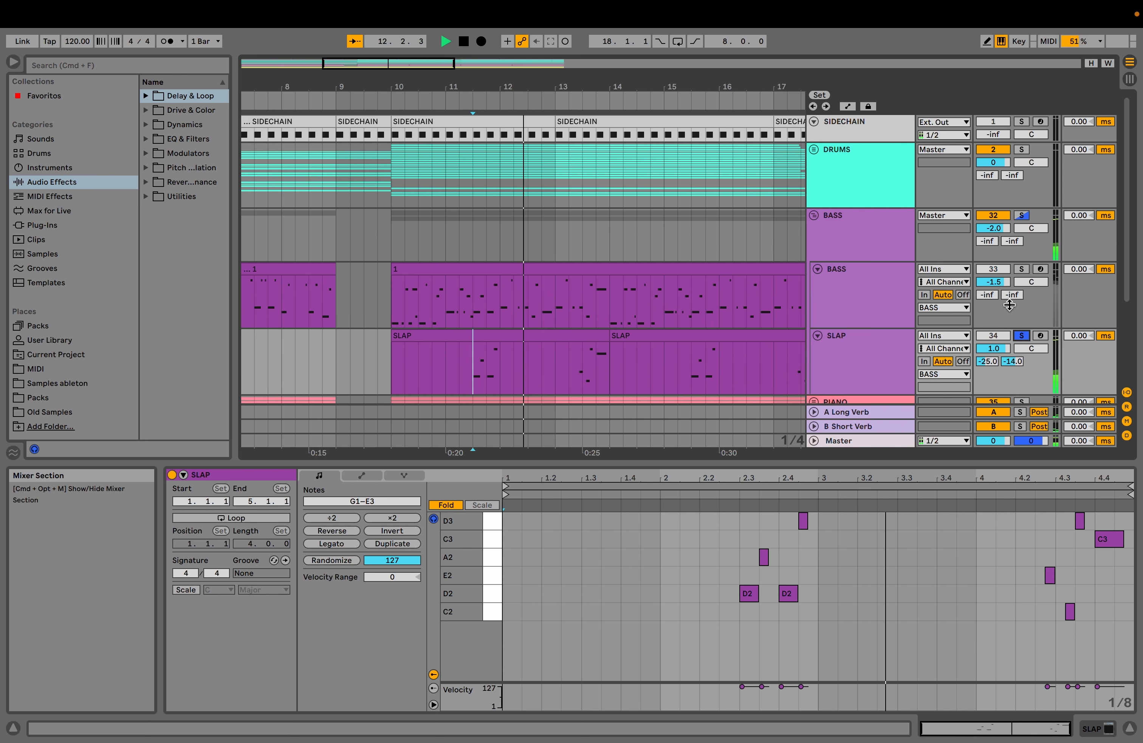
{"action": "key", "text": "space"}
Play the BASS and SLAP tracks soloed together, and show the SLAP track's Serum device.
{"action": "left_click", "coordinate": [1022, 268]}
{"action": "key", "text": "space"}
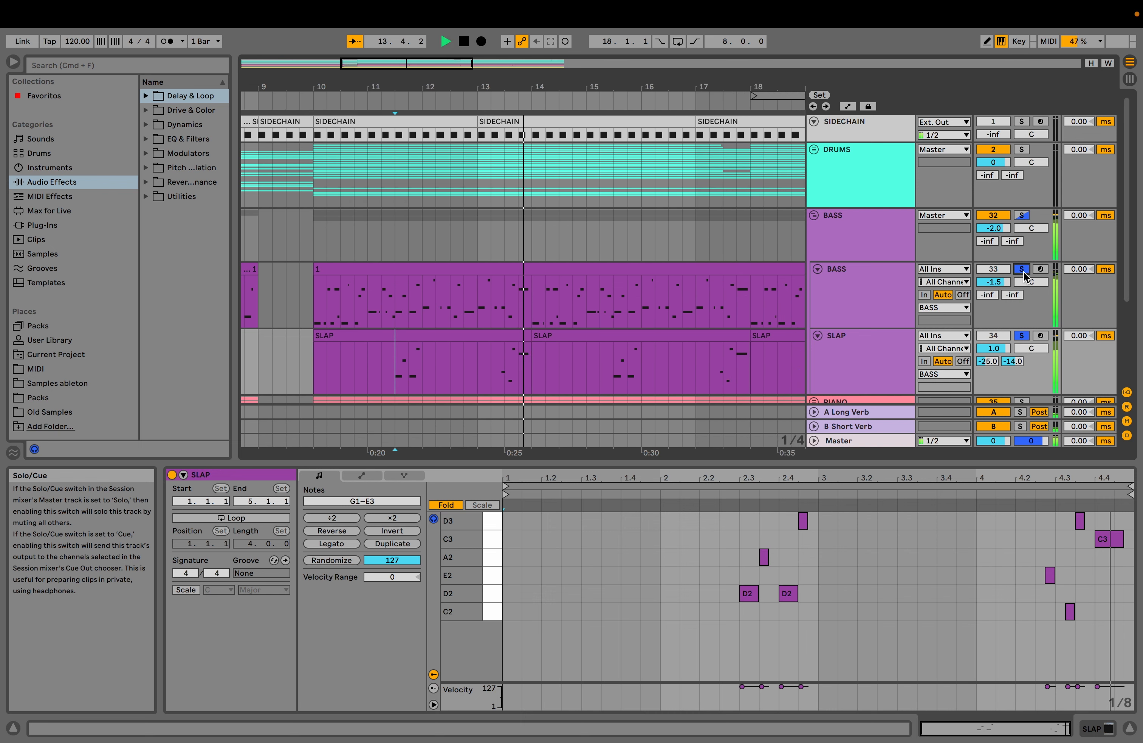
{"action": "key", "text": "space"}
{"action": "left_click", "coordinate": [875, 376]}
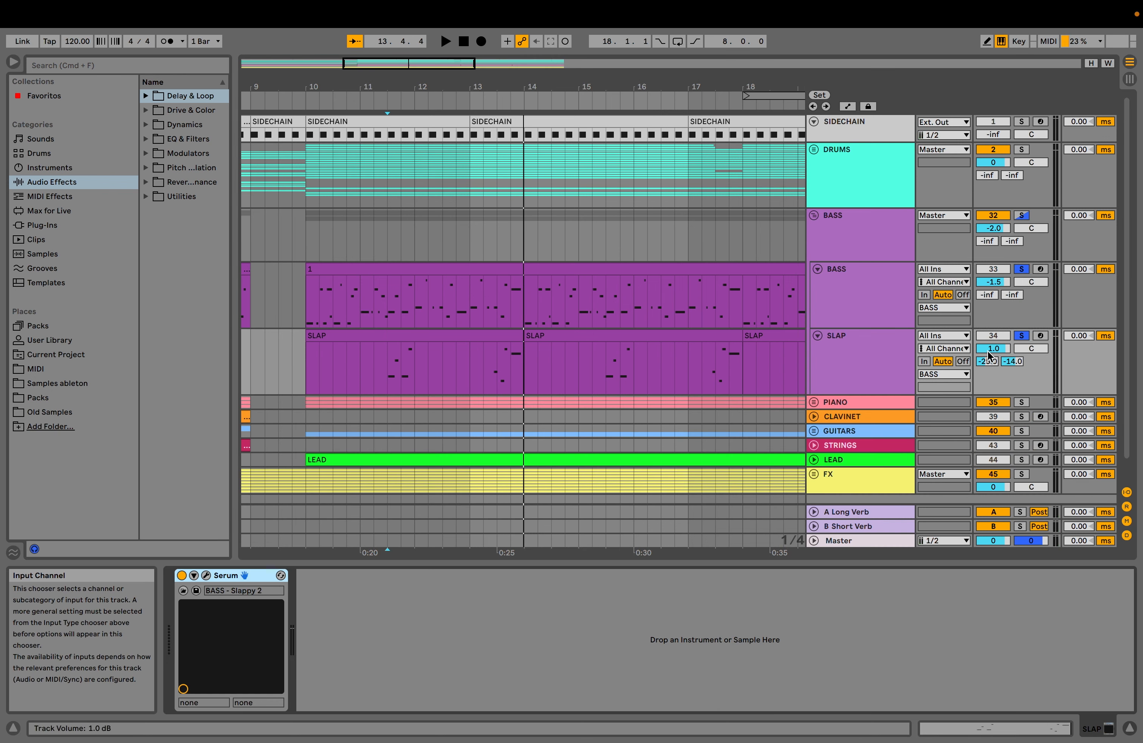
Audition the whole BASS group in solo from bar 11, and collapse the group.
{"action": "key", "text": "space"}
{"action": "left_click", "coordinate": [1023, 216]}
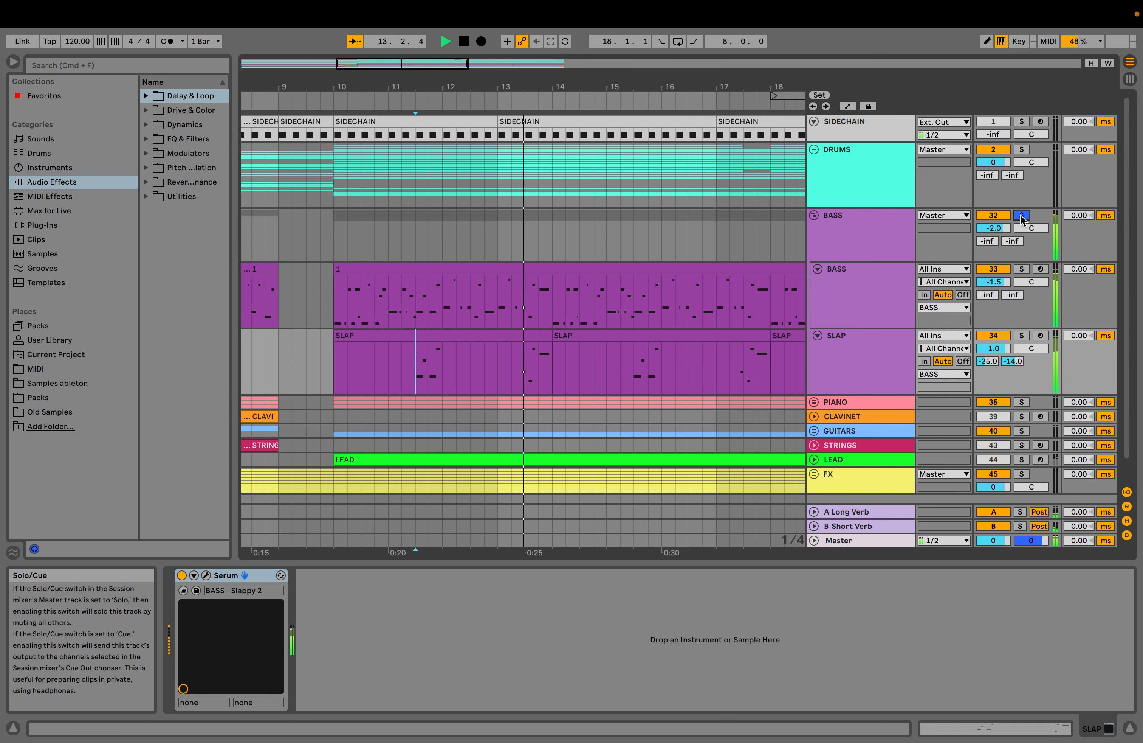
{"action": "left_click", "coordinate": [814, 216]}
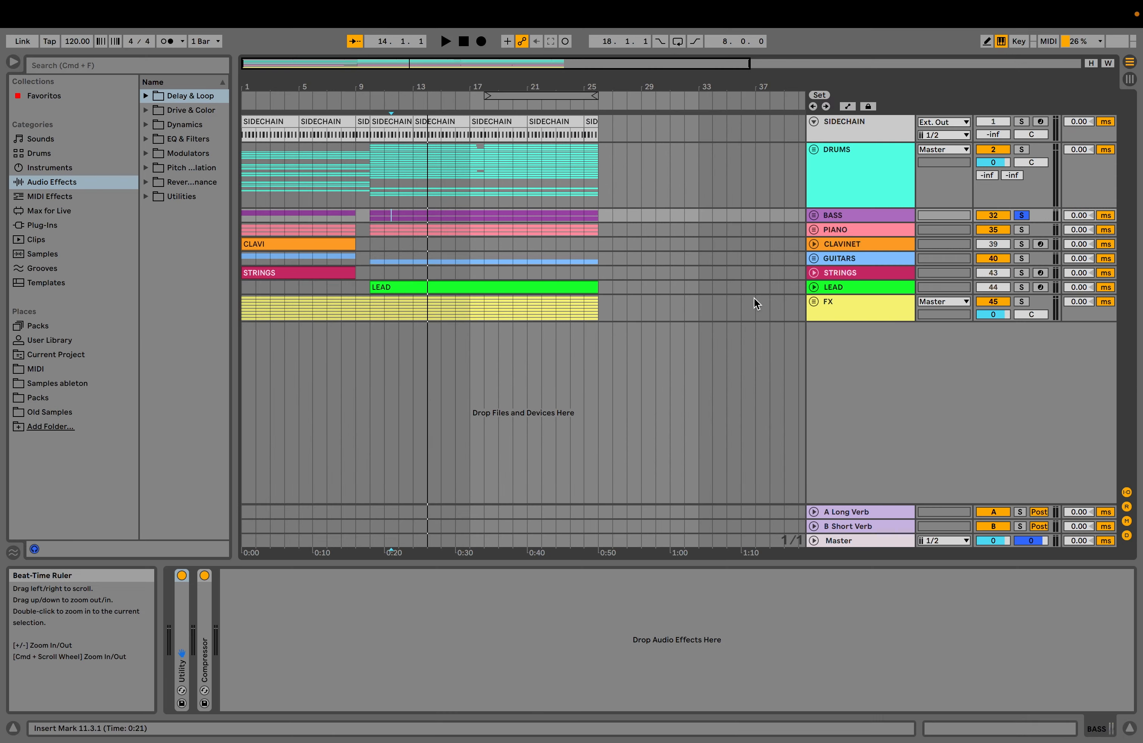
Unfold and enlarge the LEAD track, solo it, and play it from bar 10.
{"action": "left_click", "coordinate": [814, 287]}
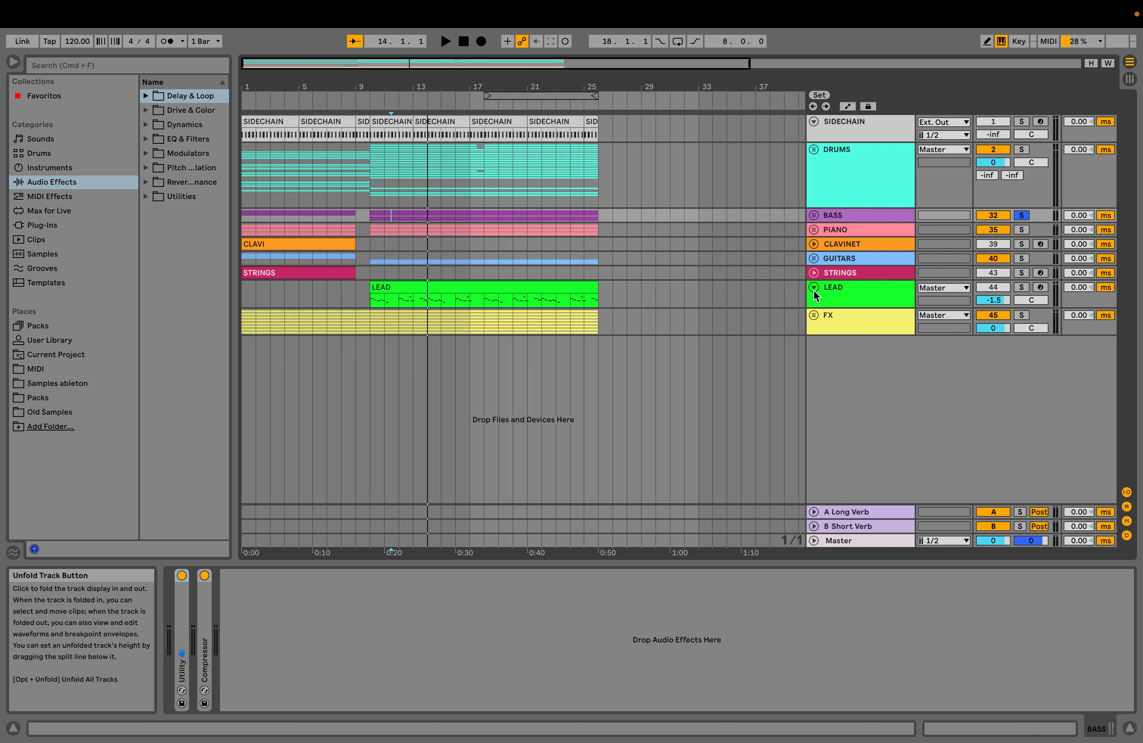
{"action": "left_click_drag", "start_coordinate": [840, 307], "coordinate": [838, 321]}
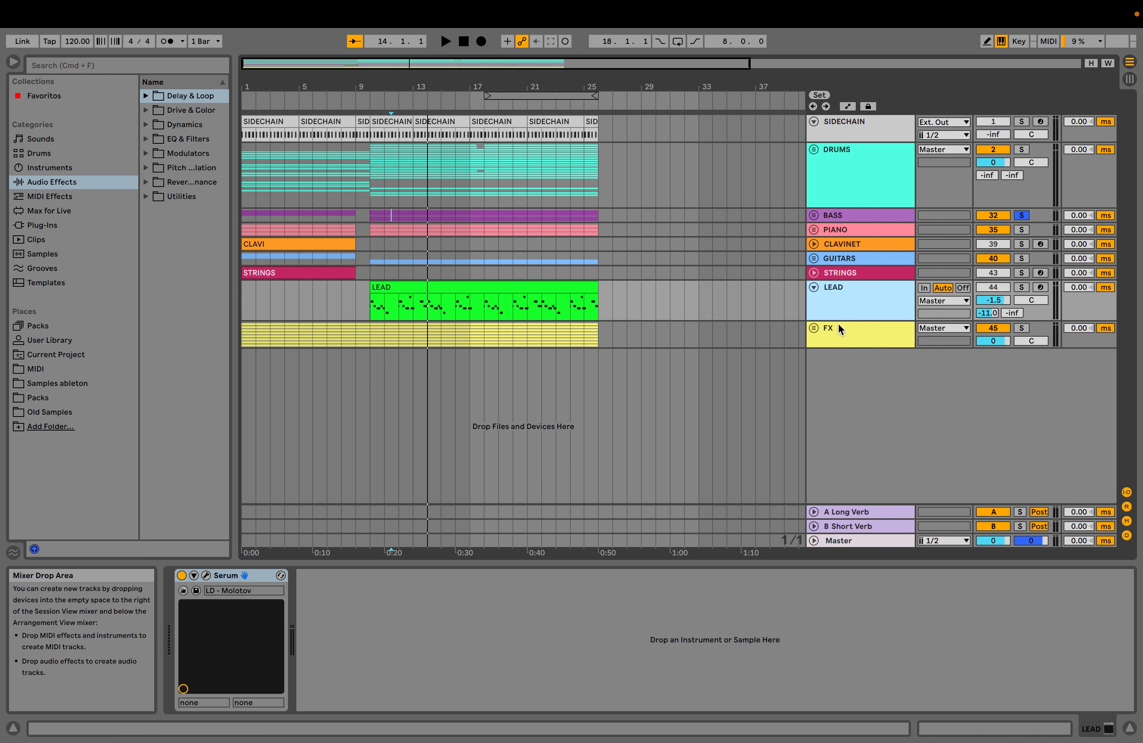
{"action": "left_click", "coordinate": [1022, 287]}
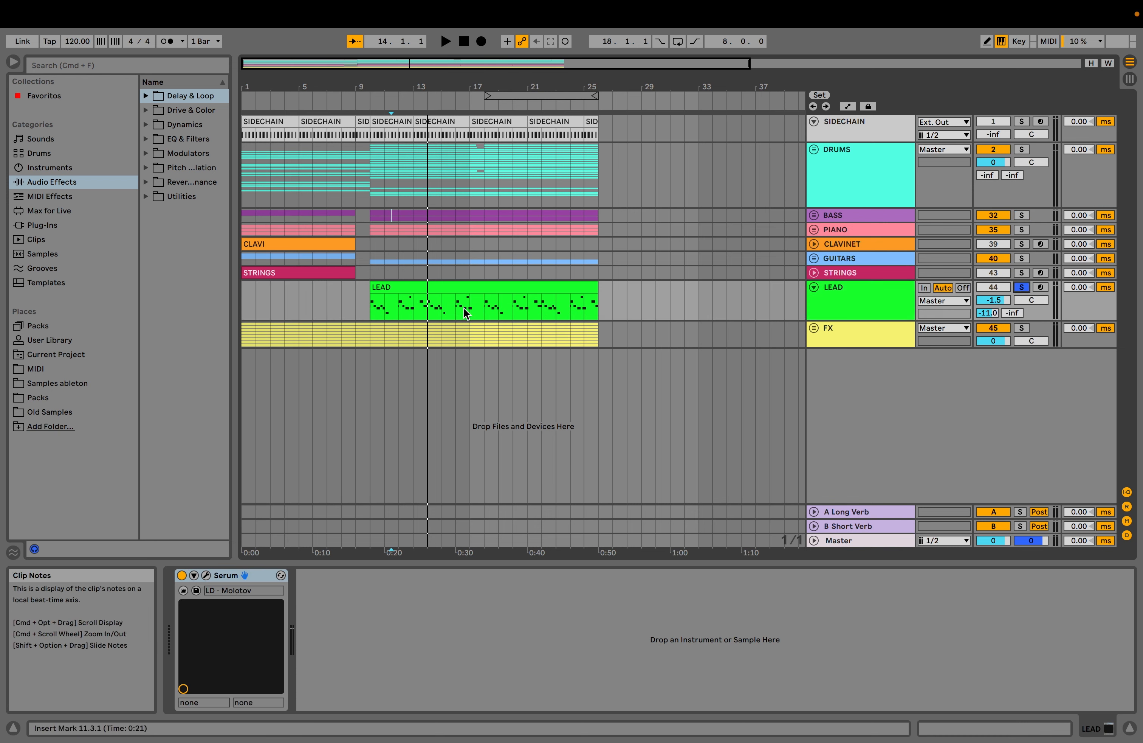
{"action": "left_click", "coordinate": [375, 307]}
{"action": "key", "text": "space"}
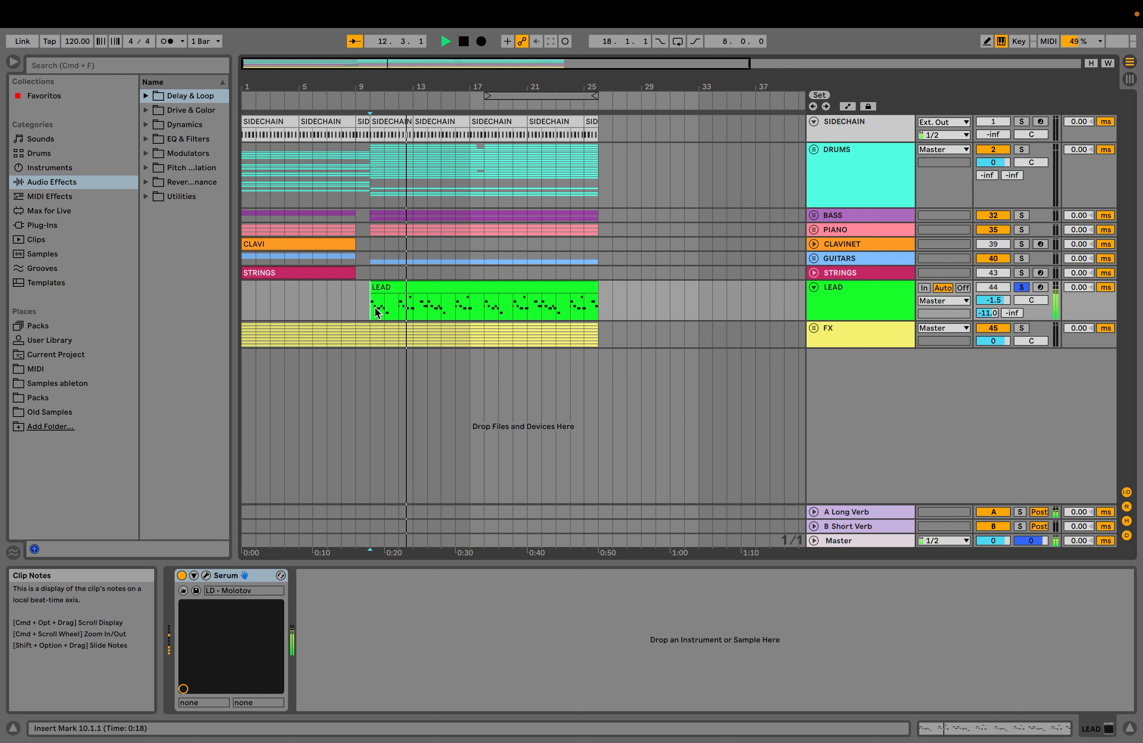
Open the LEAD clip during playback, zoom in on its first-bar notes to examine them, and stop playback.
{"action": "double_click", "coordinate": [400, 289]}
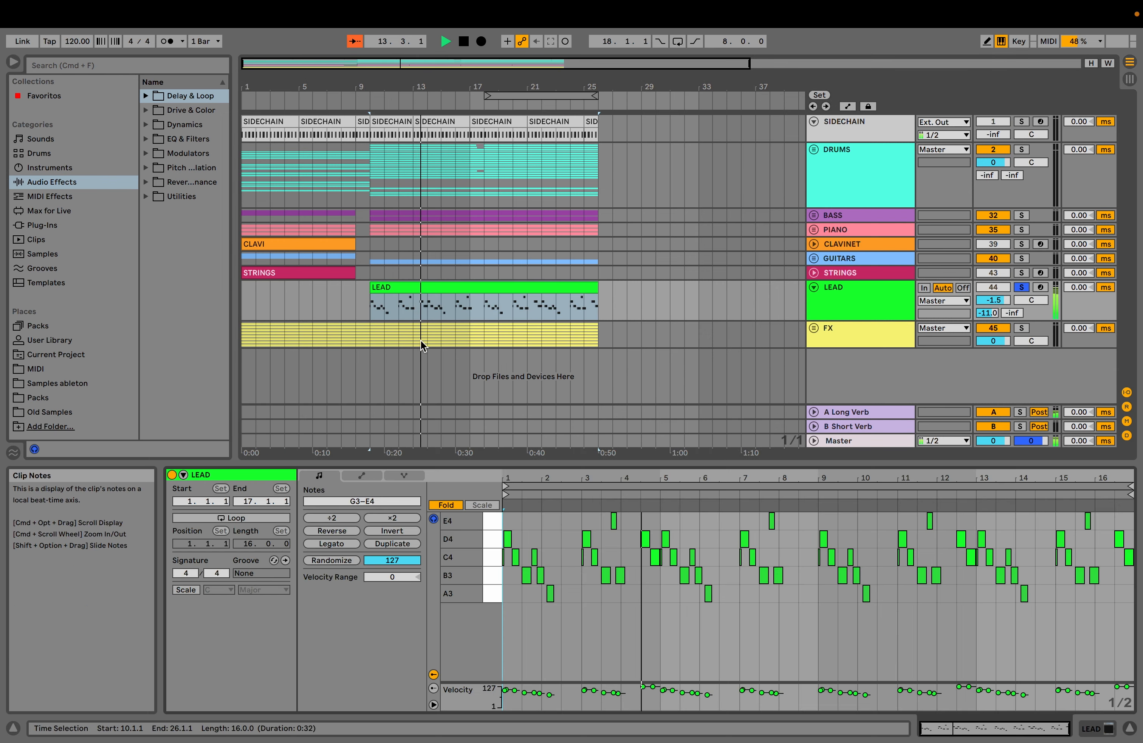
{"action": "left_click_drag", "start_coordinate": [503, 478], "coordinate": [503, 512]}
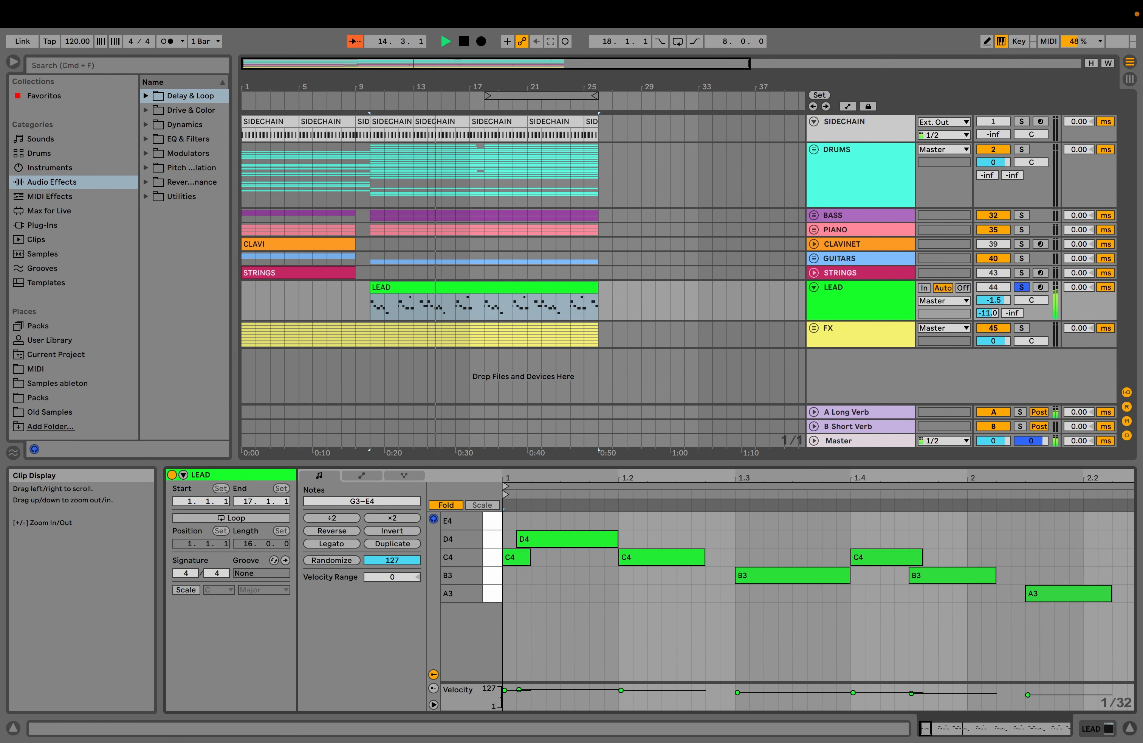
{"action": "key", "text": "space"}
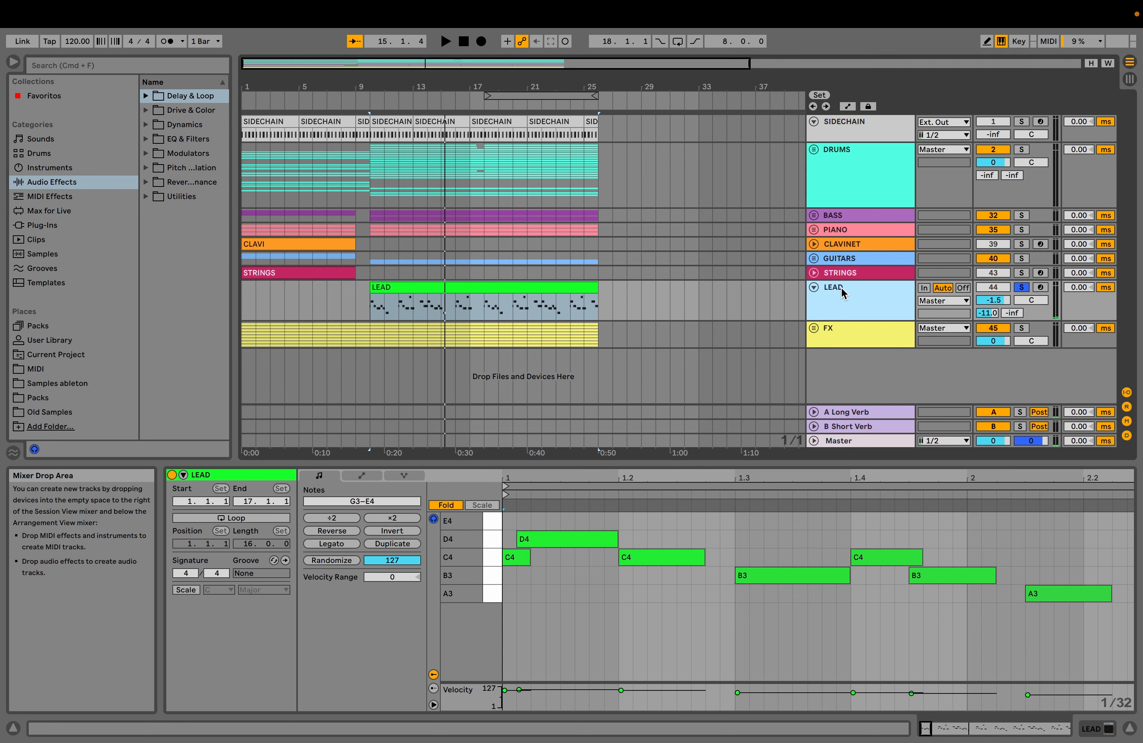
Inspect the LEAD track's LD - Molotov patch in Serum during playback, and close the synth window.
{"action": "left_click", "coordinate": [849, 302]}
{"action": "left_click", "coordinate": [207, 575]}
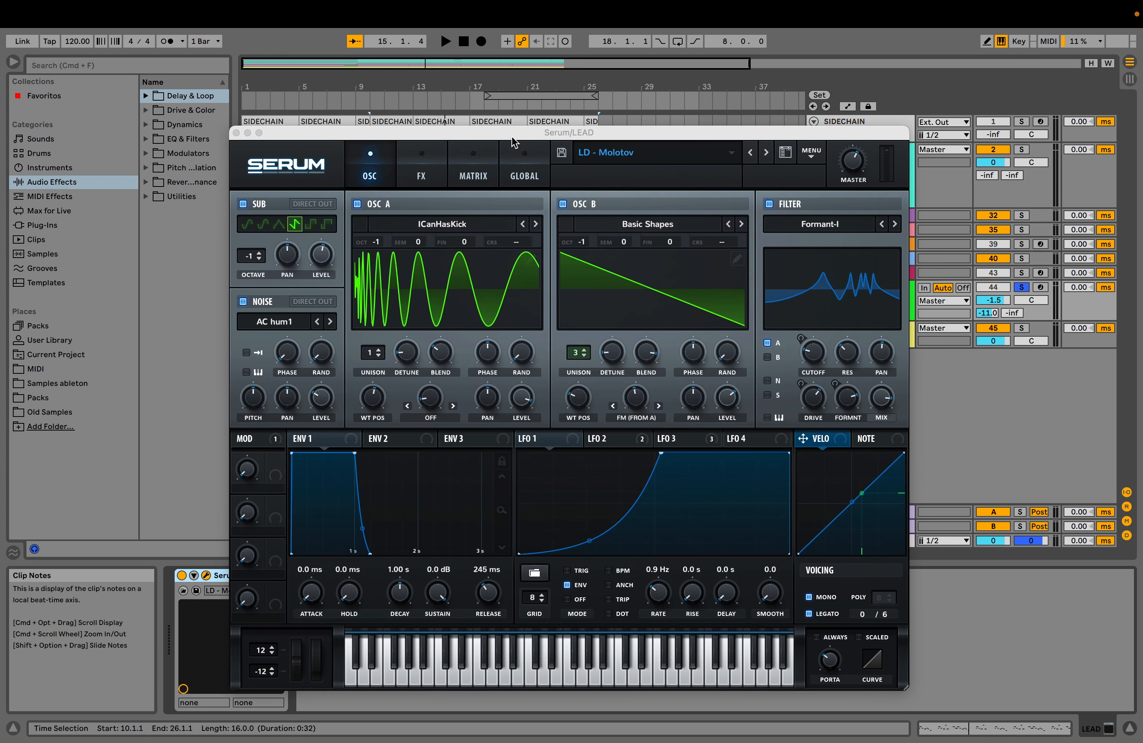
{"action": "key", "text": "space"}
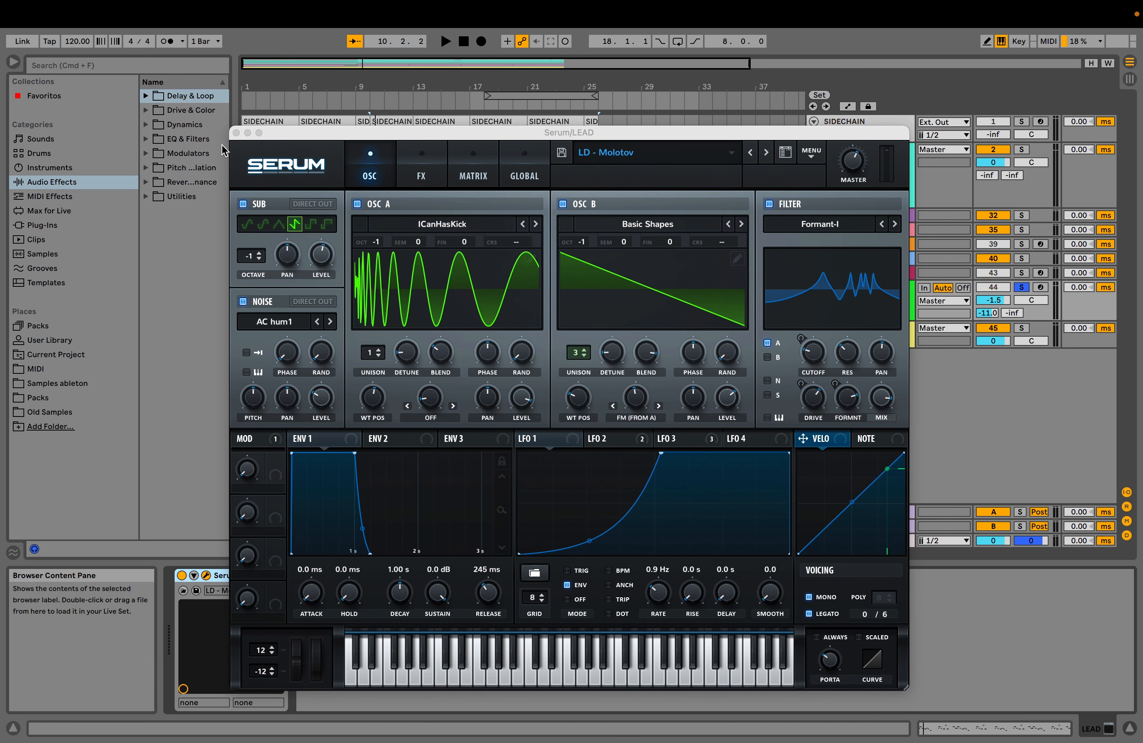
{"action": "left_click", "coordinate": [235, 132]}
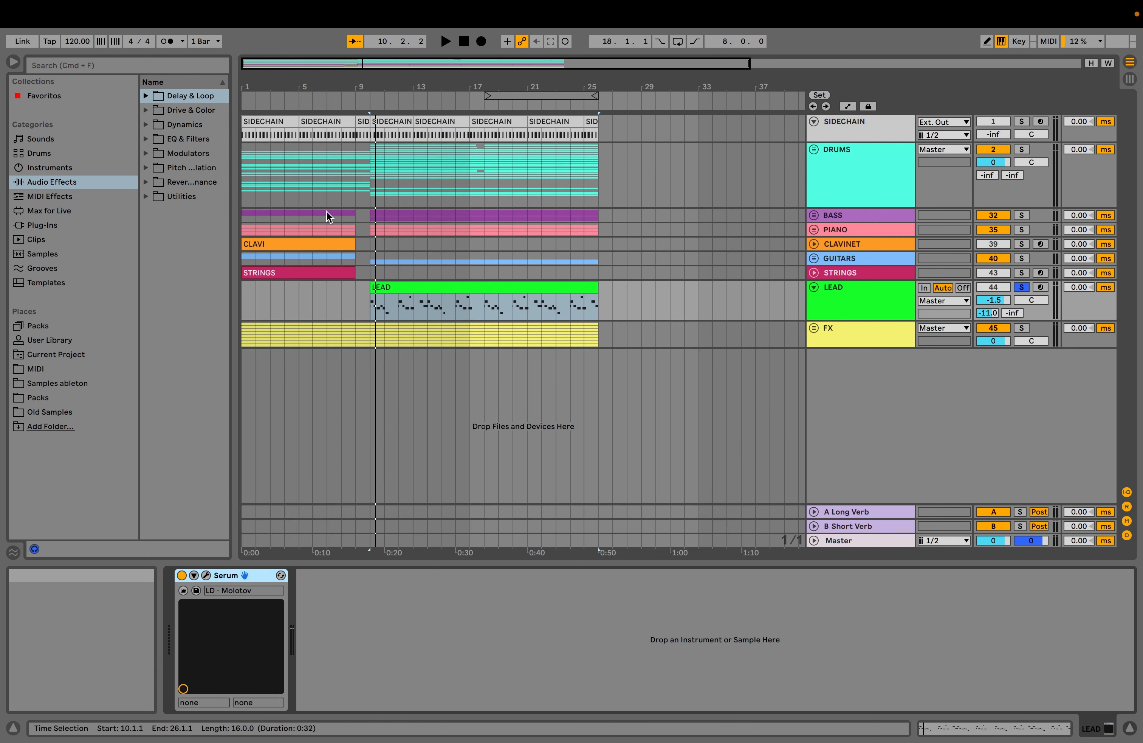
Examine the LEAD clip's opening notes up close while playing the soloed track from bar 10.
{"action": "left_click", "coordinate": [386, 286]}
{"action": "left_click_drag", "start_coordinate": [512, 476], "coordinate": [541, 585]}
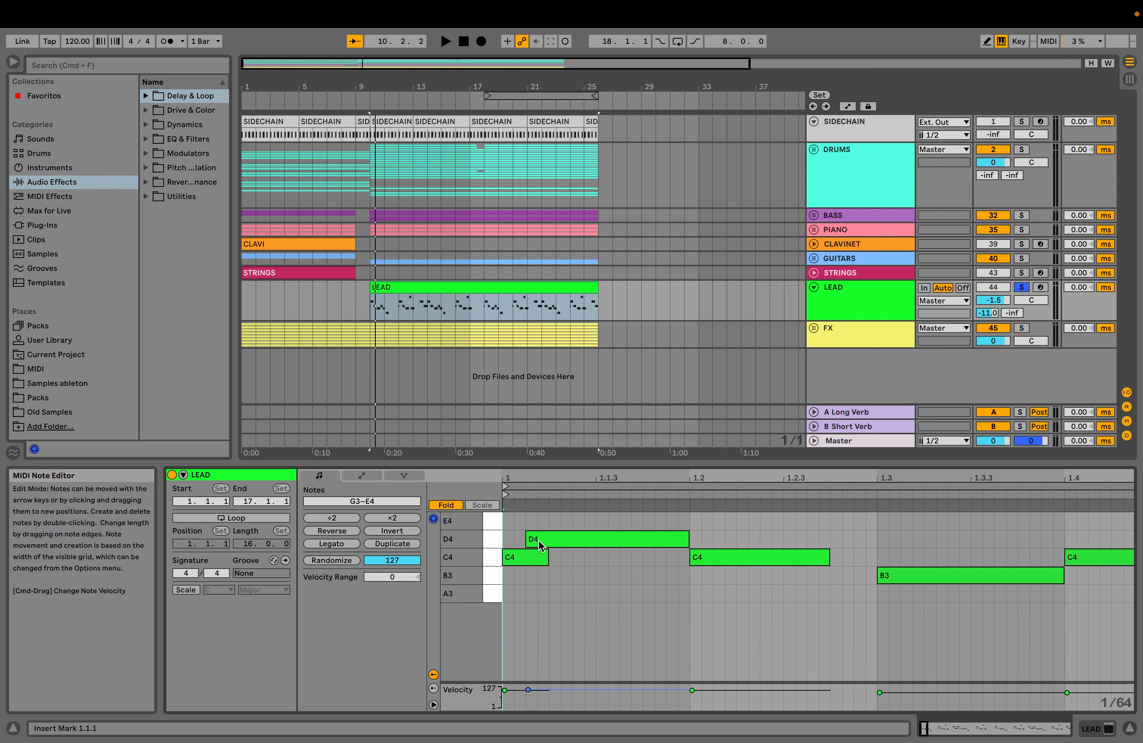
{"action": "left_click", "coordinate": [376, 314]}
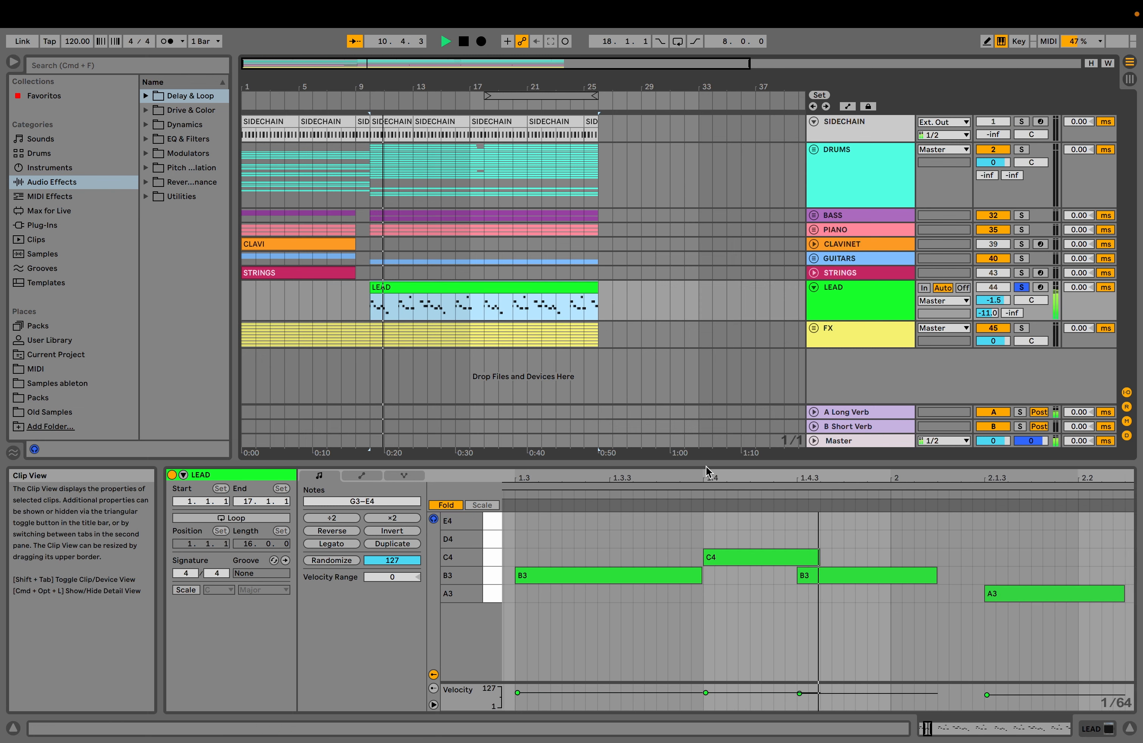
{"action": "key", "text": "space"}
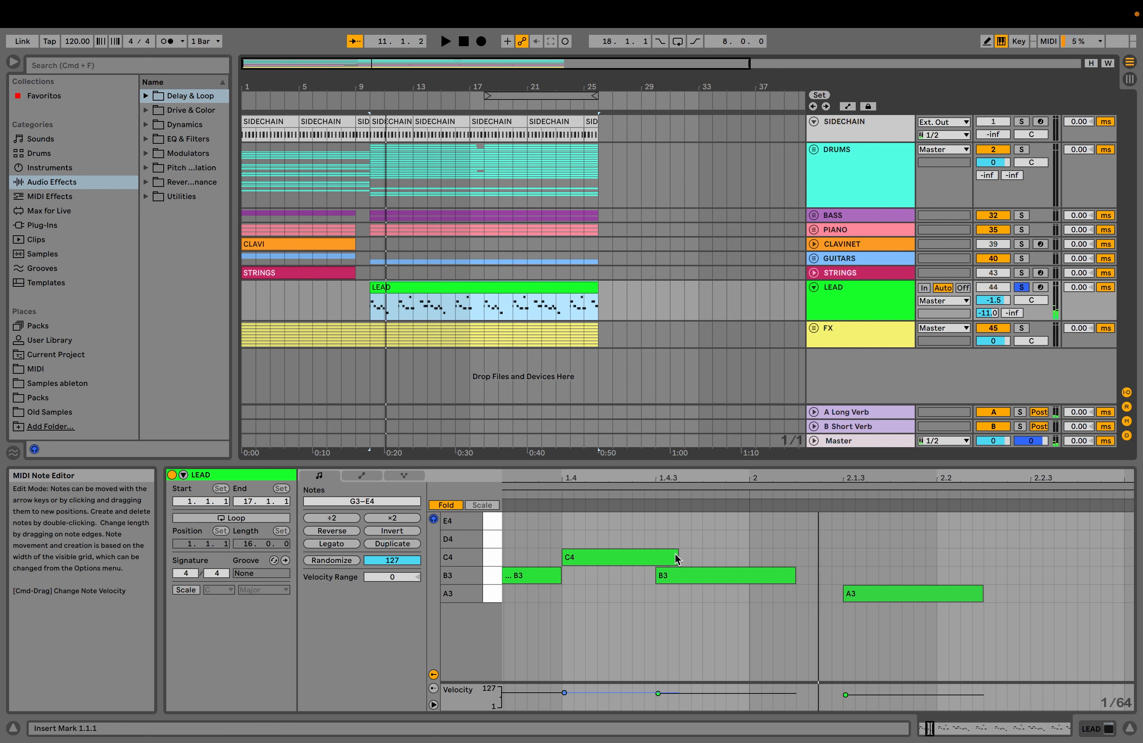
Review the LD - Molotov patch in Serum again during playback, close the synth window, and unsolo and collapse the LEAD track.
{"action": "double_click", "coordinate": [839, 305]}
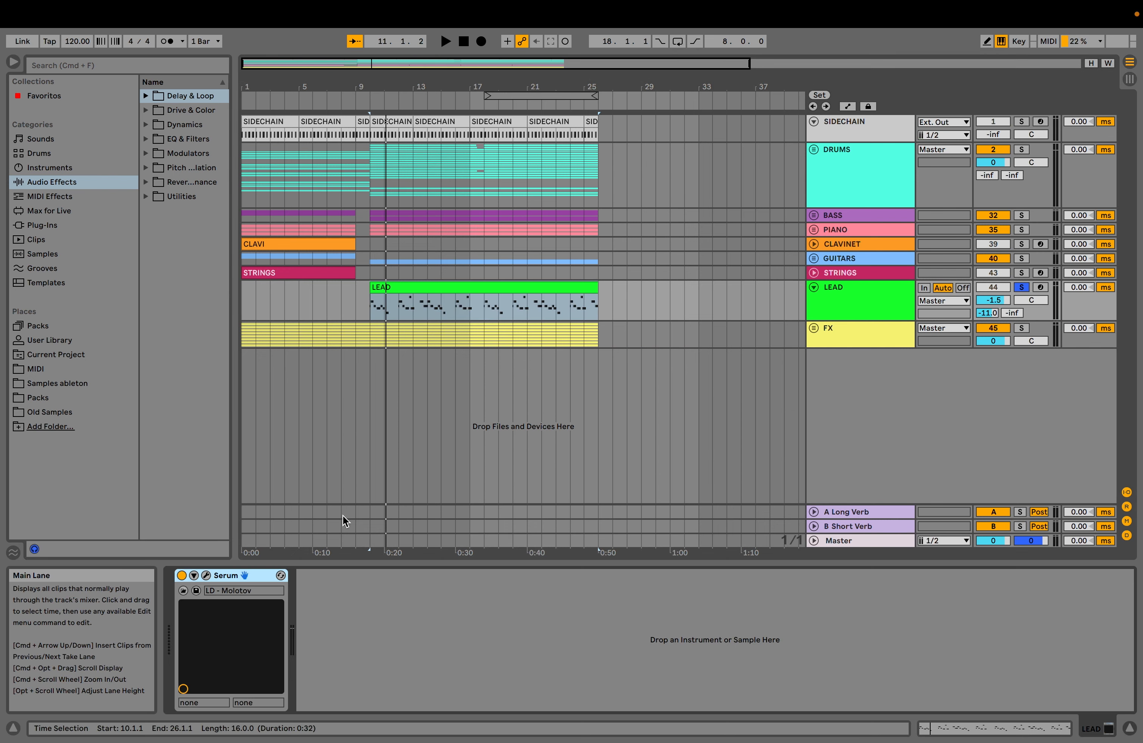
{"action": "left_click", "coordinate": [207, 575]}
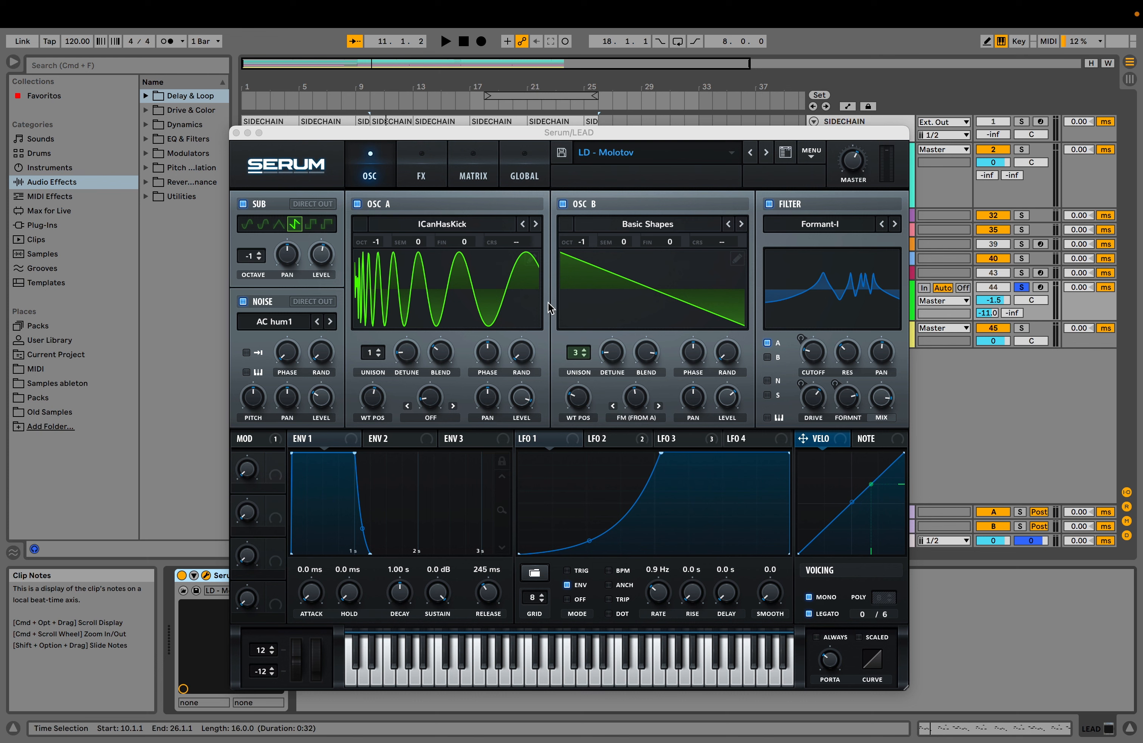
{"action": "key", "text": "space"}
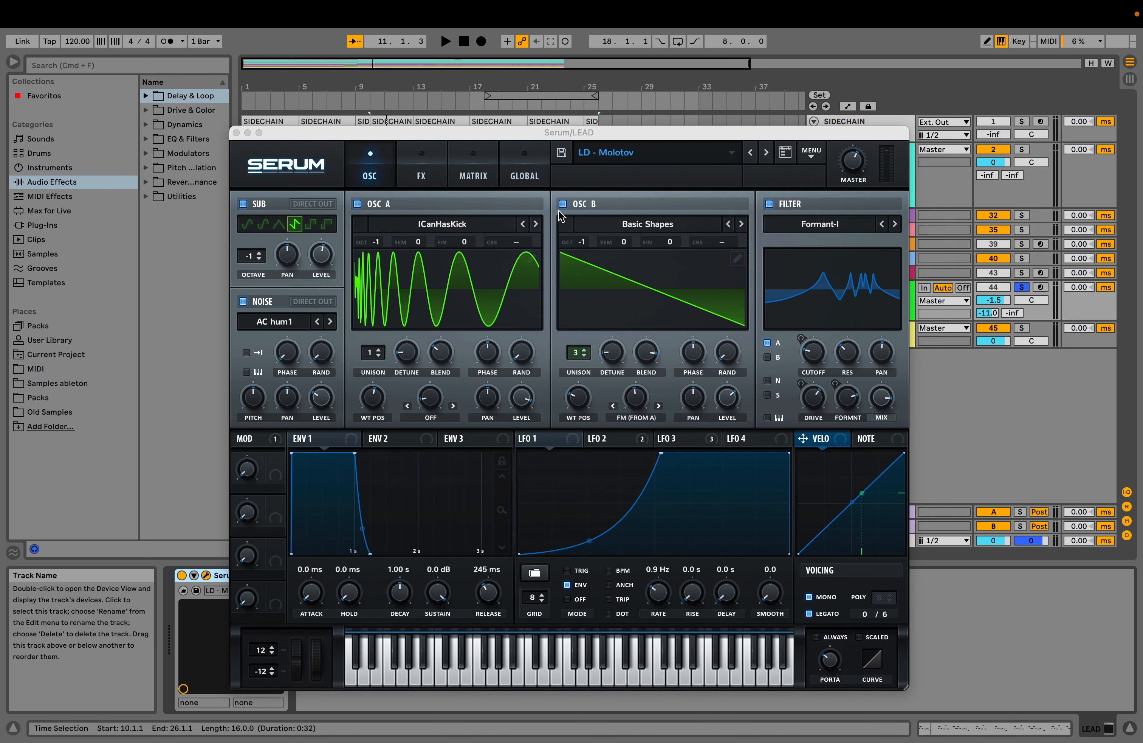
{"action": "left_click", "coordinate": [237, 133]}
{"action": "left_click", "coordinate": [1022, 288]}
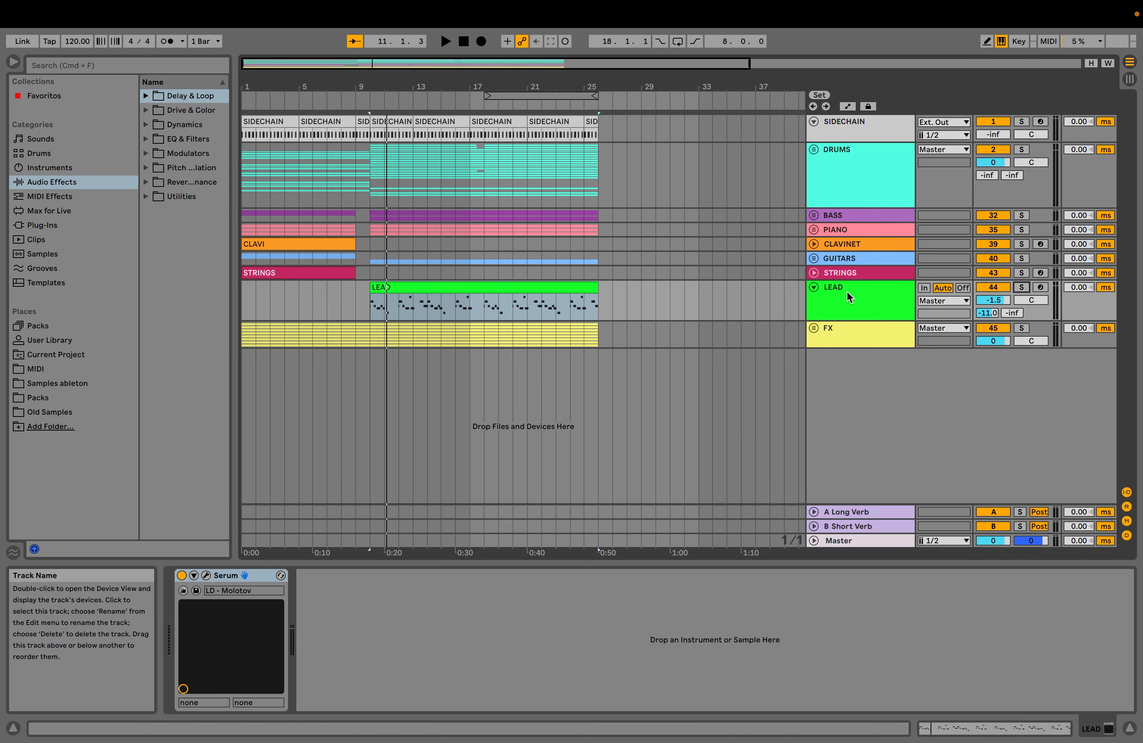
{"action": "left_click", "coordinate": [814, 287]}
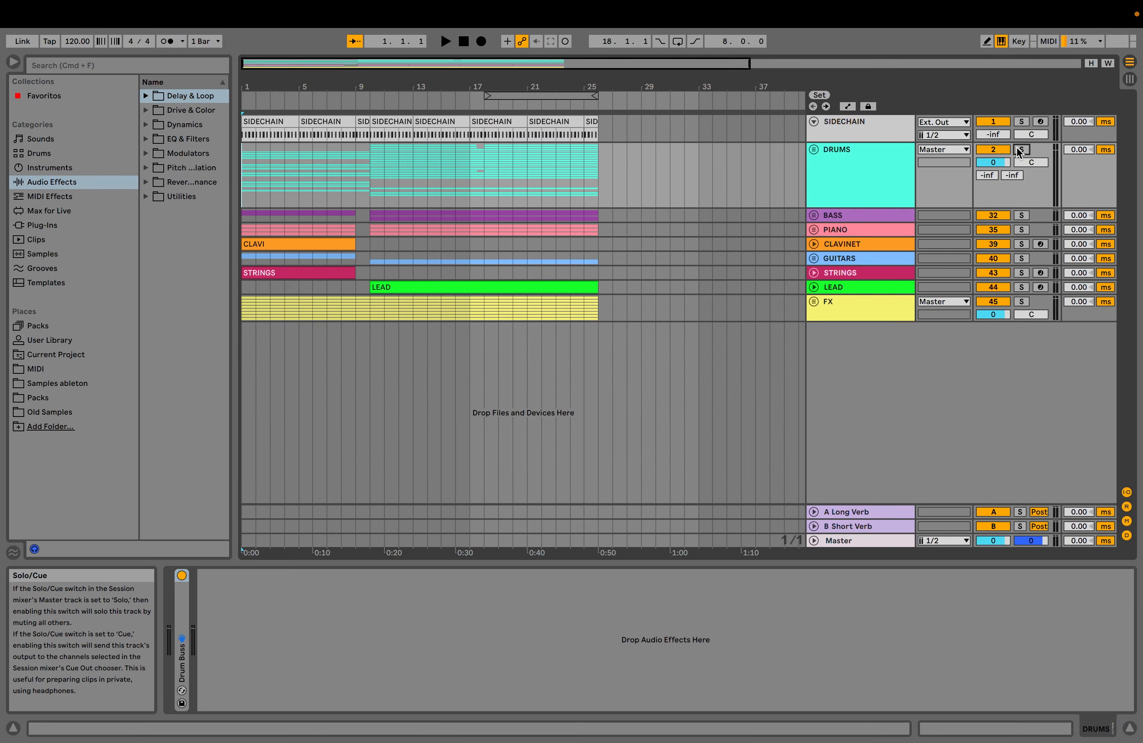
Solo the DRUMS group, play it from bar 1, and expand the group to show its tracks.
{"action": "left_click", "coordinate": [1017, 147]}
{"action": "key", "text": "space"}
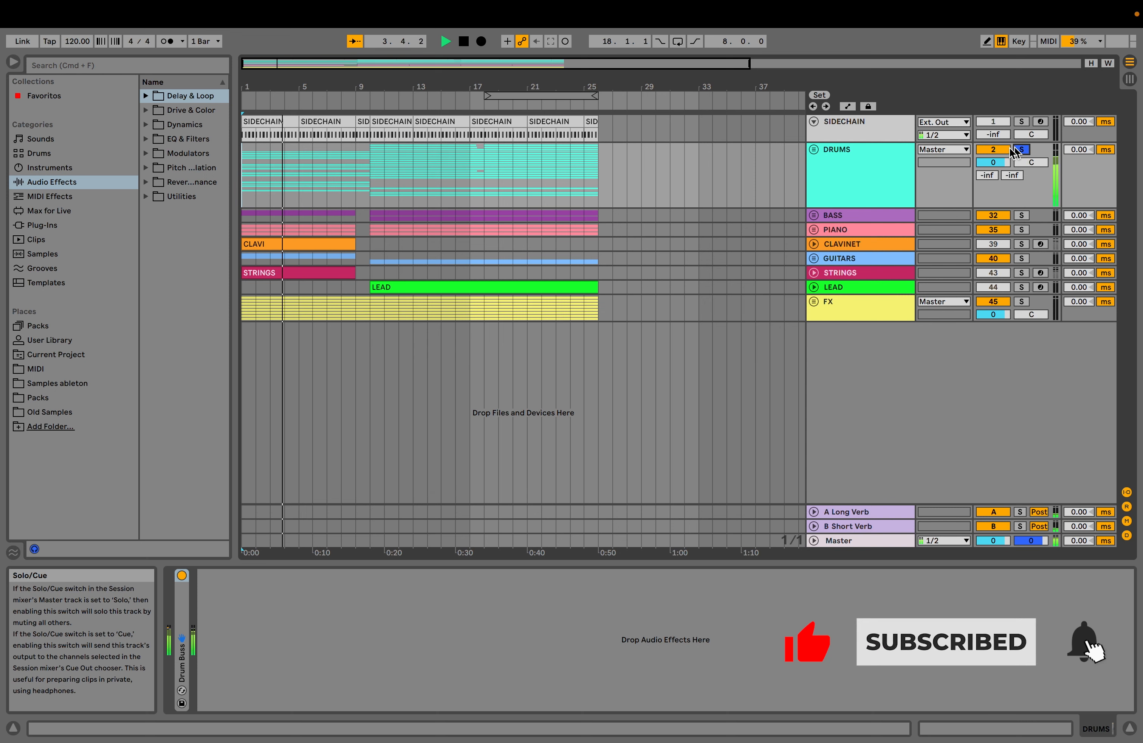
{"action": "left_click", "coordinate": [814, 149]}
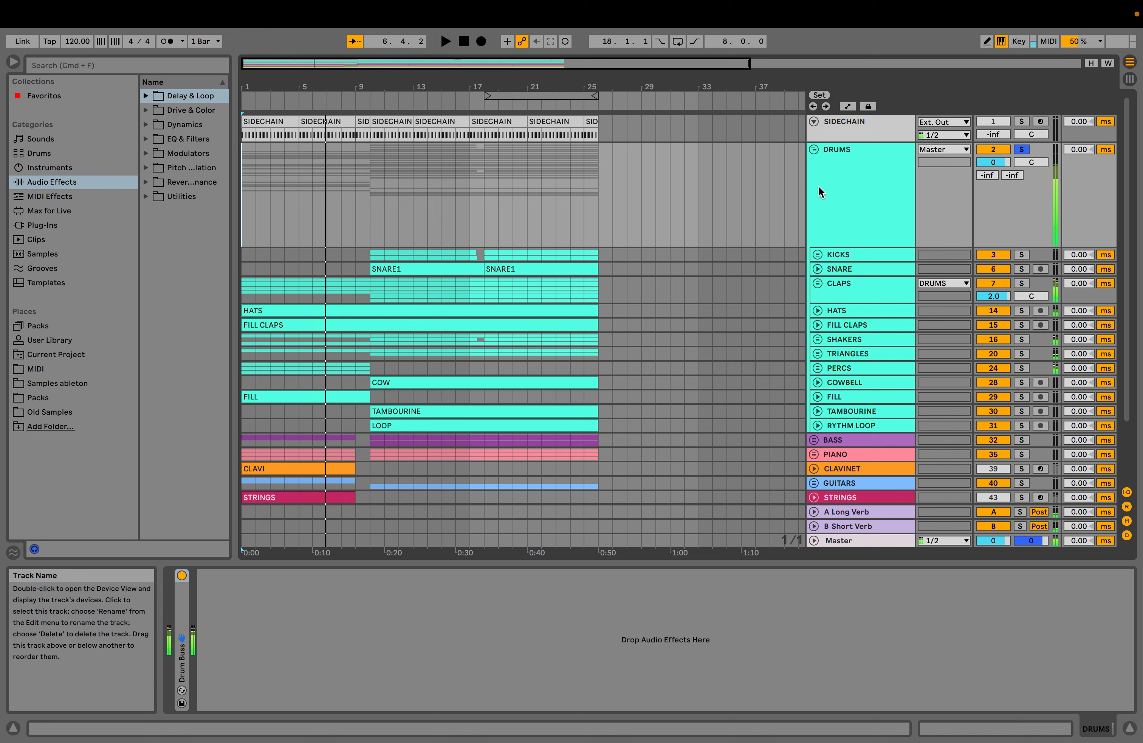
Play the soloed DRUMS group from bar 10.
{"action": "left_click", "coordinate": [373, 233]}
{"action": "key", "text": "space"}
{"action": "key", "text": "space"}
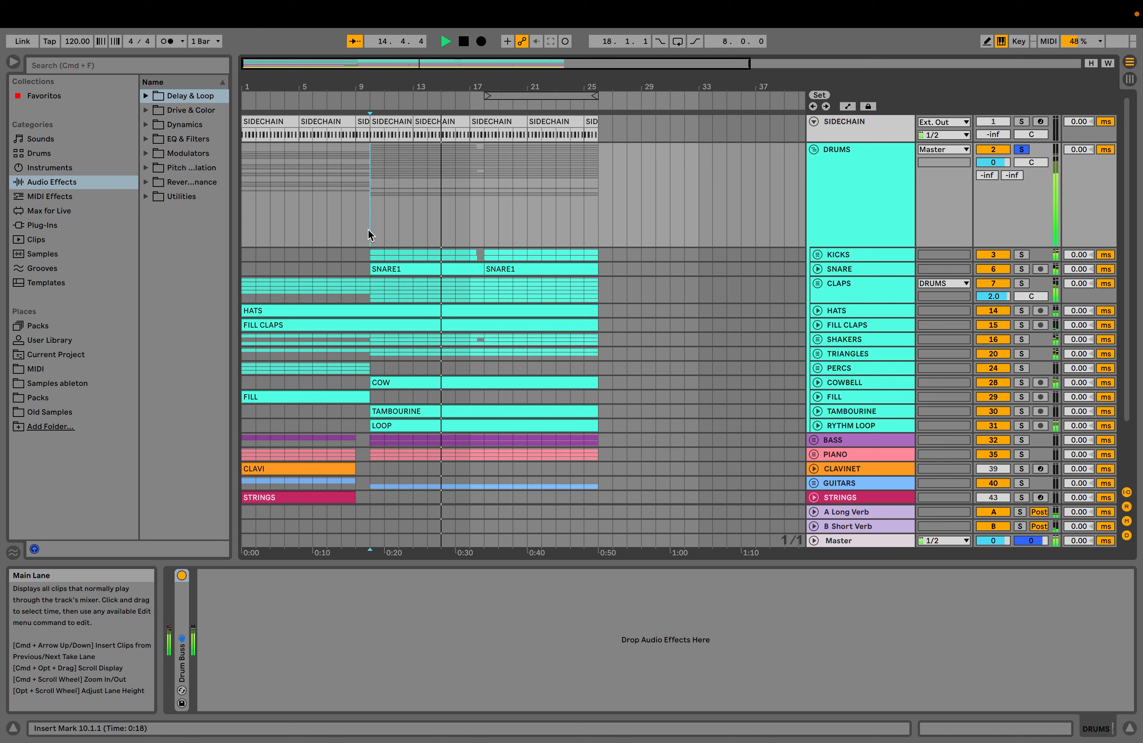
{"action": "key", "text": "space"}
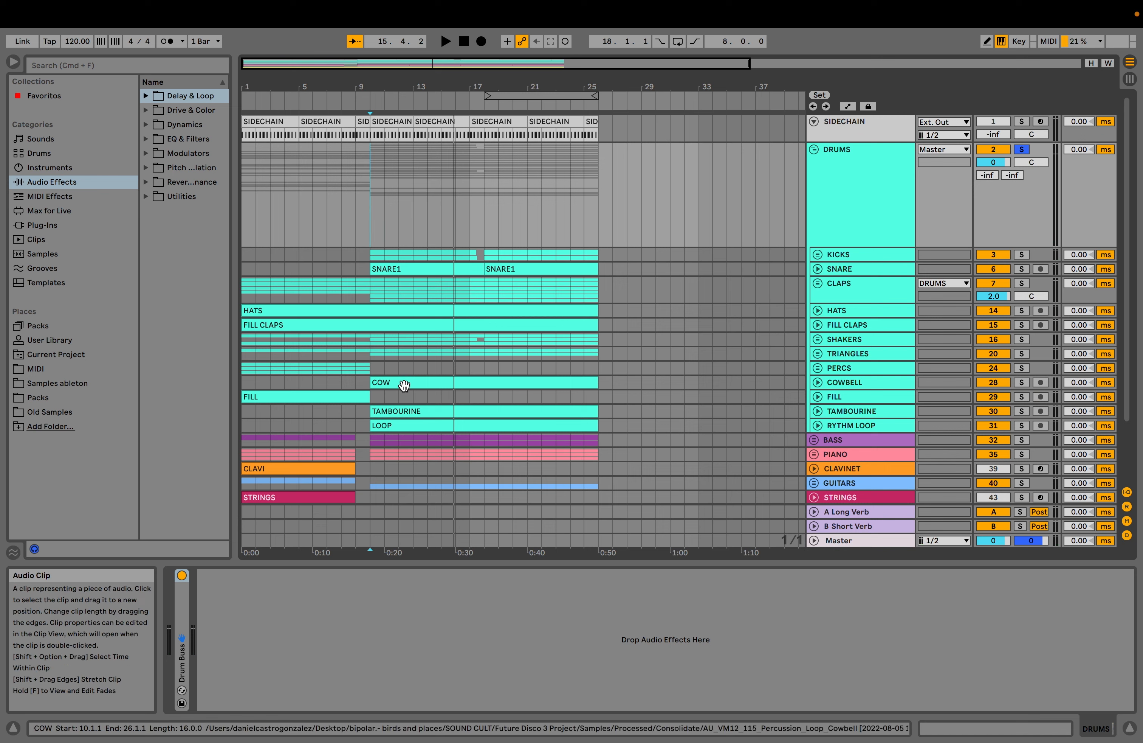
Expand and solo the CLAPS group, play it from bar 1, and examine its clap layers up close.
{"action": "left_click", "coordinate": [246, 423]}
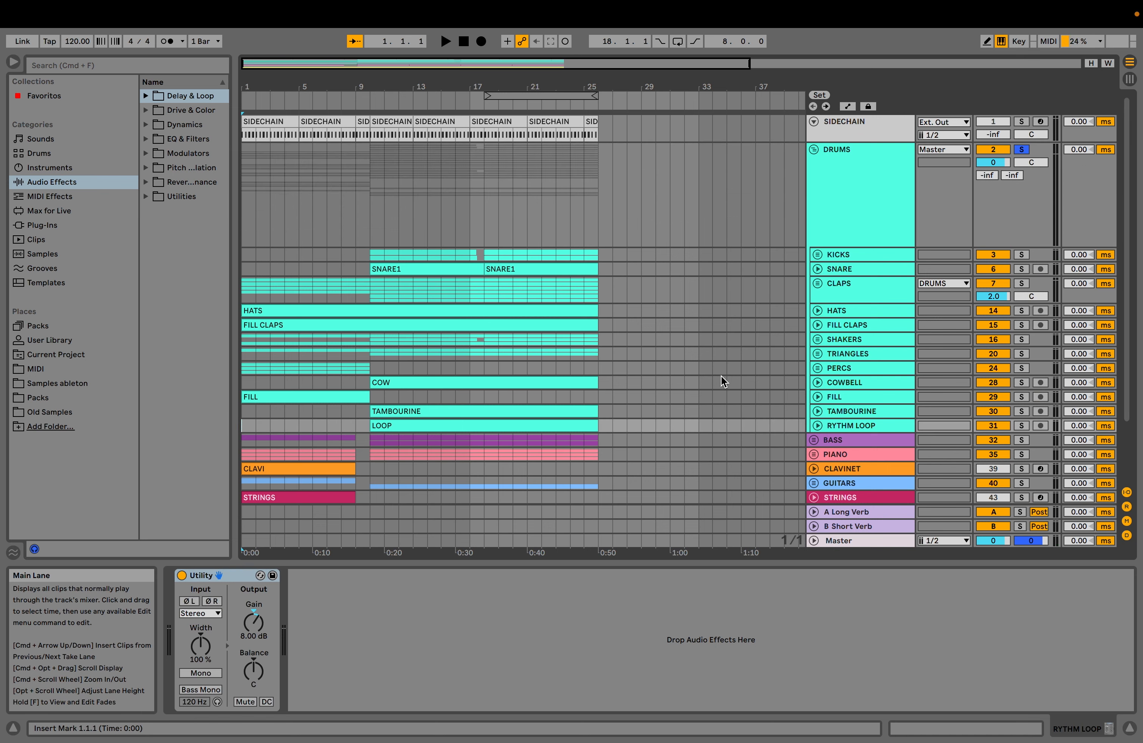
{"action": "left_click", "coordinate": [818, 283]}
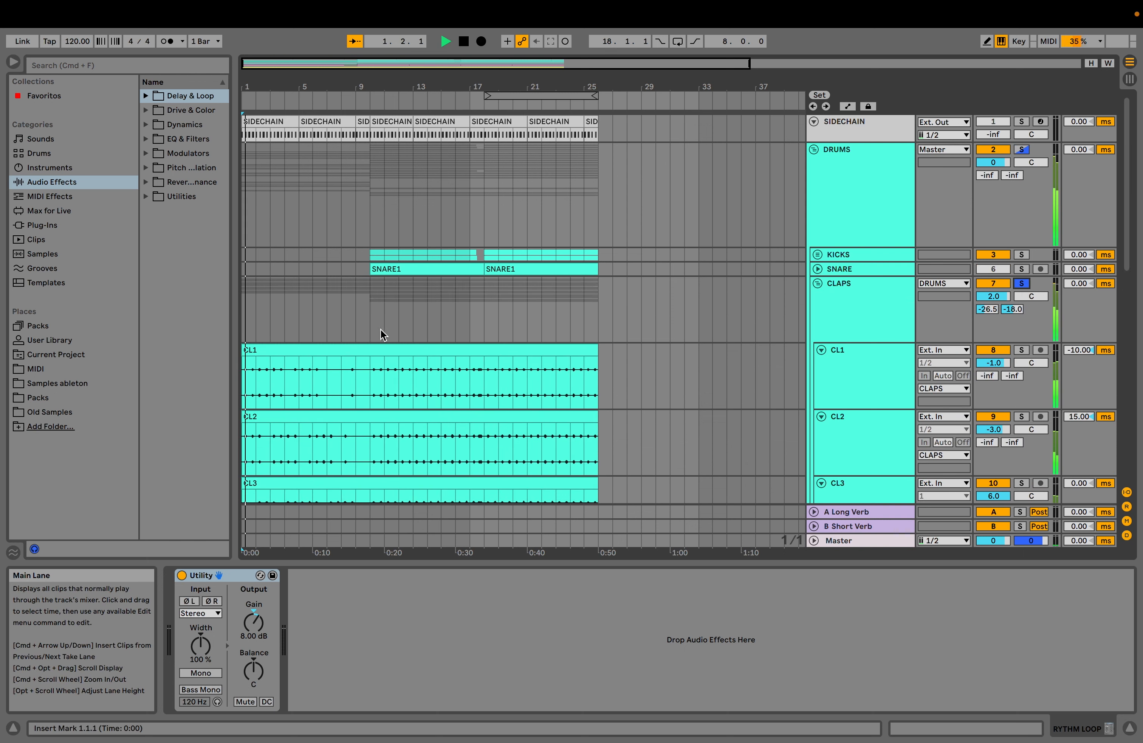
{"action": "left_click_drag", "start_coordinate": [255, 87], "coordinate": [255, 183]}
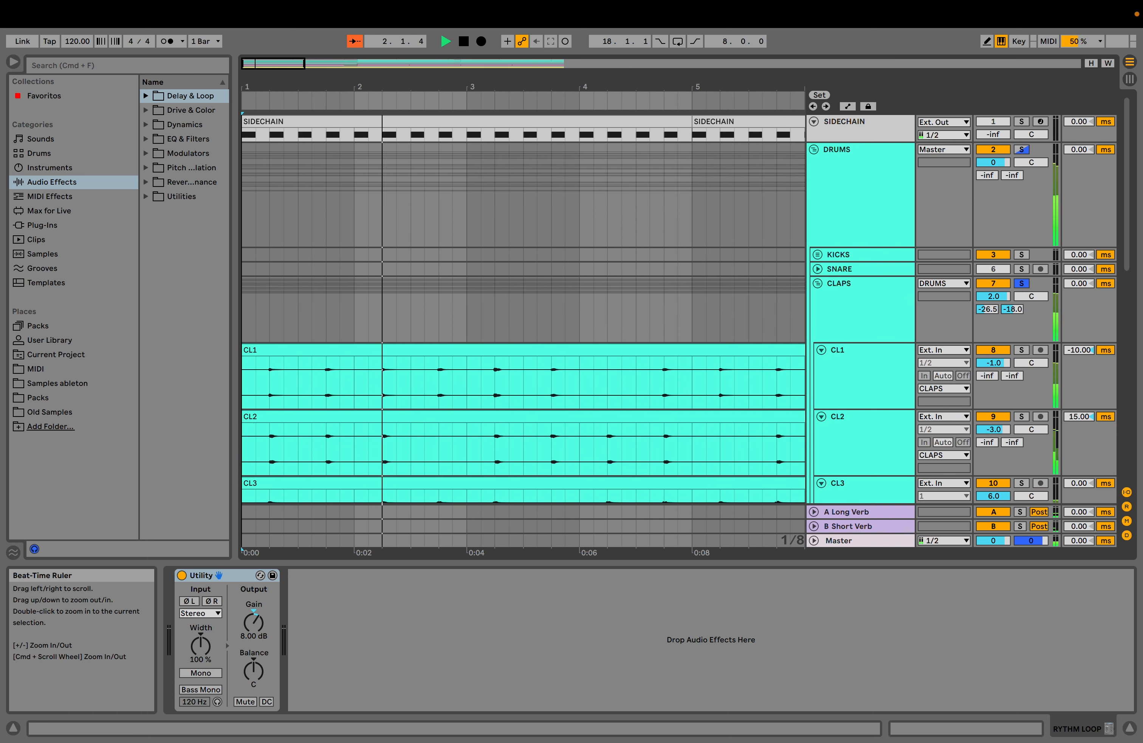
{"action": "key", "text": "space"}
{"action": "scroll", "coordinate": [523, 284], "scroll_direction": "down", "scroll_amount": 5}
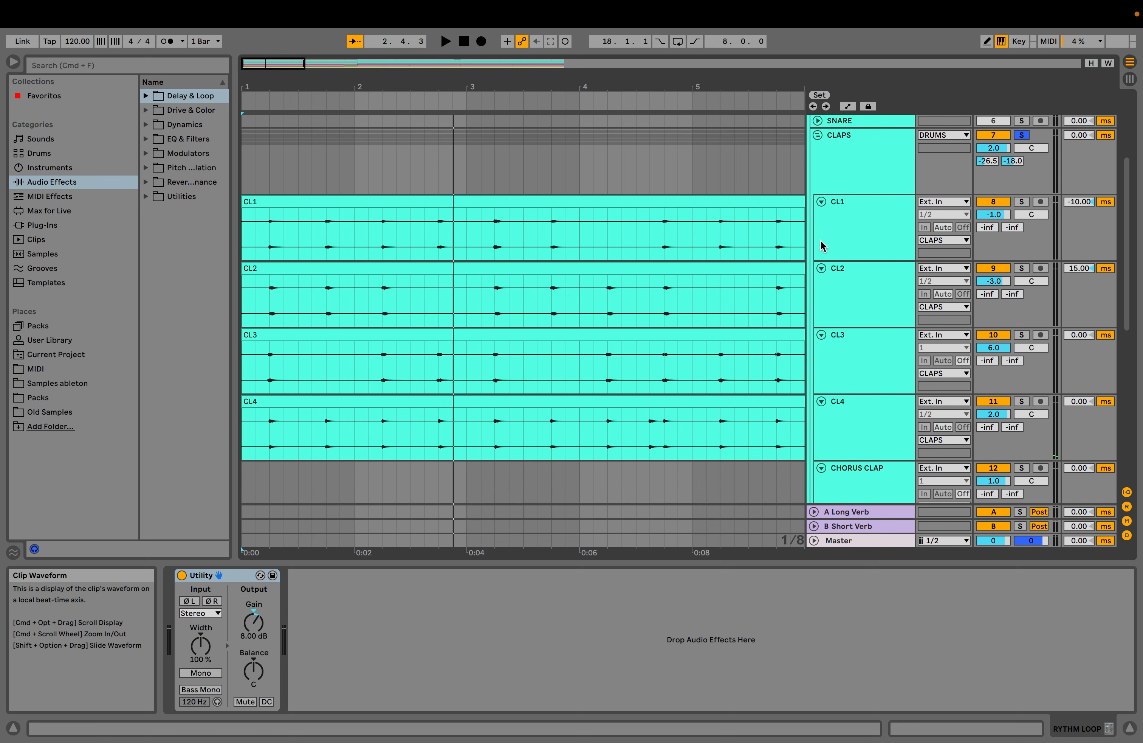
Finish auditioning the soloed CLAPS group with the CL1 track selected, stop playback, and collapse the group.
{"action": "left_click", "coordinate": [837, 240]}
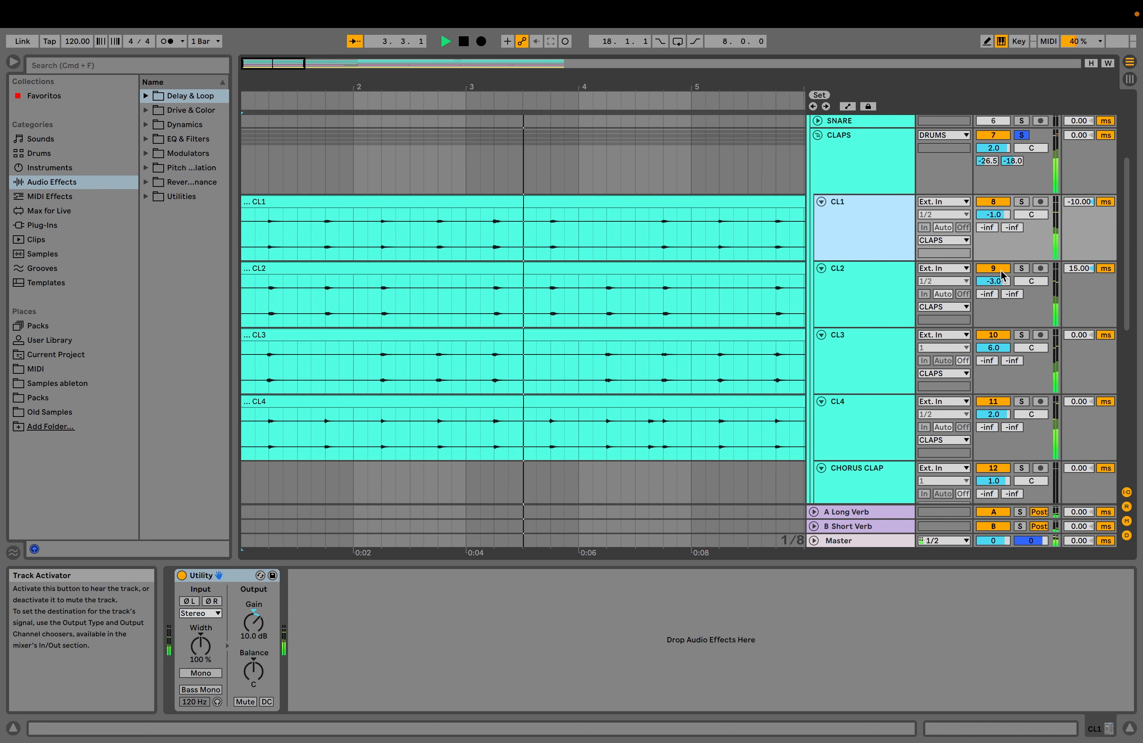
{"action": "key", "text": "space"}
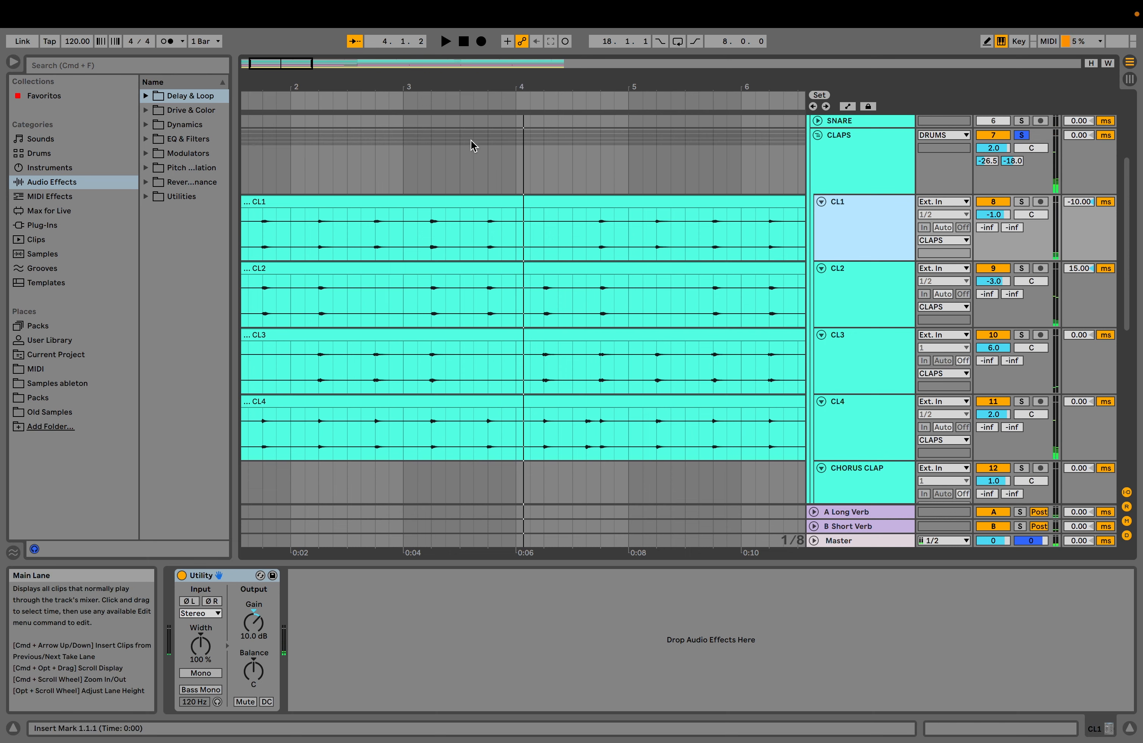
{"action": "left_click_drag", "start_coordinate": [452, 87], "coordinate": [333, 37]}
{"action": "left_click", "coordinate": [818, 135]}
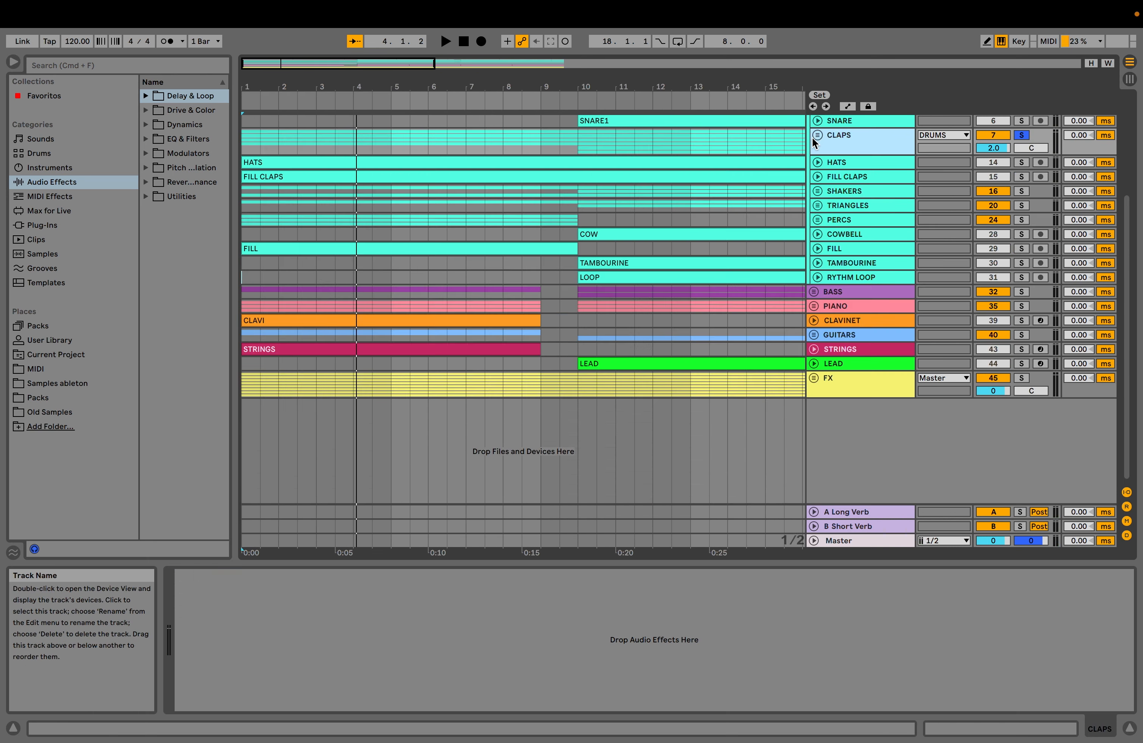
Unfold and solo the HATS track, play it from bar 1, and unsolo it.
{"action": "left_click", "coordinate": [818, 162]}
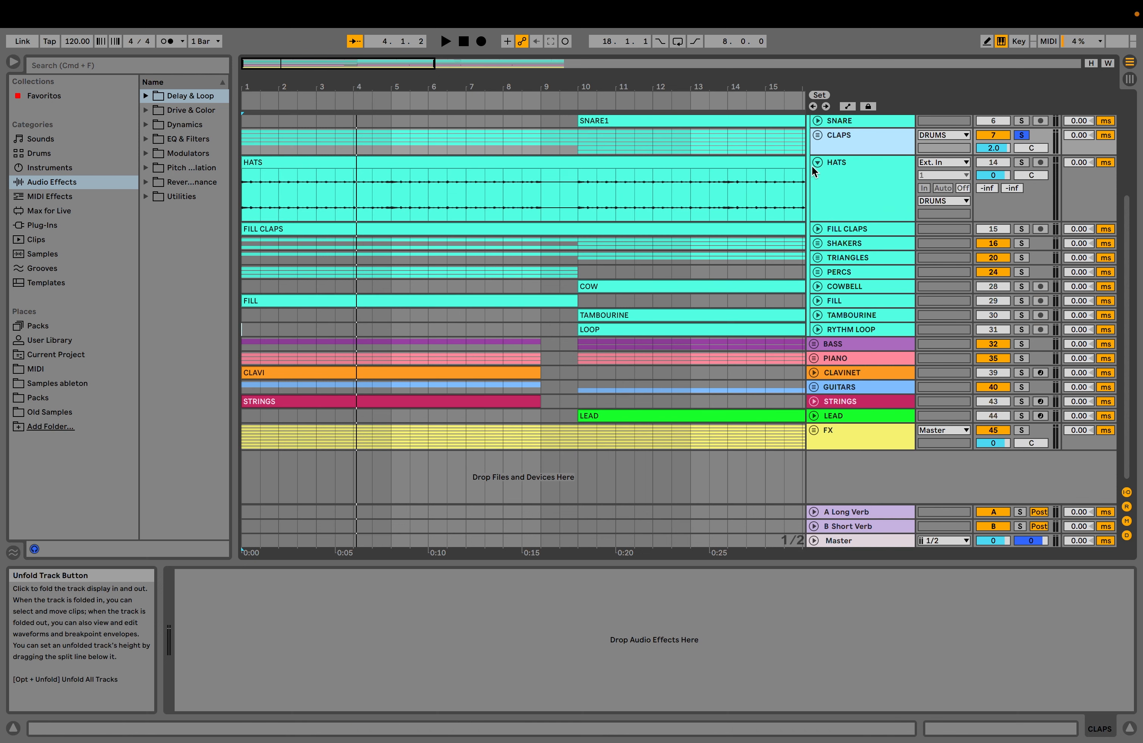
{"action": "left_click", "coordinate": [1021, 162]}
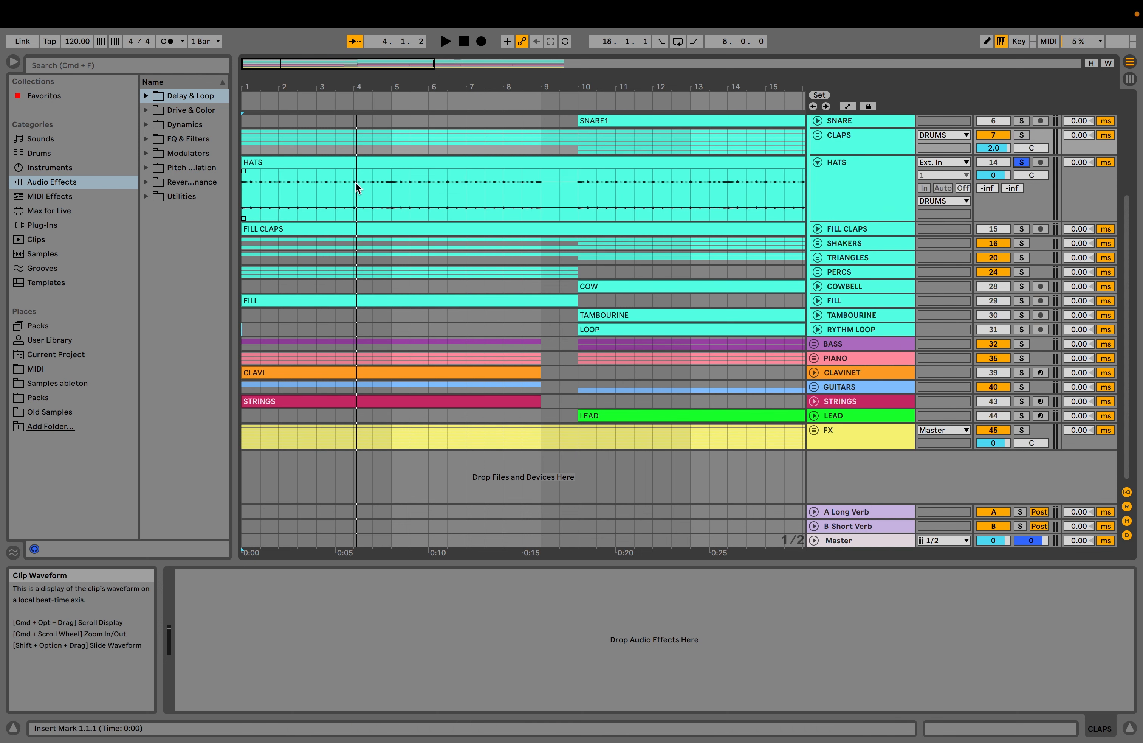
{"action": "left_click", "coordinate": [244, 196]}
{"action": "key", "text": "space"}
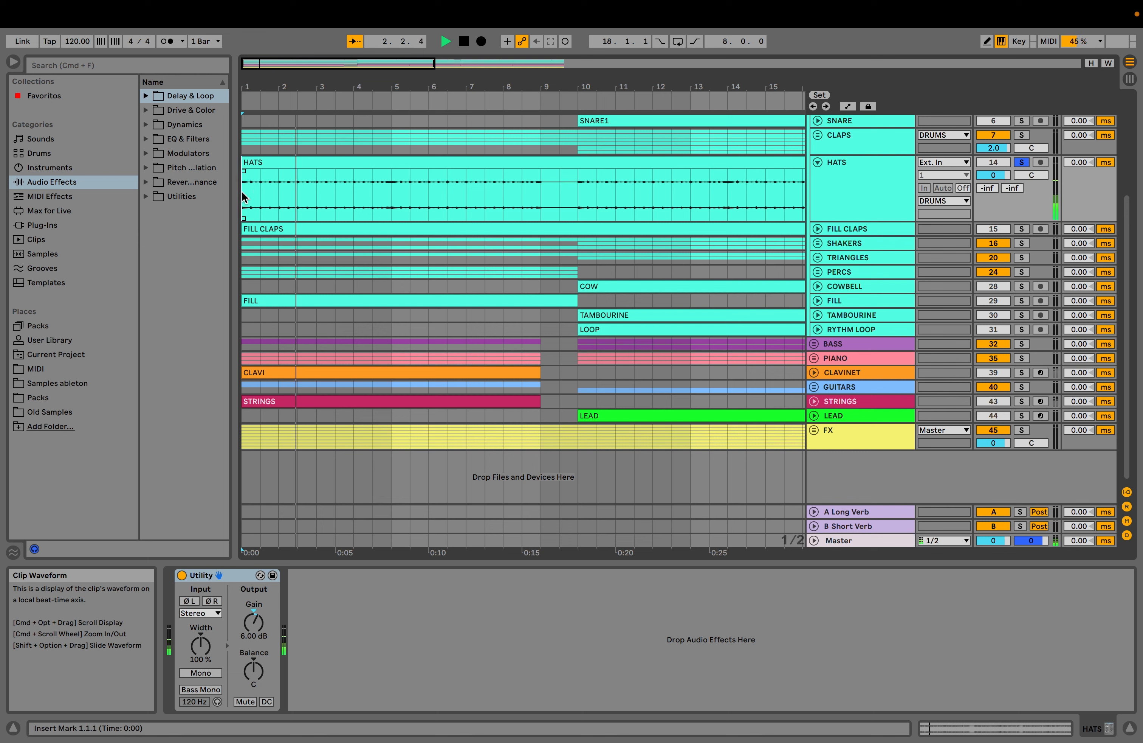
{"action": "left_click", "coordinate": [1025, 164]}
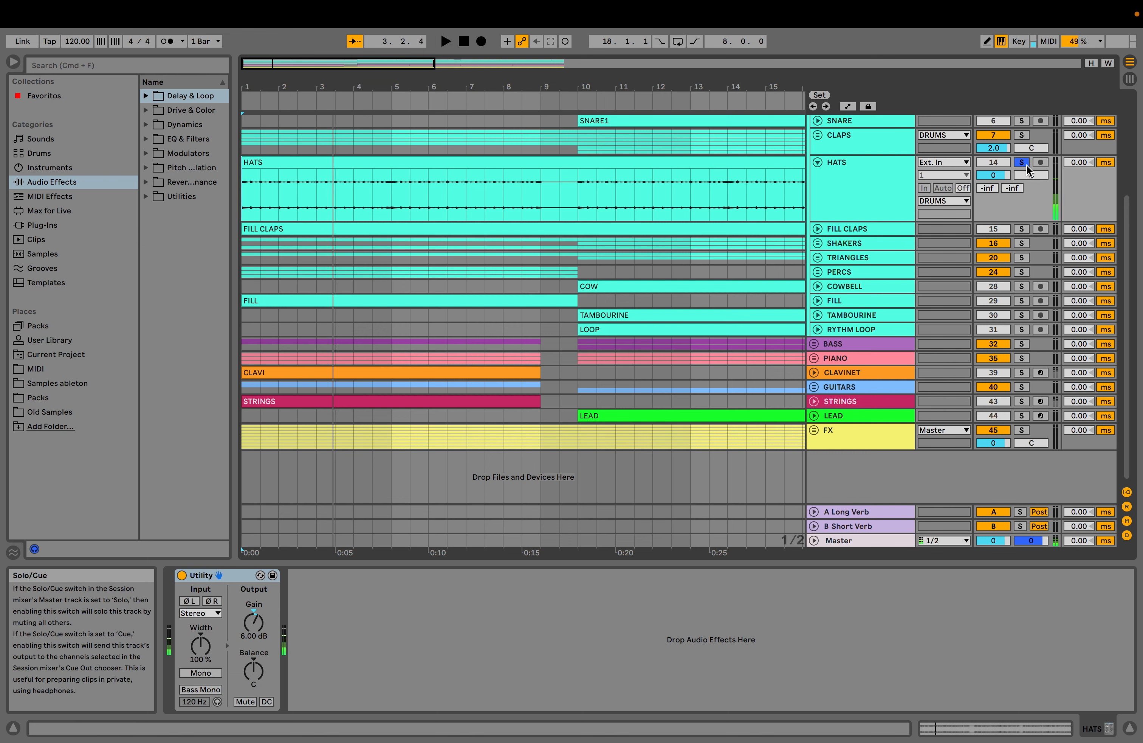
Unfold the FILL CLAPS track, solo it, and play its first fill from position 4.3.1.
{"action": "left_click", "coordinate": [818, 228]}
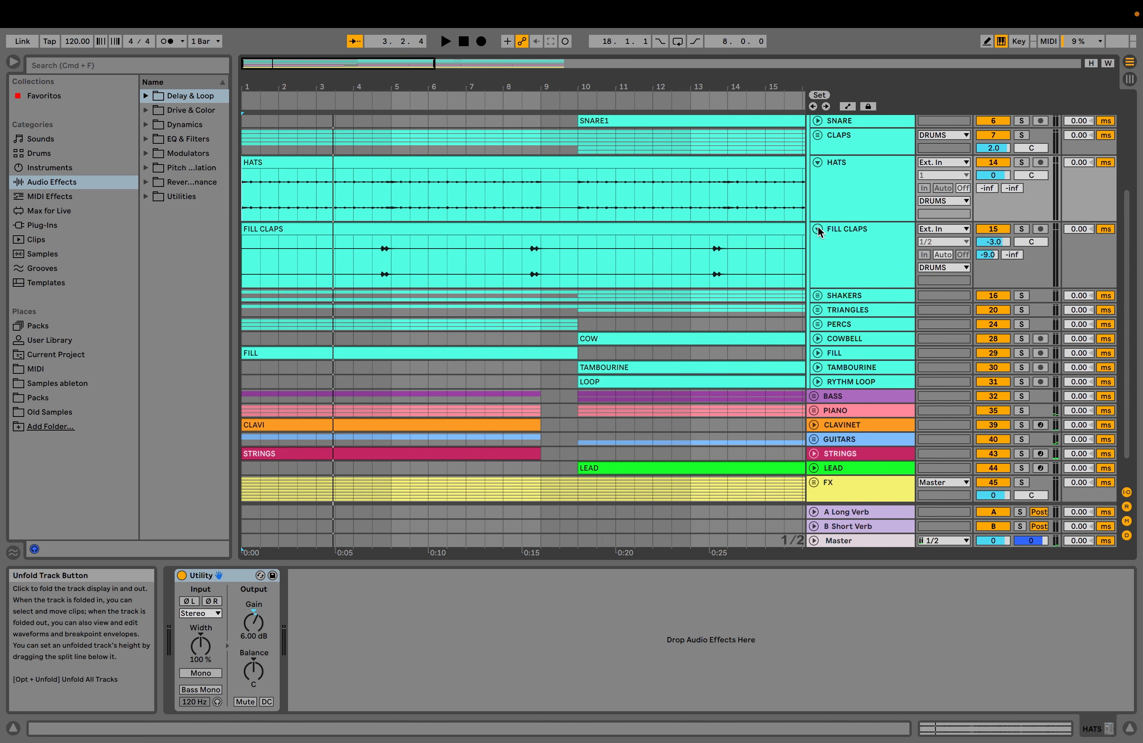
{"action": "left_click", "coordinate": [378, 265]}
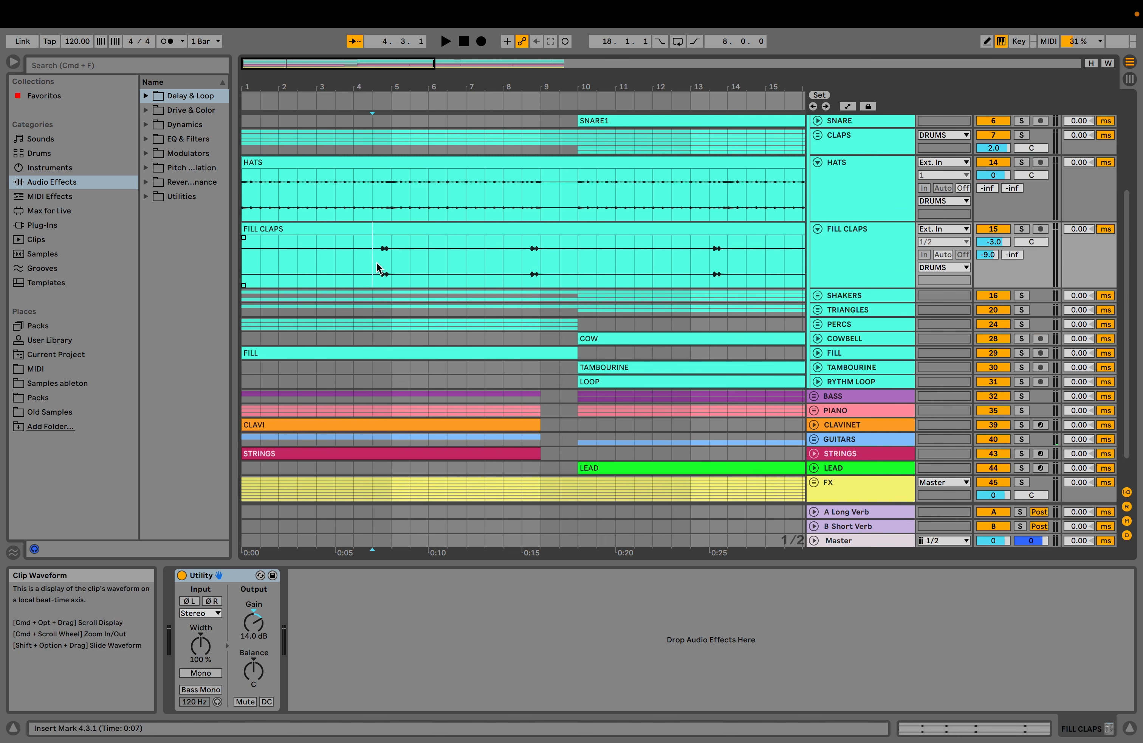
{"action": "left_click_drag", "start_coordinate": [384, 87], "coordinate": [391, 257]}
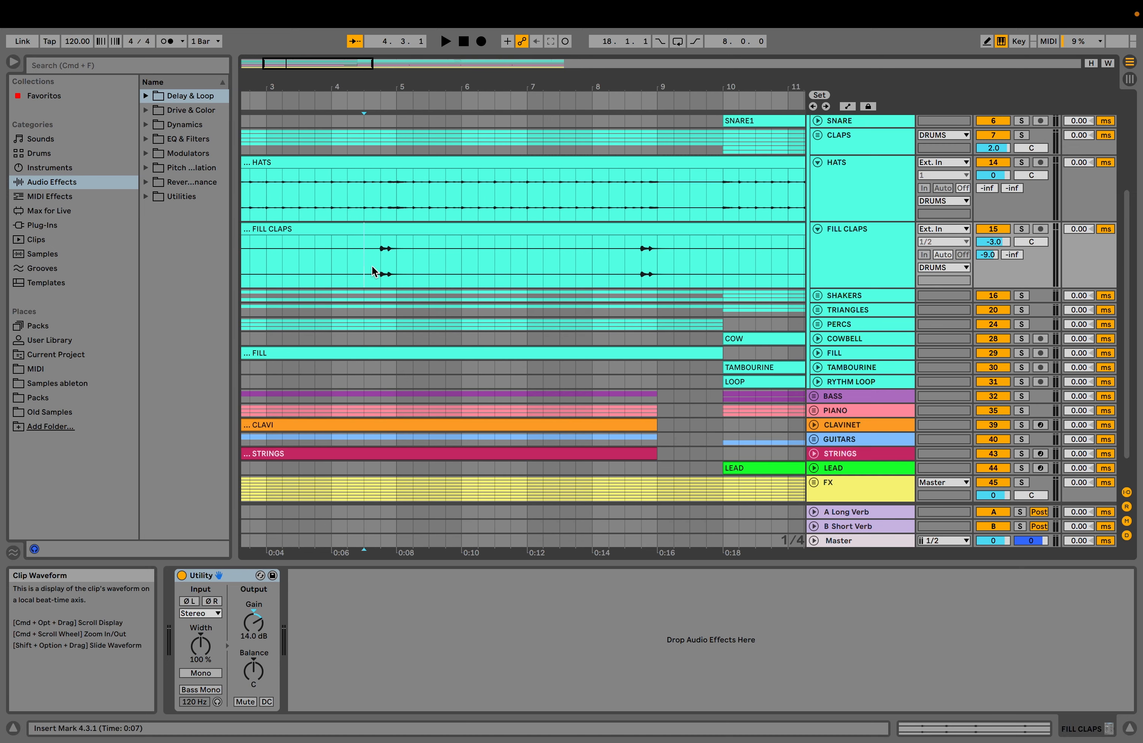
{"action": "left_click", "coordinate": [1022, 229]}
{"action": "key", "text": "space"}
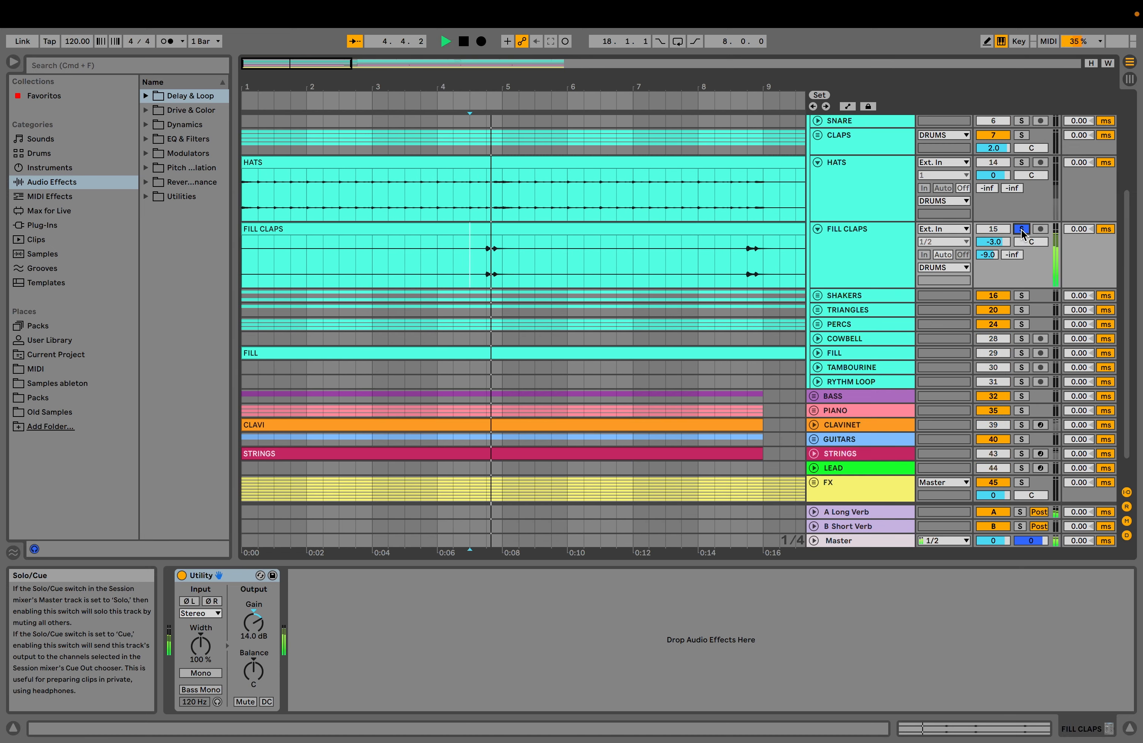
{"action": "key", "text": "space"}
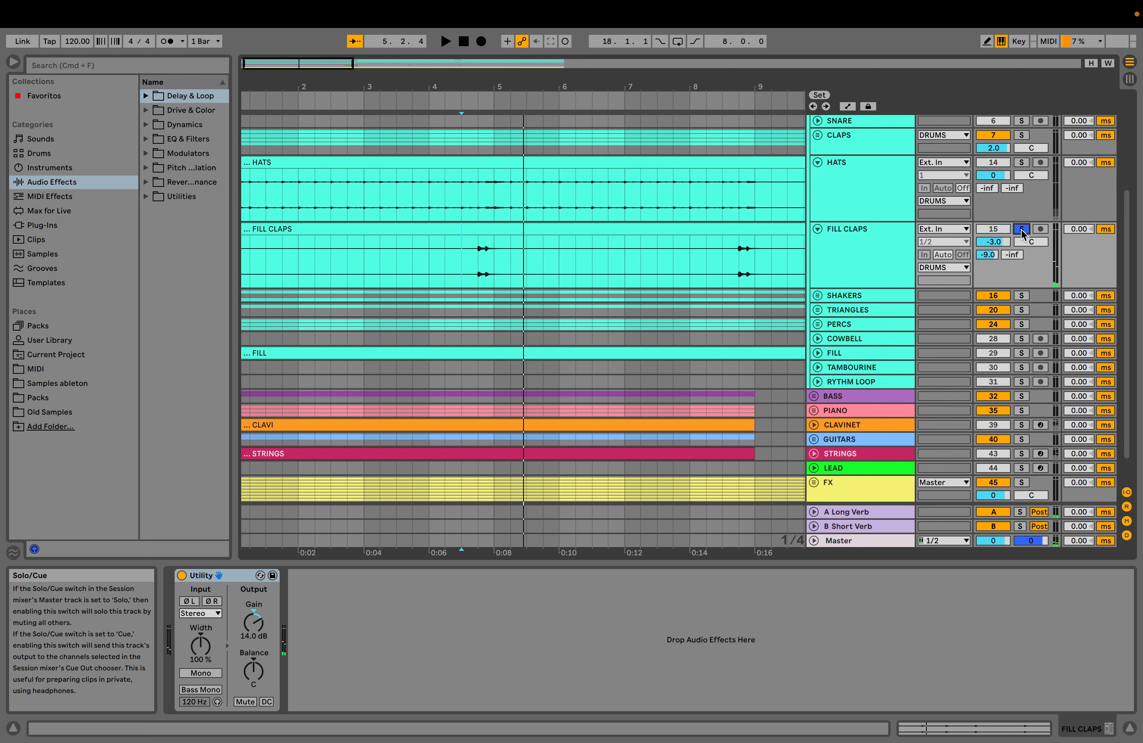
Clear the solo on the DRUMS group and FILL CLAPS, and play the fill within the full mix.
{"action": "scroll", "coordinate": [1027, 212], "scroll_direction": "up", "scroll_amount": 5}
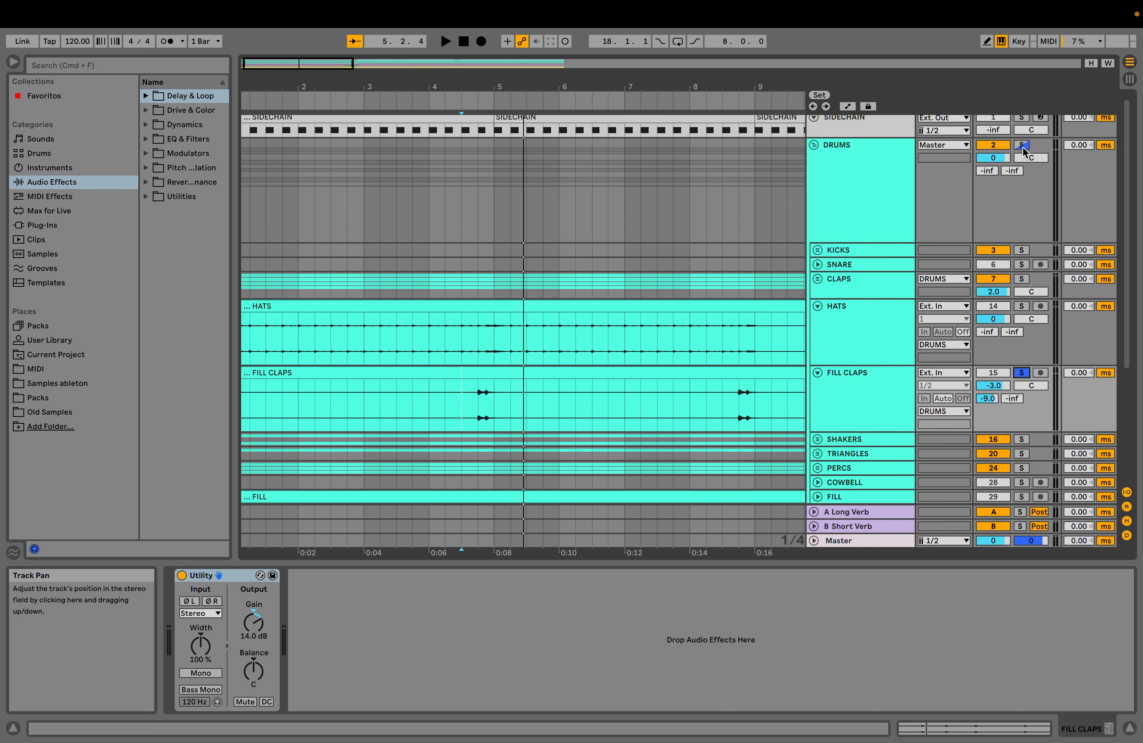
{"action": "left_click", "coordinate": [1022, 144]}
{"action": "key", "text": "space"}
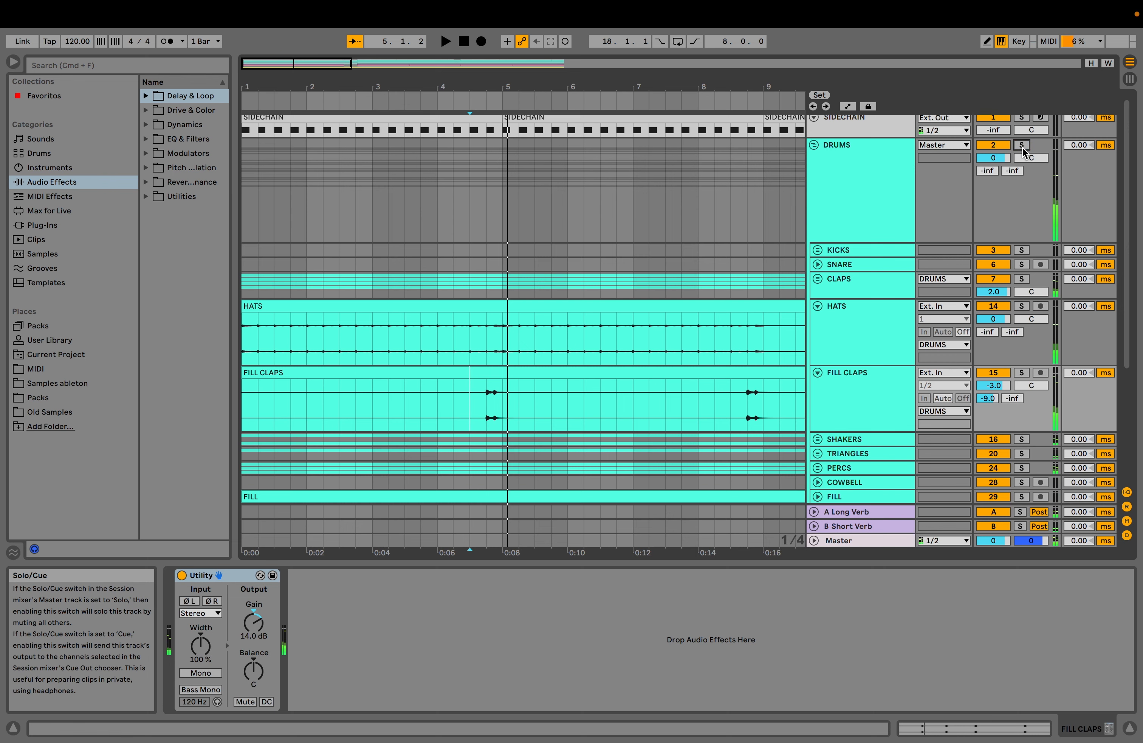
Expand the SHAKERS group, solo shaker track 1, and play it from bar 1.
{"action": "scroll", "coordinate": [1024, 154], "scroll_direction": "down", "scroll_amount": 5}
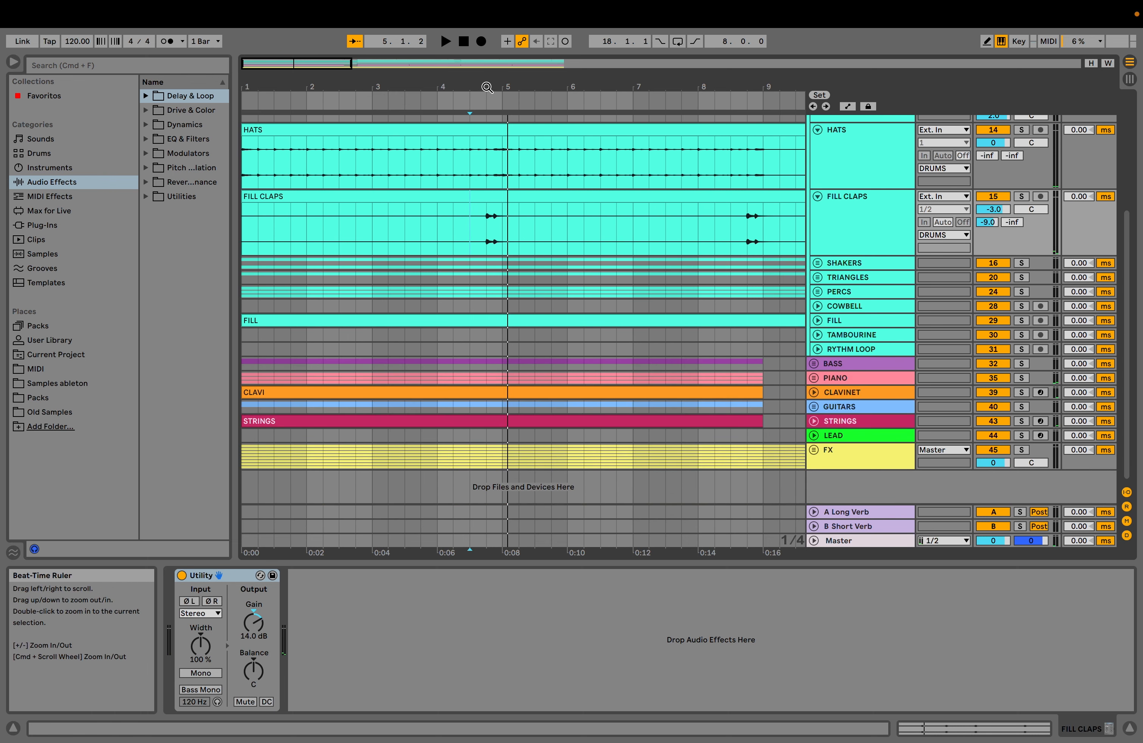
{"action": "left_click_drag", "start_coordinate": [487, 88], "coordinate": [485, 67]}
{"action": "left_click", "coordinate": [818, 263]}
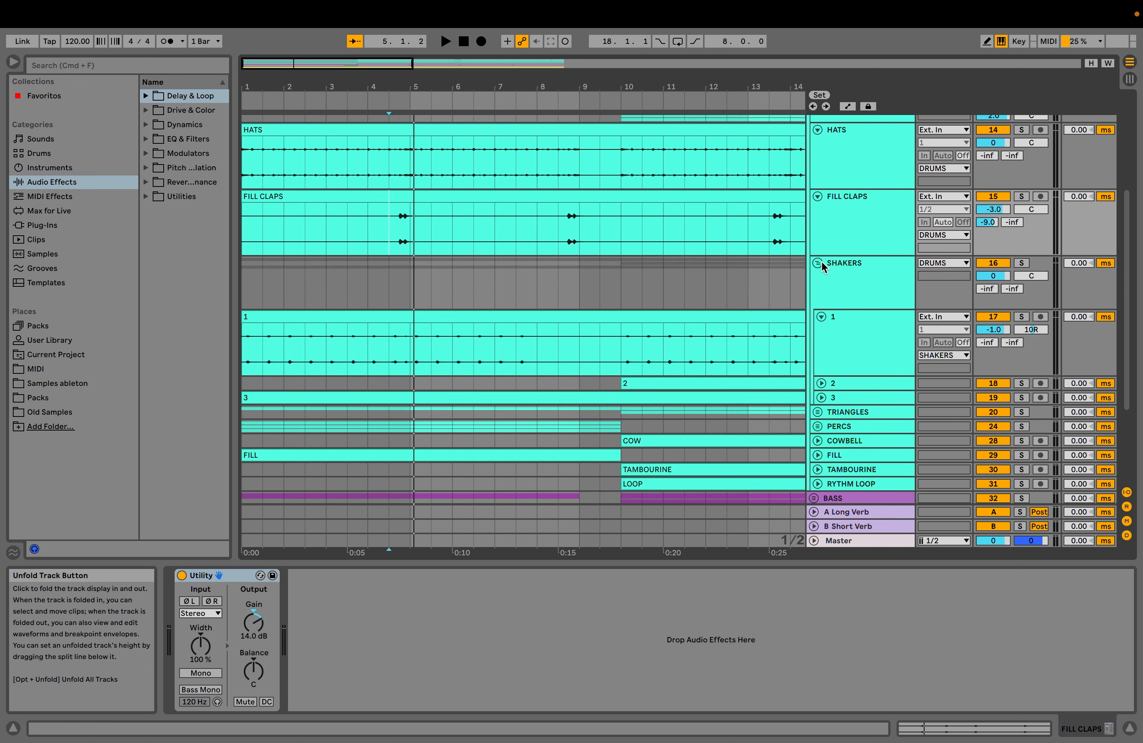
{"action": "left_click", "coordinate": [247, 352]}
{"action": "left_click", "coordinate": [1024, 317]}
{"action": "key", "text": "space"}
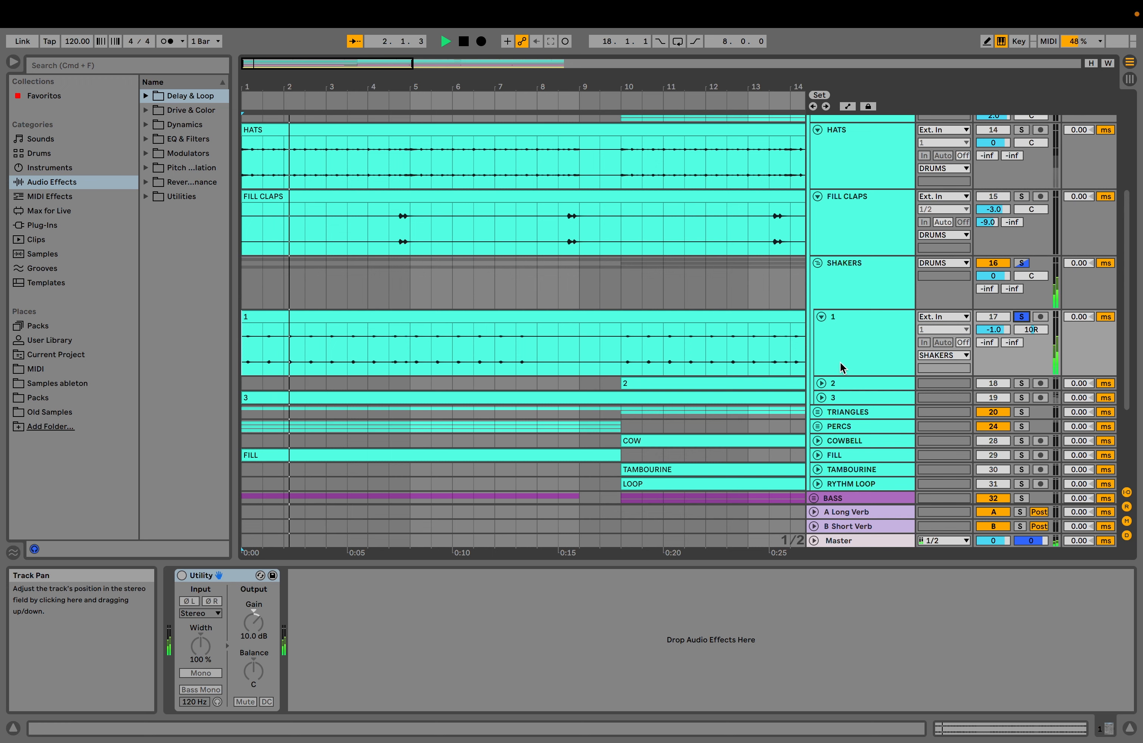
Unfold shaker track 2, solo it together with shaker track 1, and play both from bar 10.
{"action": "left_click", "coordinate": [820, 383]}
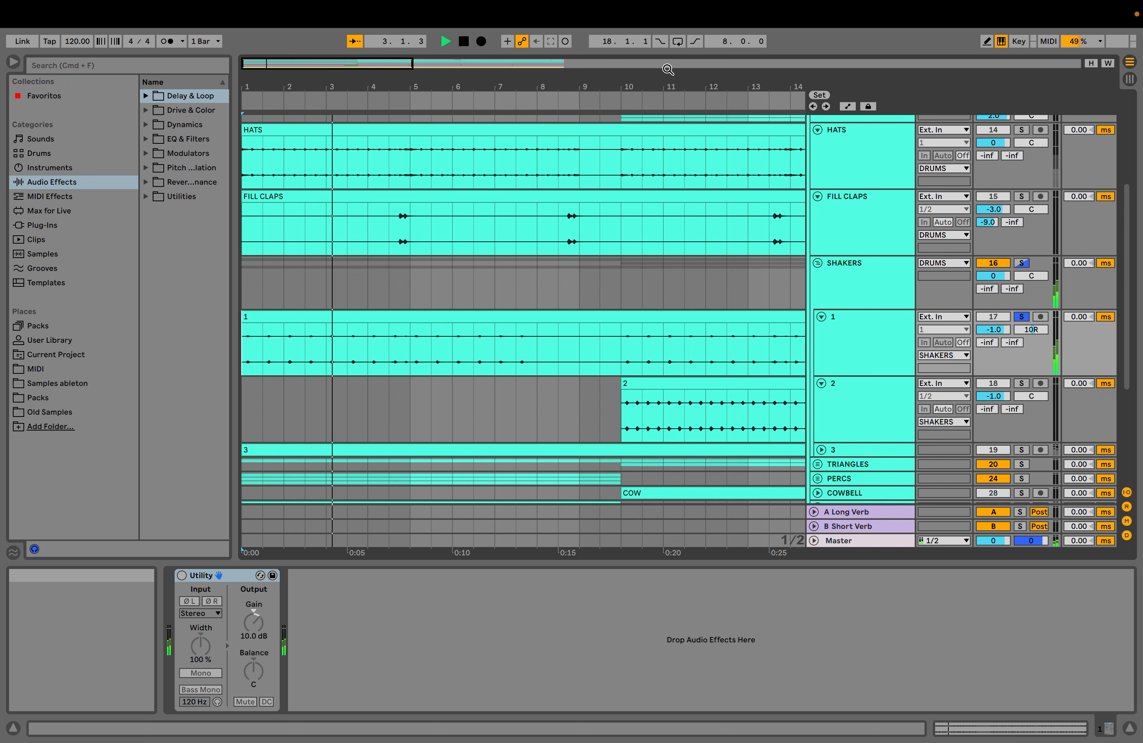
{"action": "left_click_drag", "start_coordinate": [668, 87], "coordinate": [523, 78]}
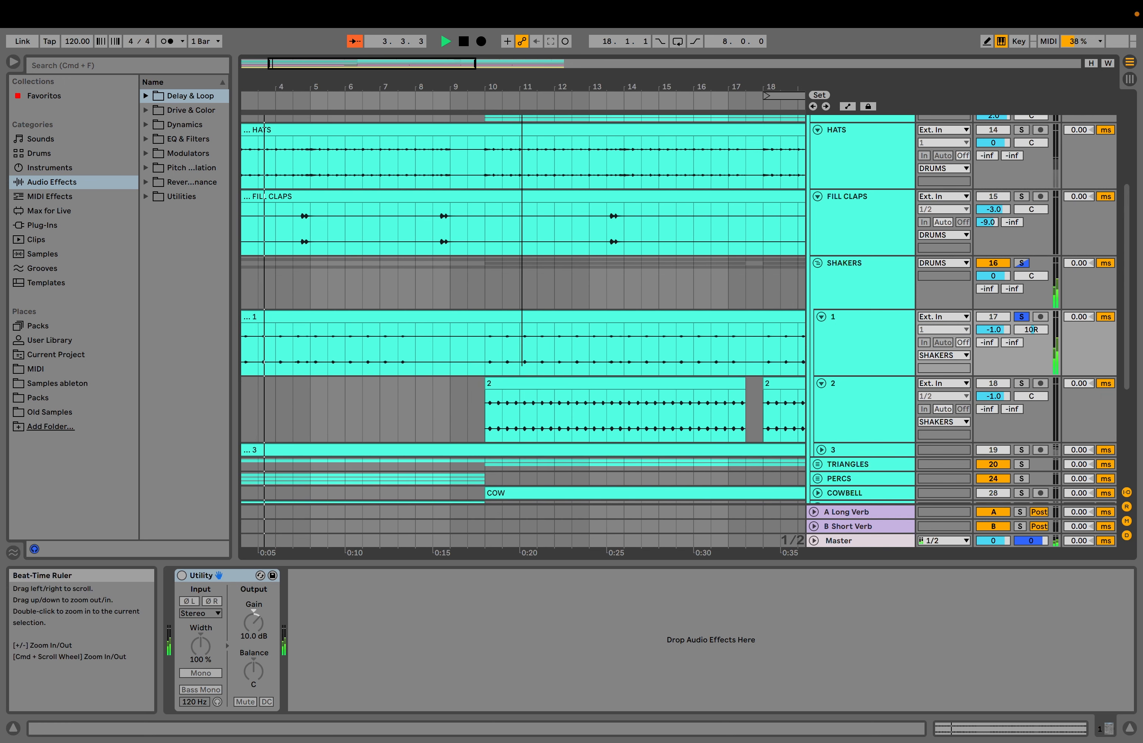
{"action": "key", "text": "space"}
{"action": "left_click", "coordinate": [490, 398]}
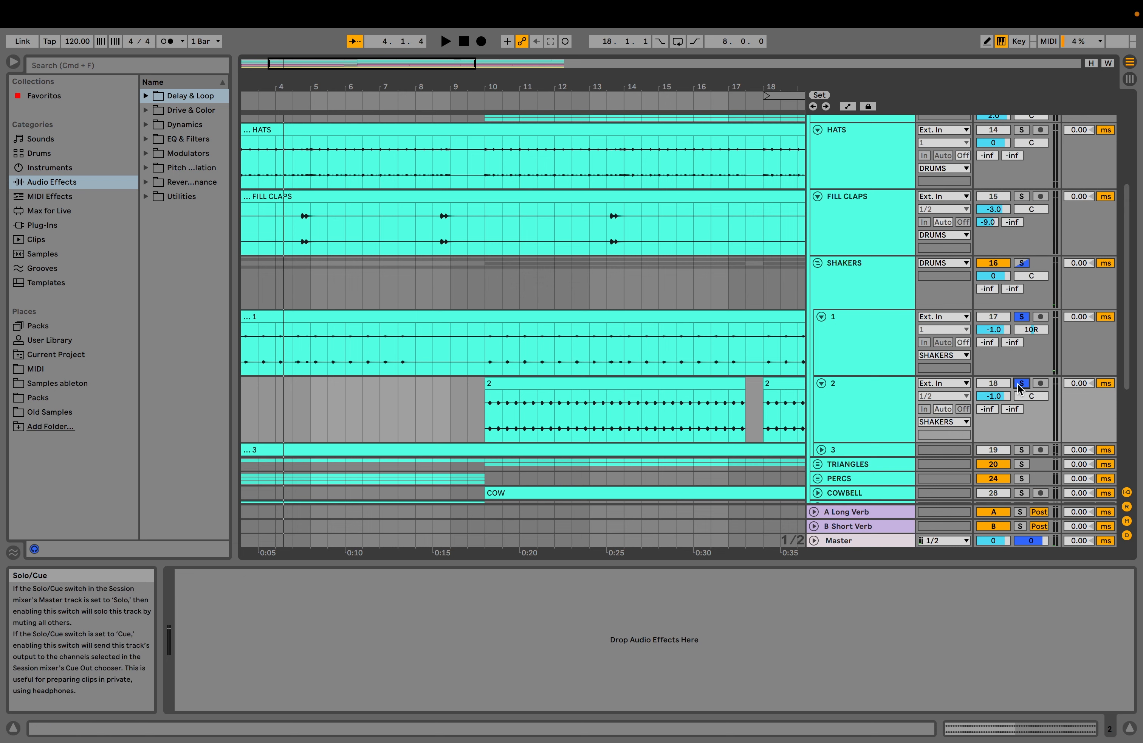
{"action": "left_click", "coordinate": [553, 292]}
{"action": "key", "text": "space"}
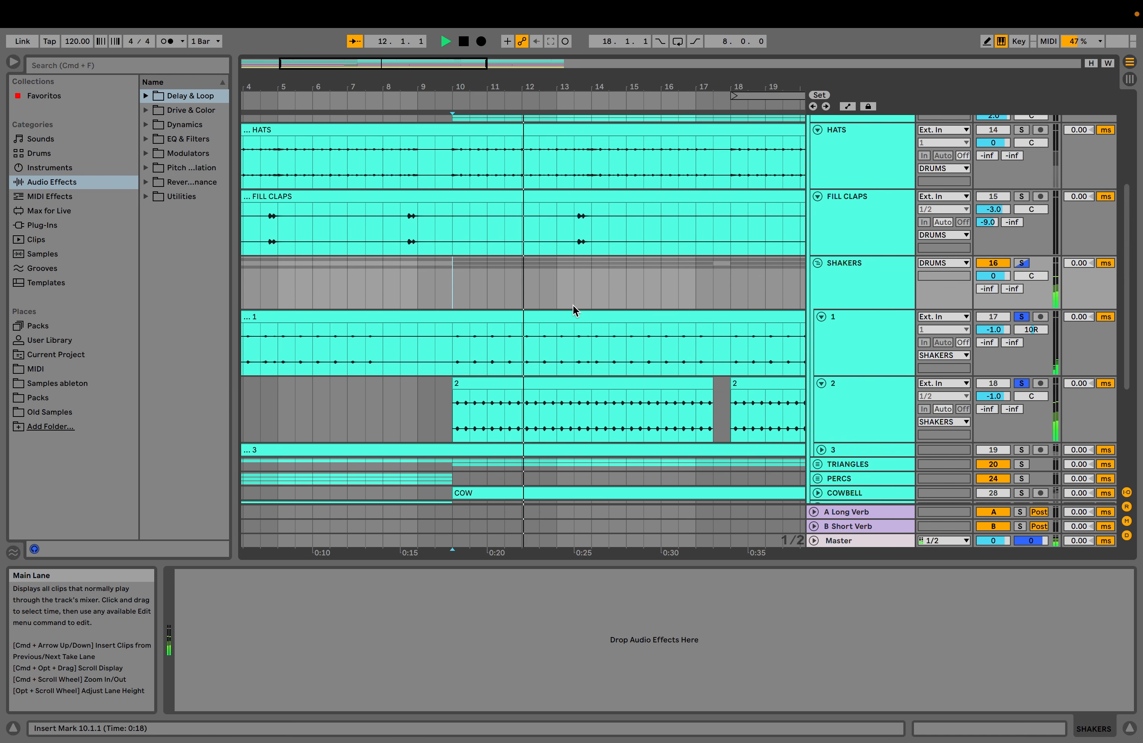
{"action": "key", "text": "space"}
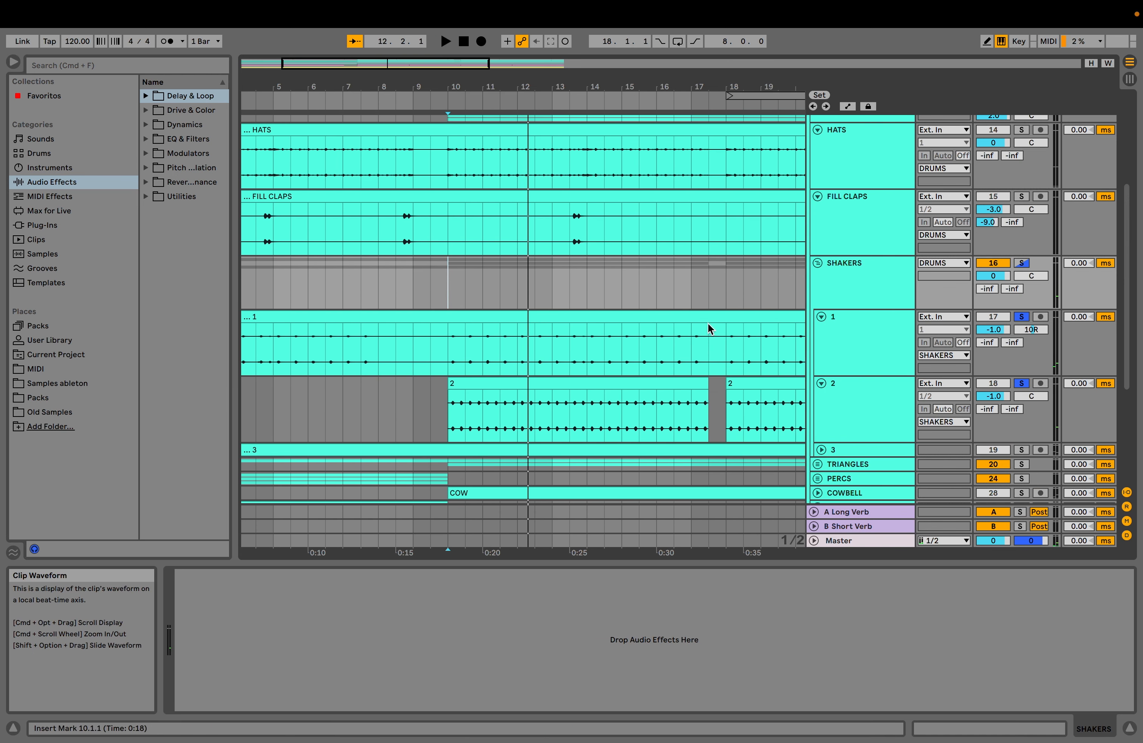
Unsolo the shaker tracks, collapse the SHAKERS group, and expand the TRIANGLES group.
{"action": "left_click", "coordinate": [1022, 316]}
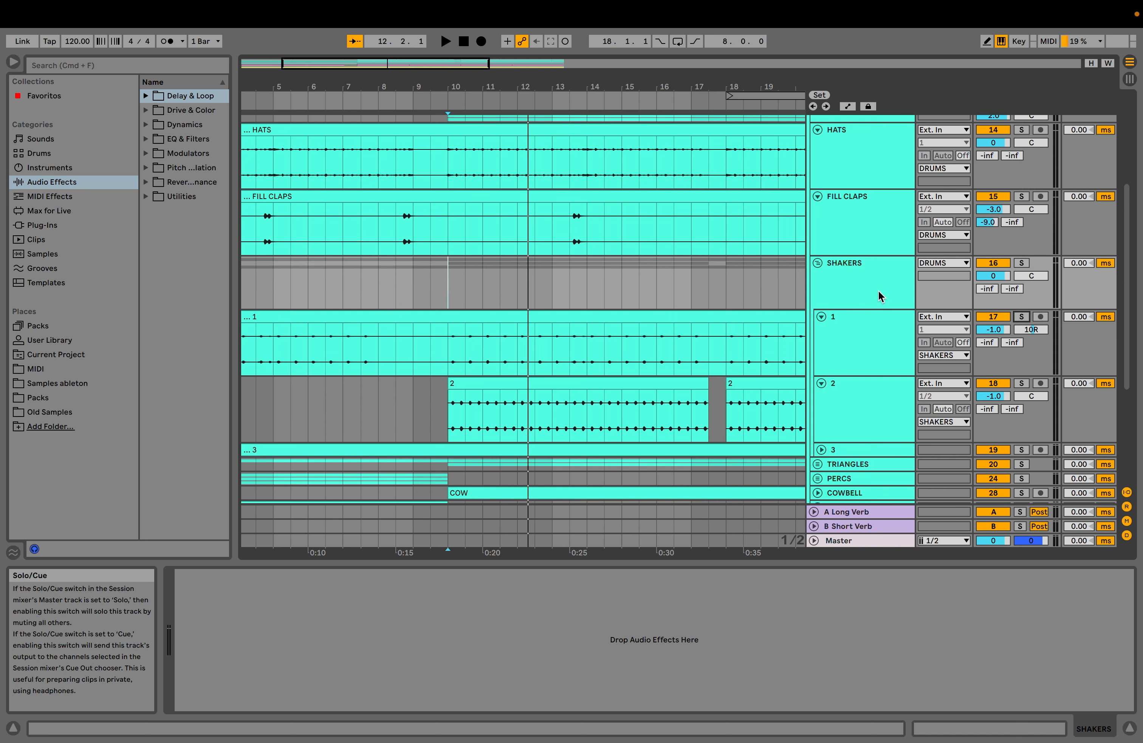
{"action": "left_click", "coordinate": [818, 263]}
{"action": "left_click", "coordinate": [818, 277]}
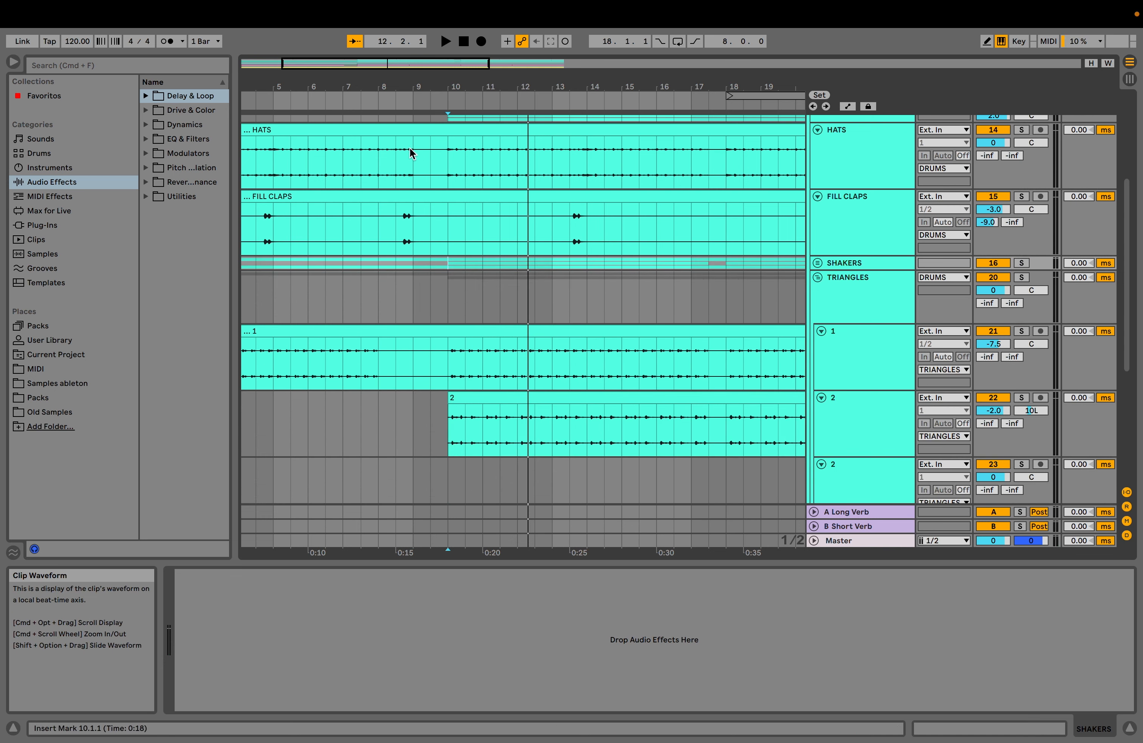
{"action": "left_click_drag", "start_coordinate": [379, 87], "coordinate": [496, 78]}
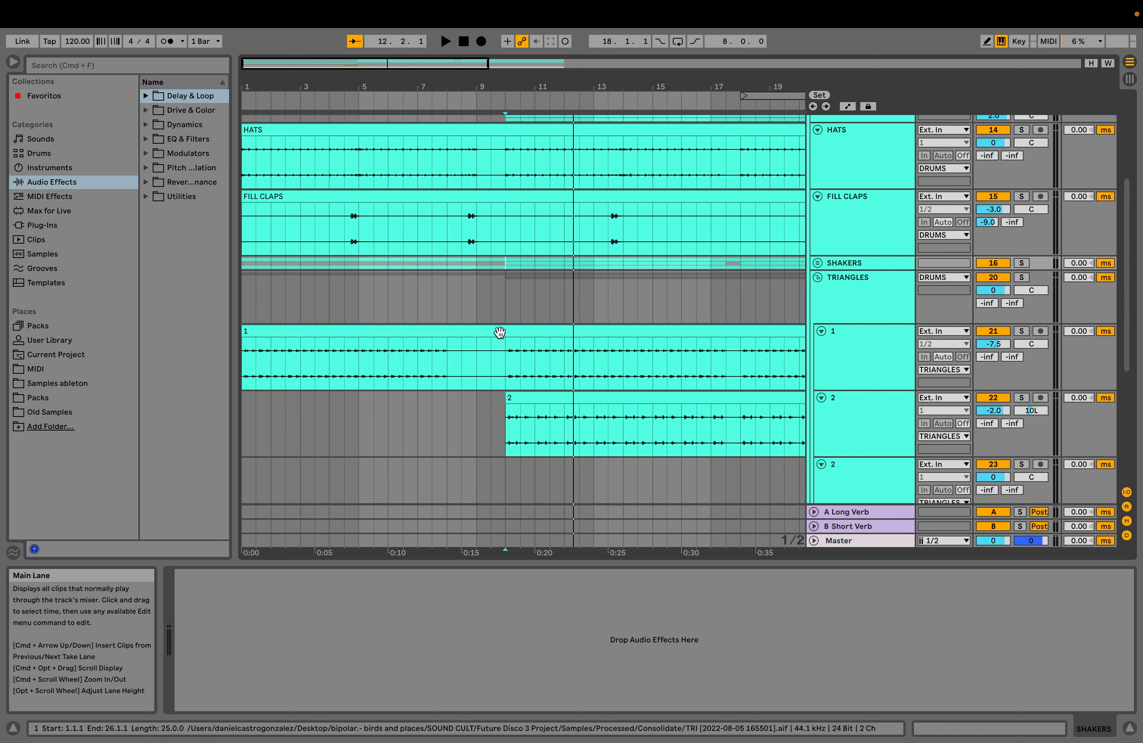
Solo the TRIANGLES group and play it from bar 10.
{"action": "left_click", "coordinate": [505, 352]}
{"action": "left_click", "coordinate": [1022, 278]}
{"action": "key", "text": "space"}
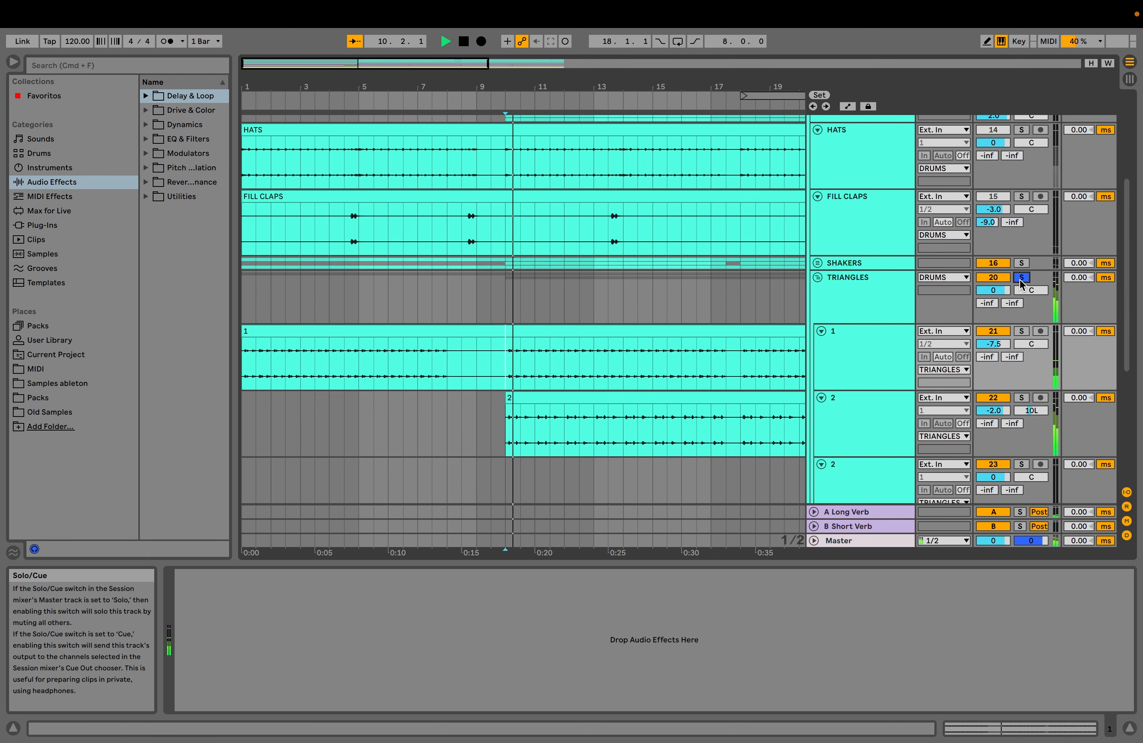
Audition triangle track 1 and the first triangle track 2 individually in solo from bar 10.
{"action": "left_click", "coordinate": [1023, 331]}
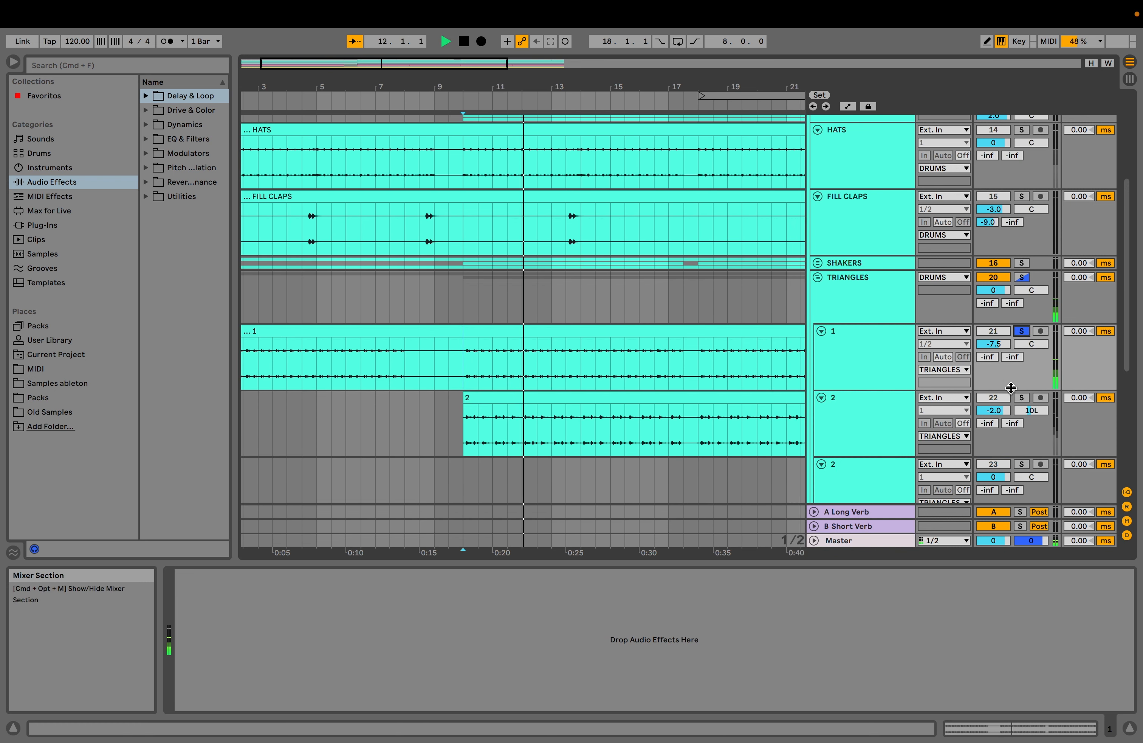
{"action": "key", "text": "space"}
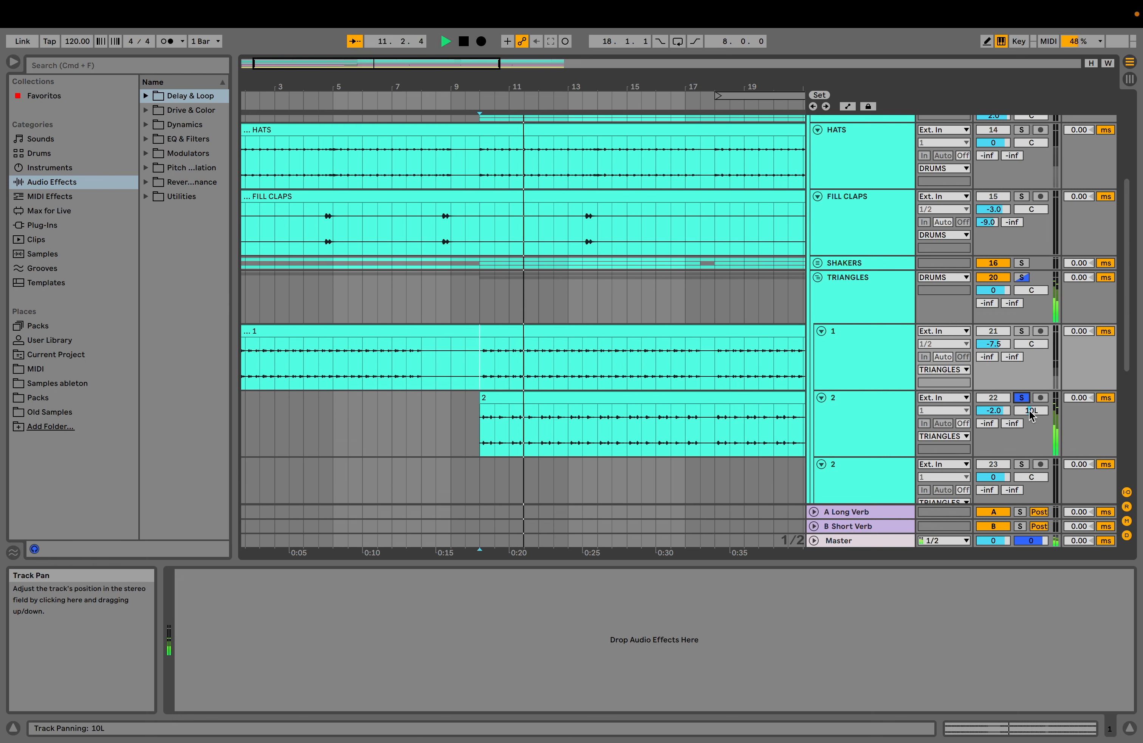
{"action": "key", "text": "space"}
Expand and solo the PERCS group, and play its three percussion layers from bar 1.
{"action": "scroll", "coordinate": [695, 390], "scroll_direction": "down", "scroll_amount": 10}
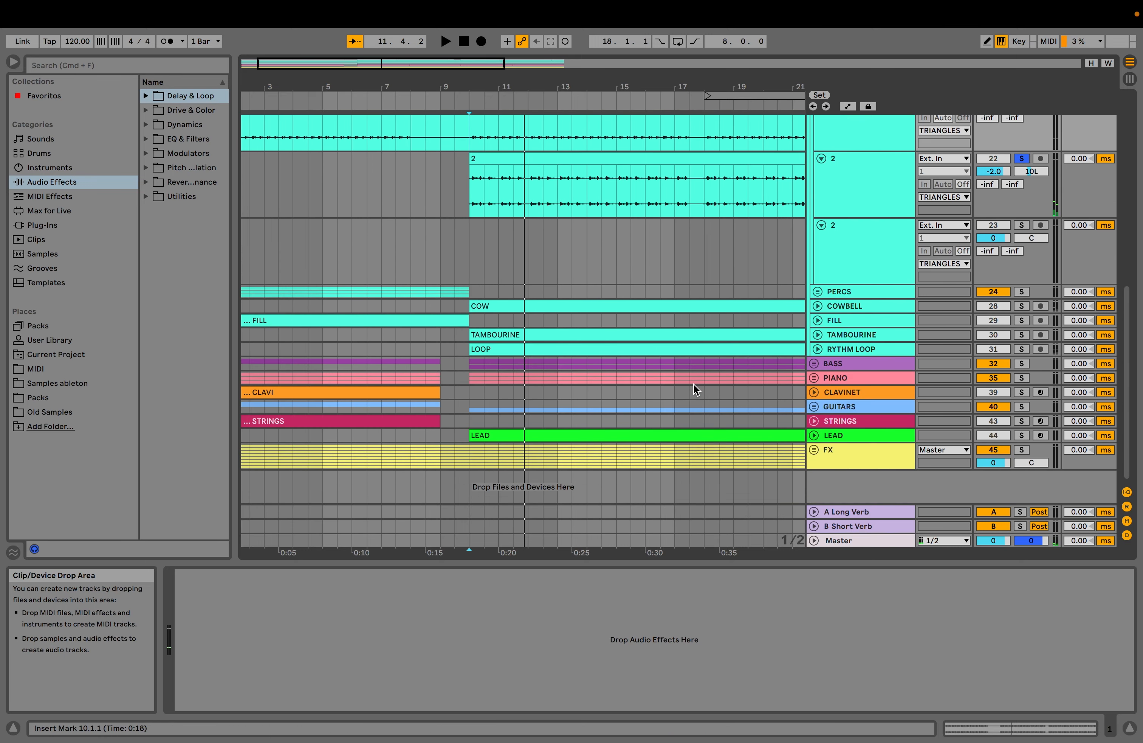
{"action": "scroll", "coordinate": [332, 248], "scroll_direction": "left", "scroll_amount": 2}
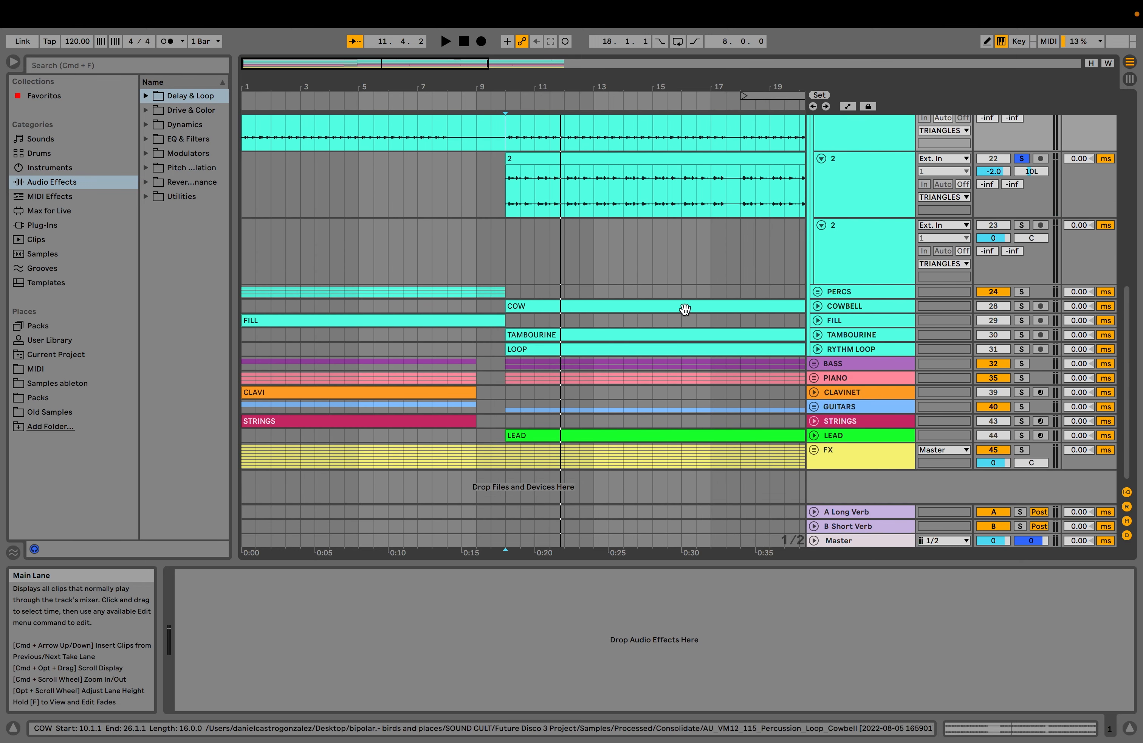
{"action": "left_click", "coordinate": [817, 291]}
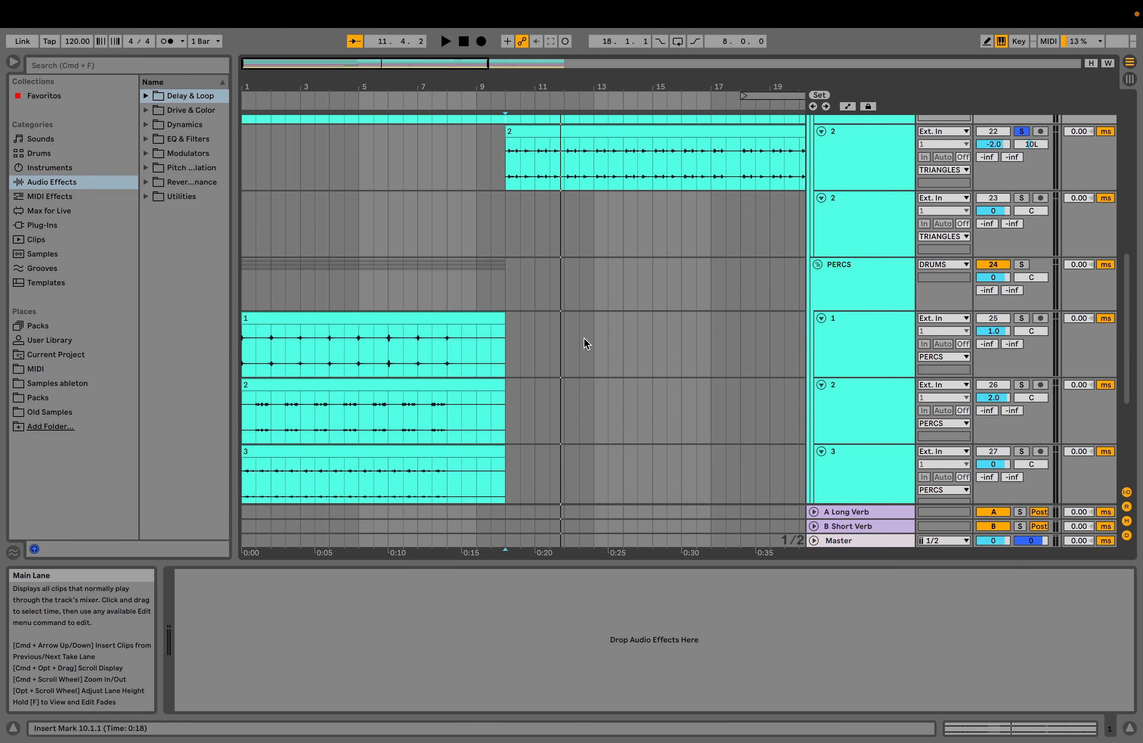
{"action": "scroll", "coordinate": [586, 343], "scroll_direction": "down", "scroll_amount": 2}
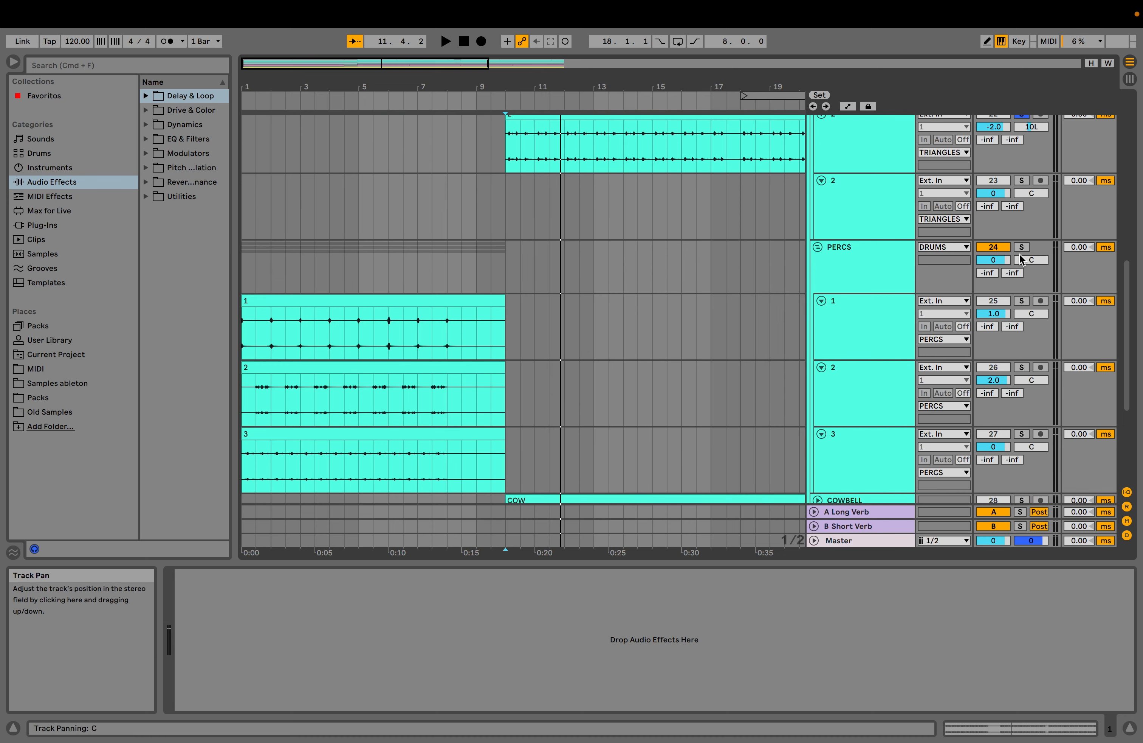
{"action": "left_click", "coordinate": [245, 465]}
{"action": "key", "text": "space"}
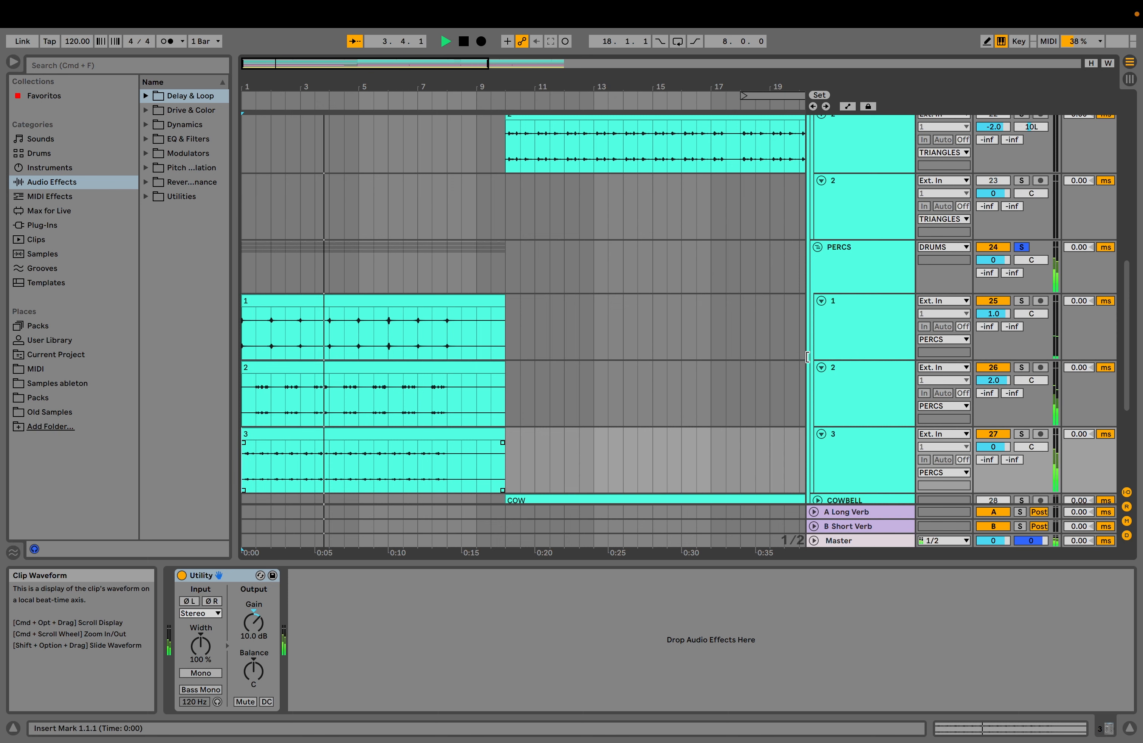
{"action": "key", "text": "space"}
Solo percussion track 1 in the PERCS group and play it from bar 1.
{"action": "left_click", "coordinate": [1021, 301]}
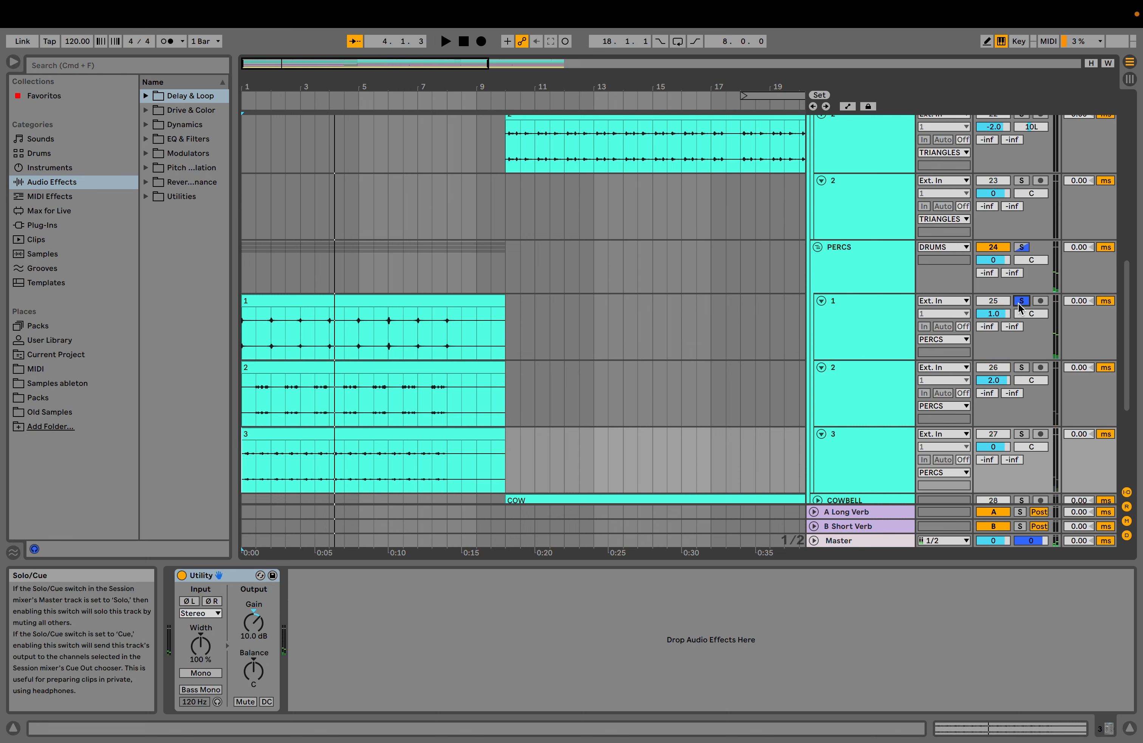
{"action": "key", "text": "space"}
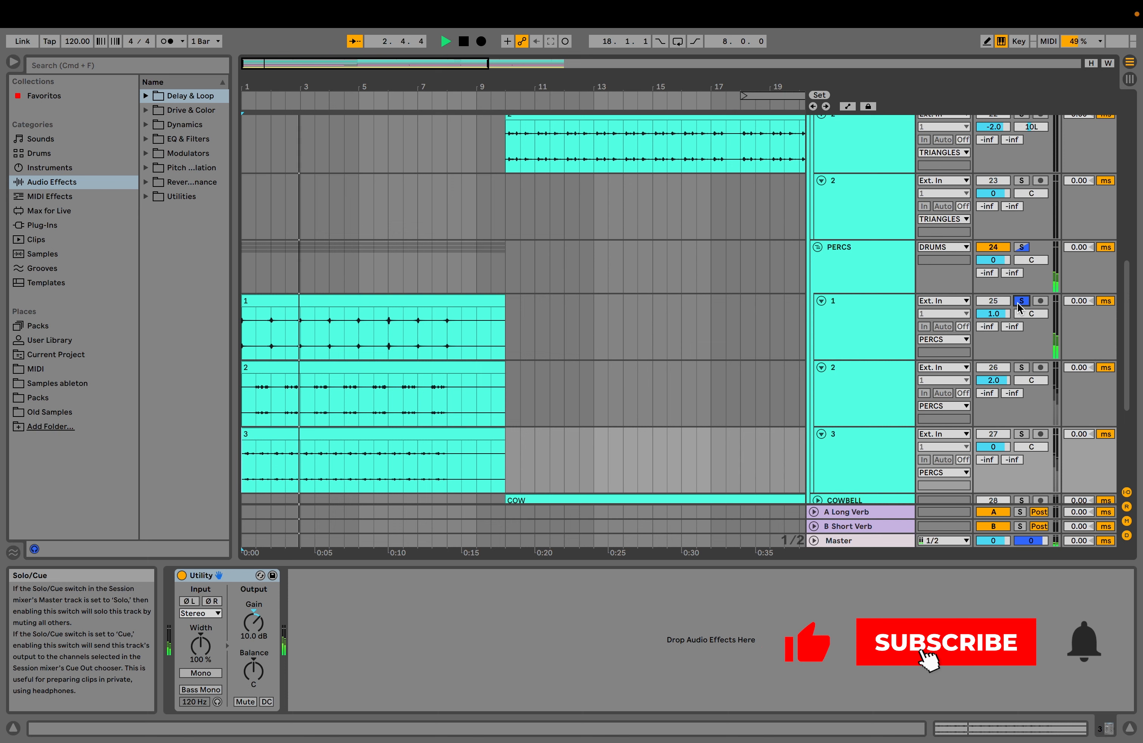
Audition percussion tracks 2 and 3 in the PERCS group individually in solo from bar 1.
{"action": "key", "text": "space"}
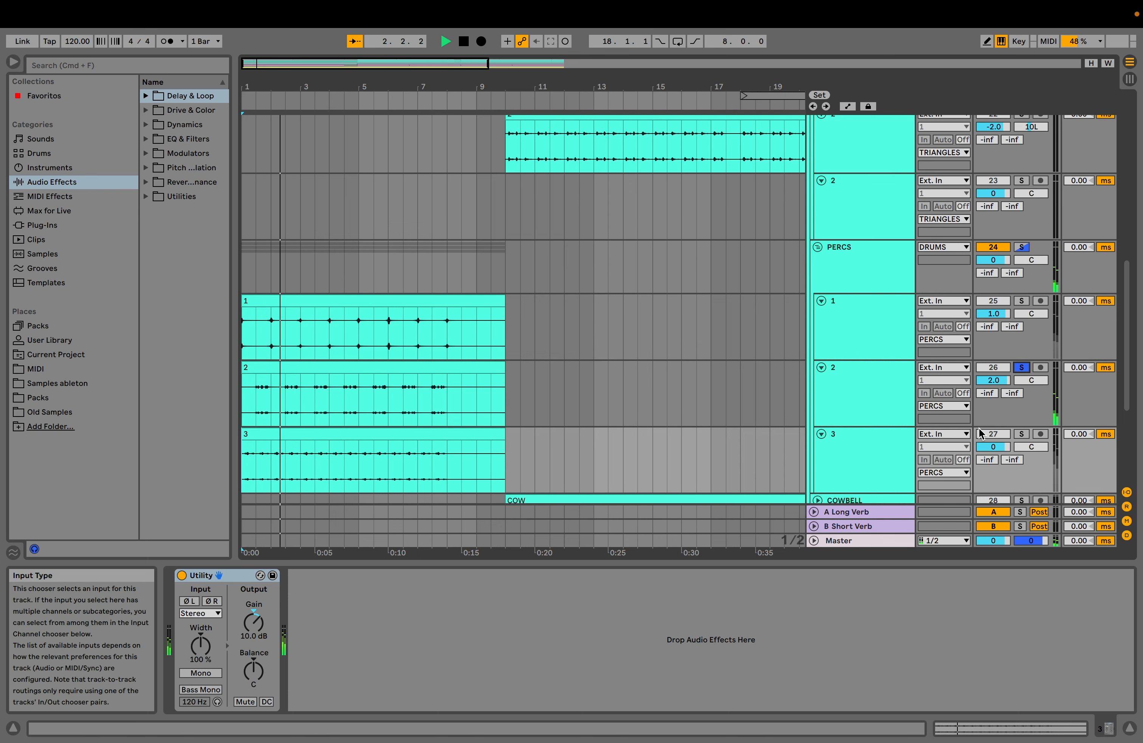
{"action": "key", "text": "space"}
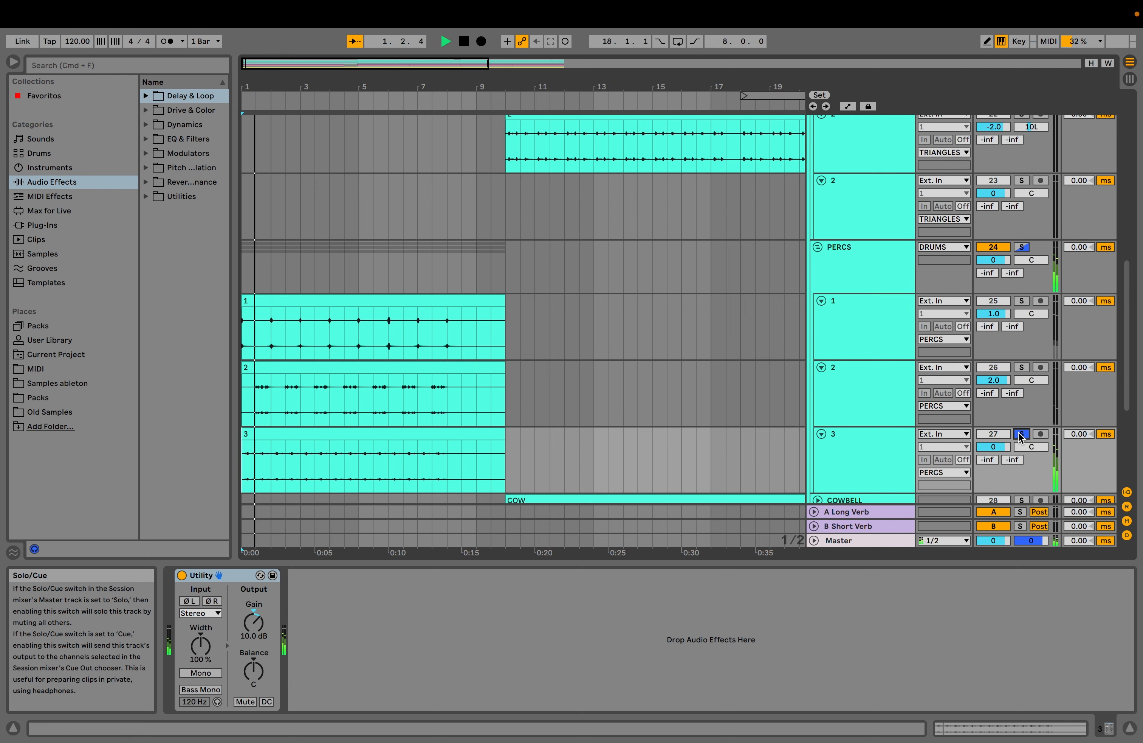
{"action": "scroll", "coordinate": [708, 399], "scroll_direction": "down", "scroll_amount": 3}
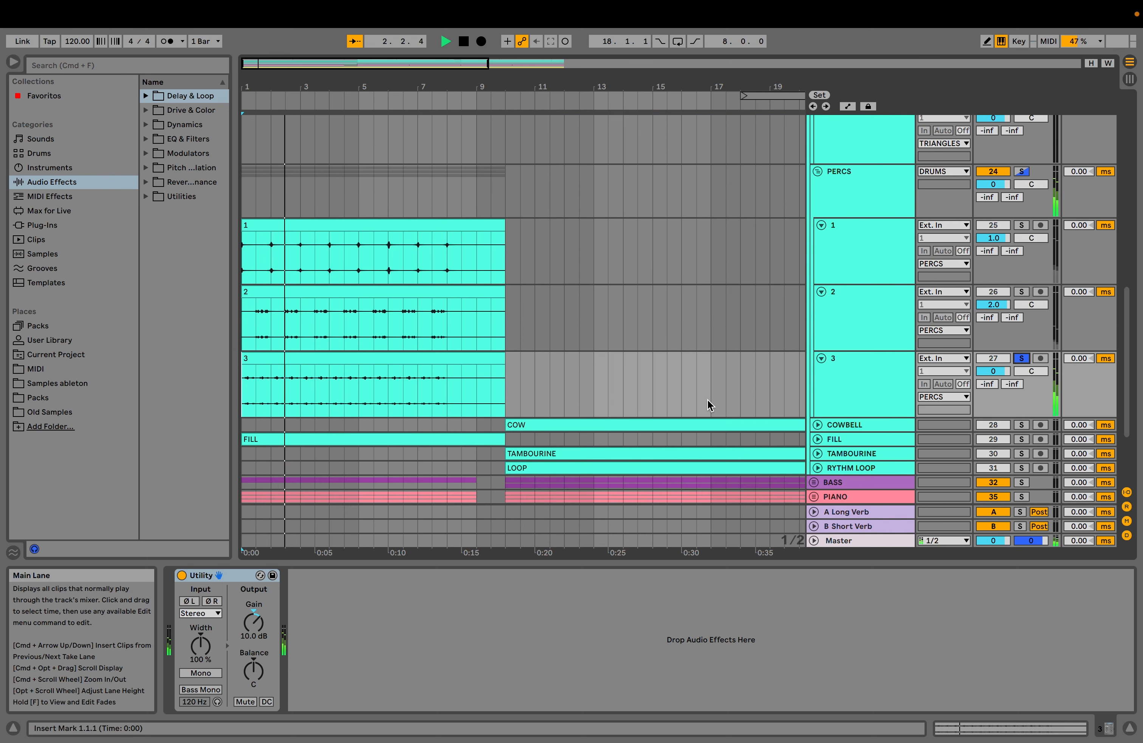
{"action": "key", "text": "space"}
Expand the FILL track, solo it and play its fill from bar 8.
{"action": "left_click", "coordinate": [818, 439]}
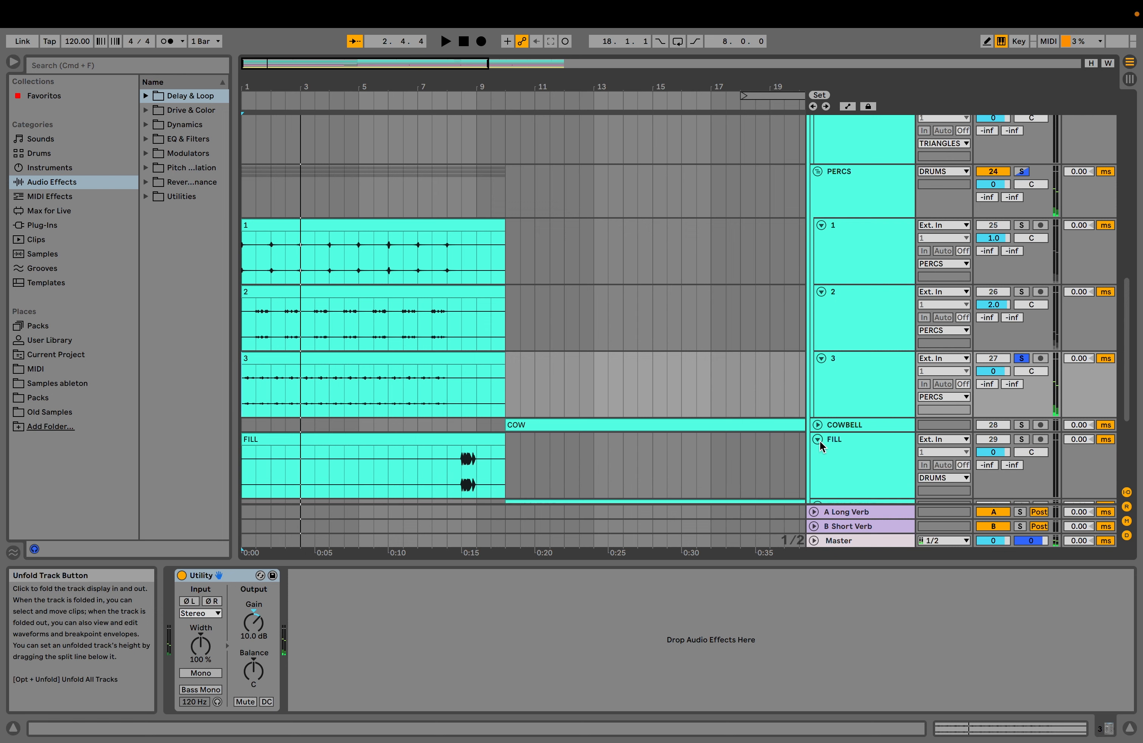
{"action": "scroll", "coordinate": [598, 410], "scroll_direction": "down", "scroll_amount": 1}
{"action": "left_click", "coordinate": [447, 439]}
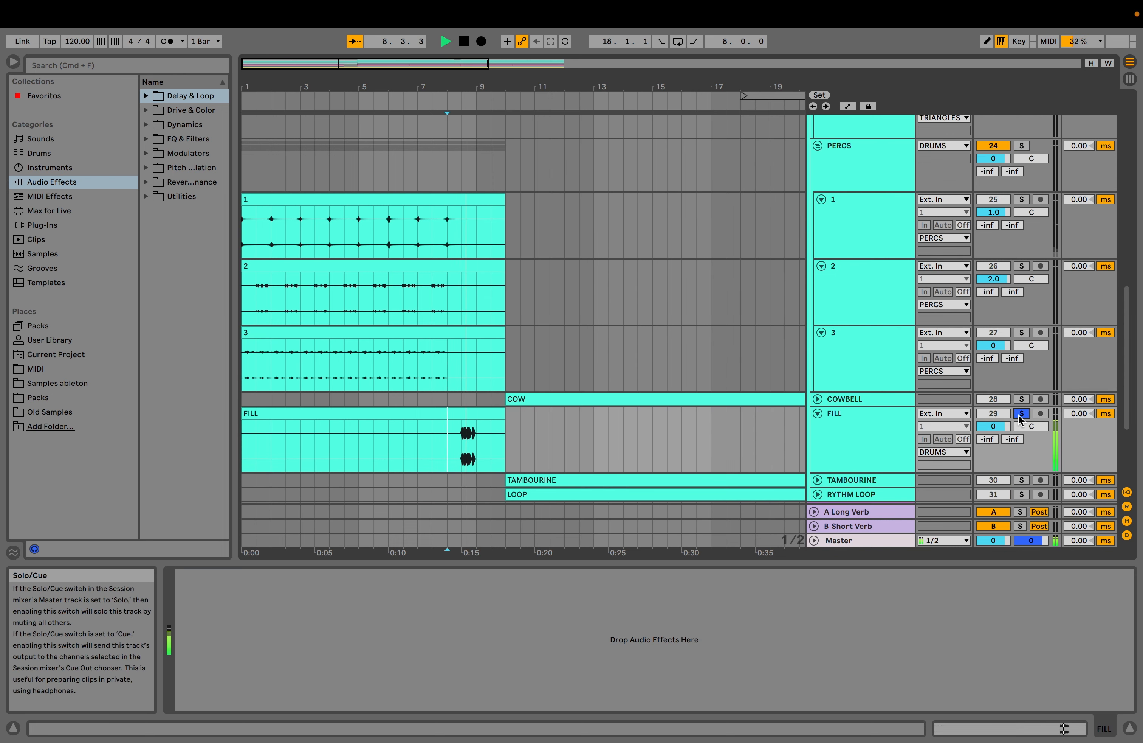
{"action": "key", "text": "space"}
Clear the FILL track's solo and play the full mix from bar 8.
{"action": "scroll", "coordinate": [824, 311], "scroll_direction": "up", "scroll_amount": 8}
{"action": "scroll", "coordinate": [824, 314], "scroll_direction": "up", "scroll_amount": 5}
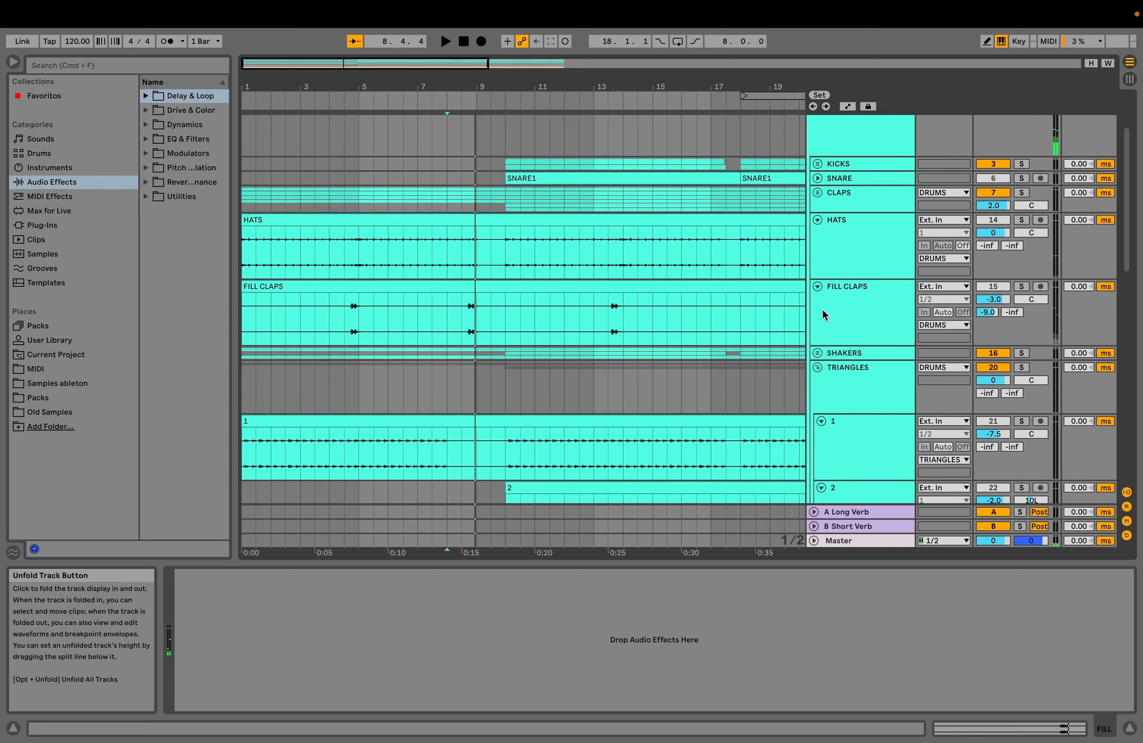
{"action": "scroll", "coordinate": [760, 265], "scroll_direction": "down", "scroll_amount": 15}
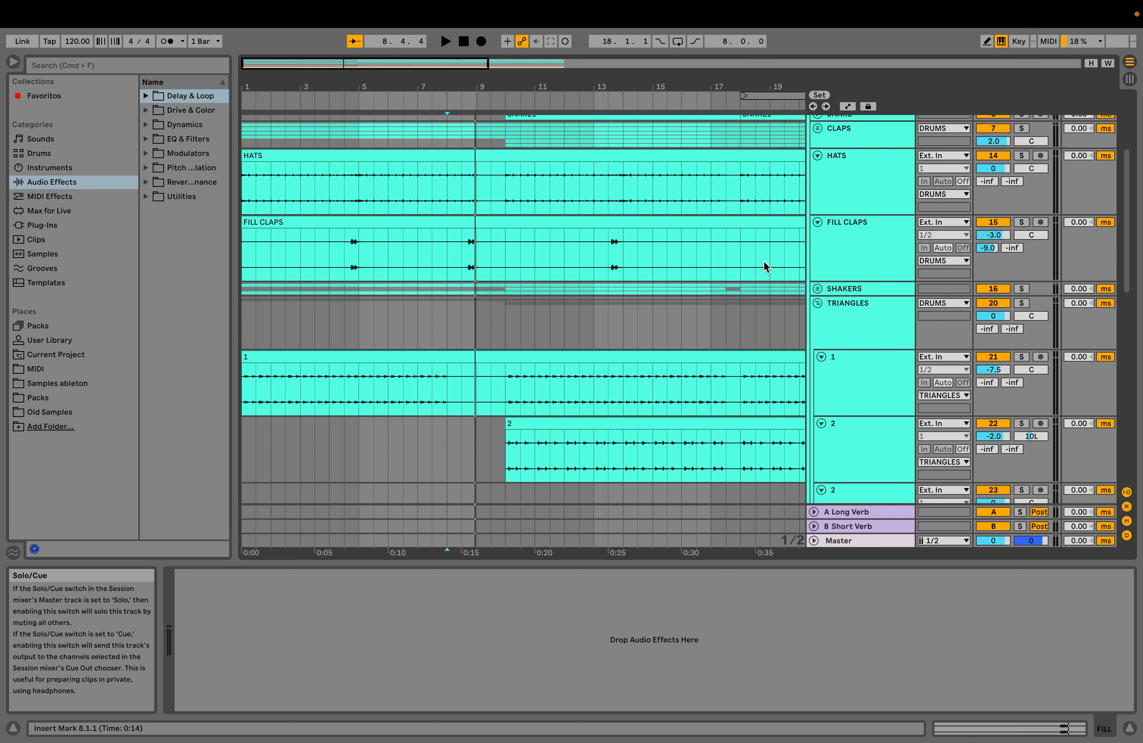
{"action": "key", "text": "space"}
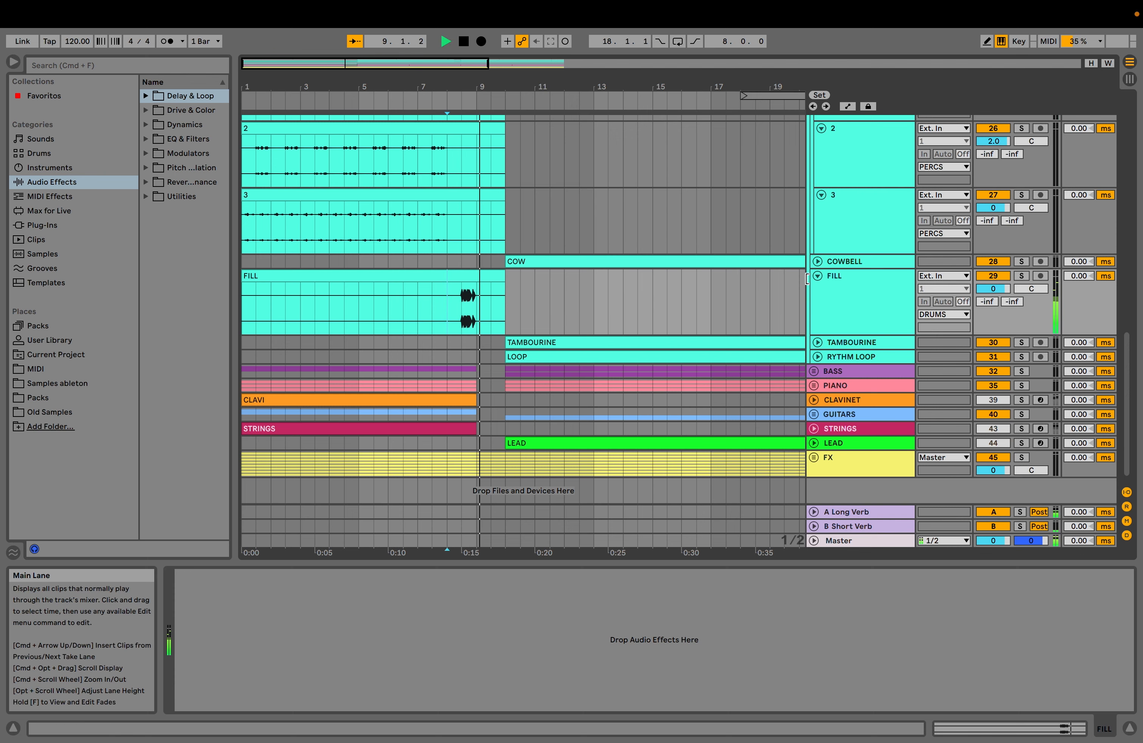
{"action": "key", "text": "space"}
Collapse the FILL, percussion layer, TRIANGLES, FILL CLAPS and HATS tracks to compact the arrangement.
{"action": "left_click", "coordinate": [817, 275]}
{"action": "scroll", "coordinate": [743, 179], "scroll_direction": "up", "scroll_amount": 2}
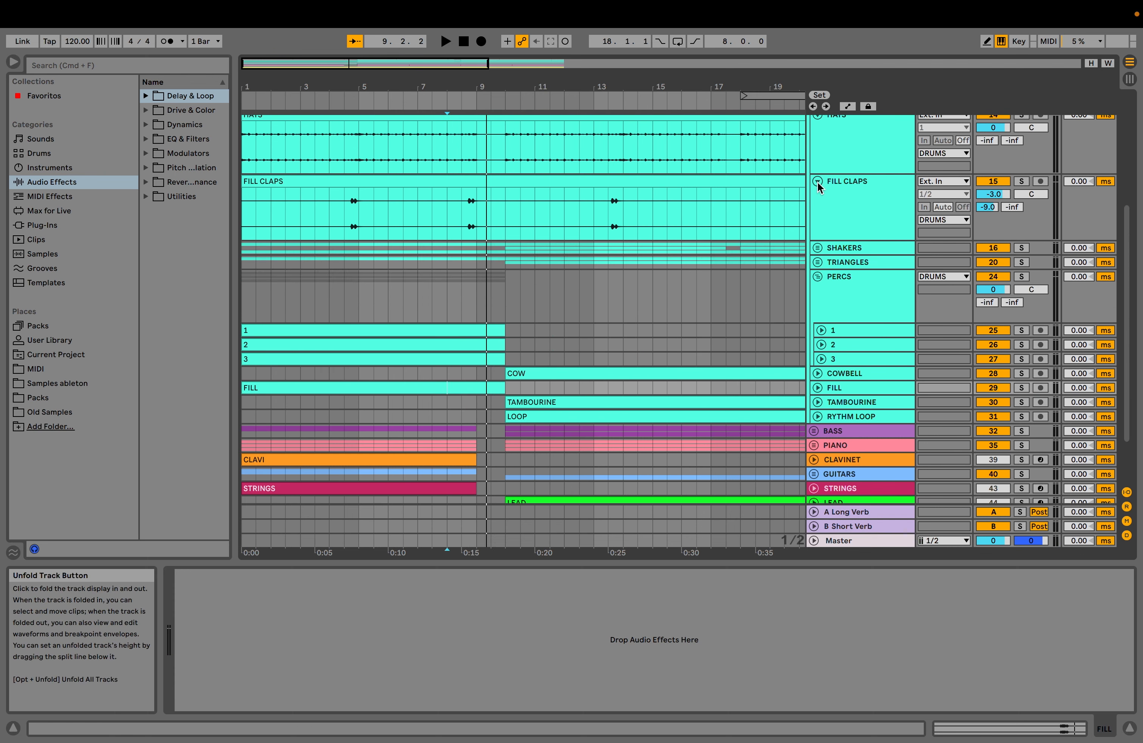
{"action": "left_click", "coordinate": [817, 183]}
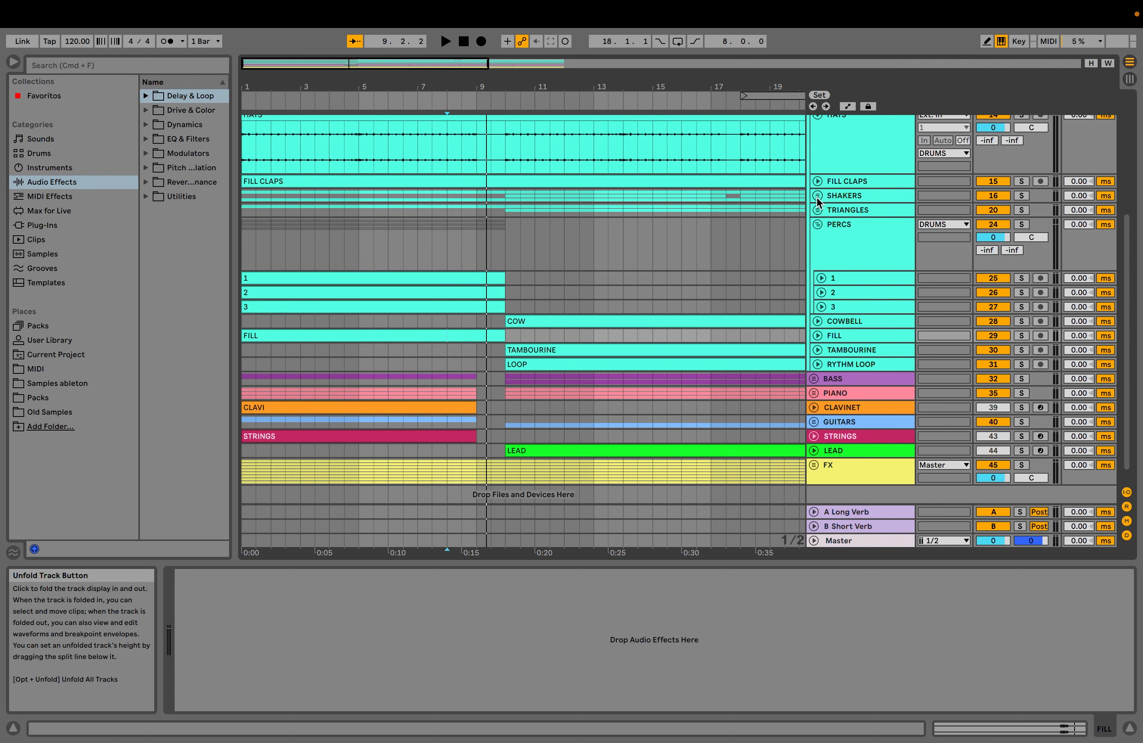
{"action": "scroll", "coordinate": [818, 198], "scroll_direction": "up", "scroll_amount": 3}
{"action": "left_click", "coordinate": [820, 193]}
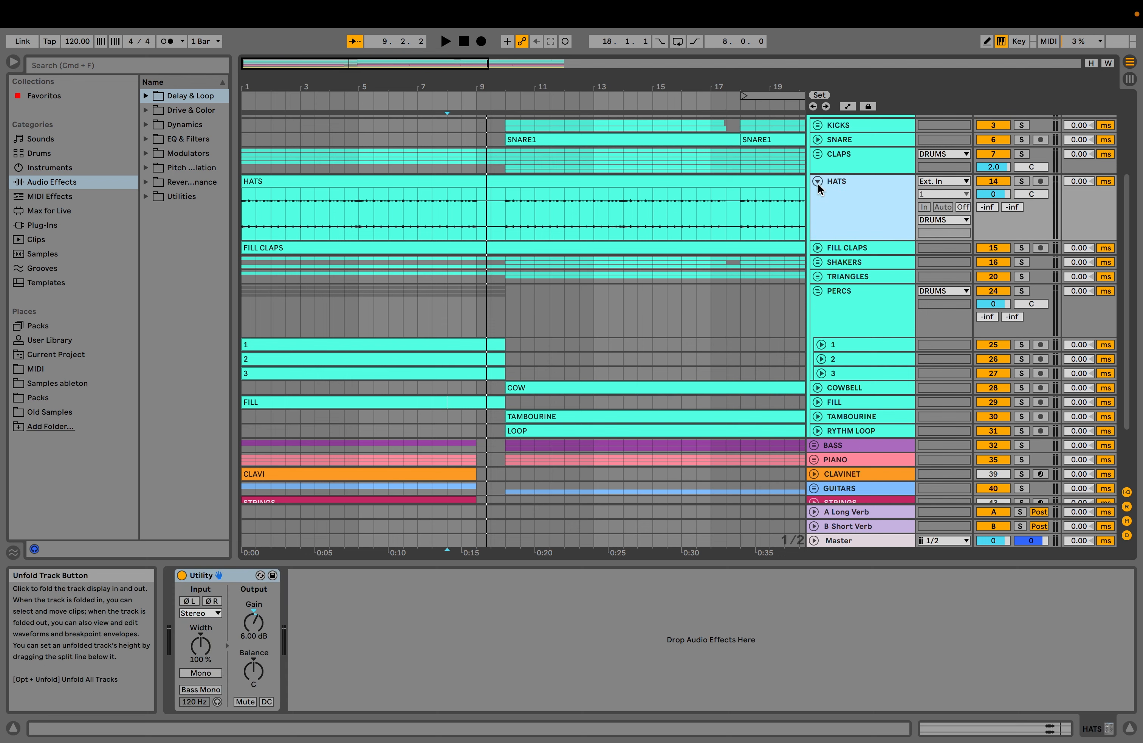
{"action": "left_click", "coordinate": [818, 182]}
Solo the KICKS group and play it from bar 10.
{"action": "left_click_drag", "start_coordinate": [668, 88], "coordinate": [668, 47]}
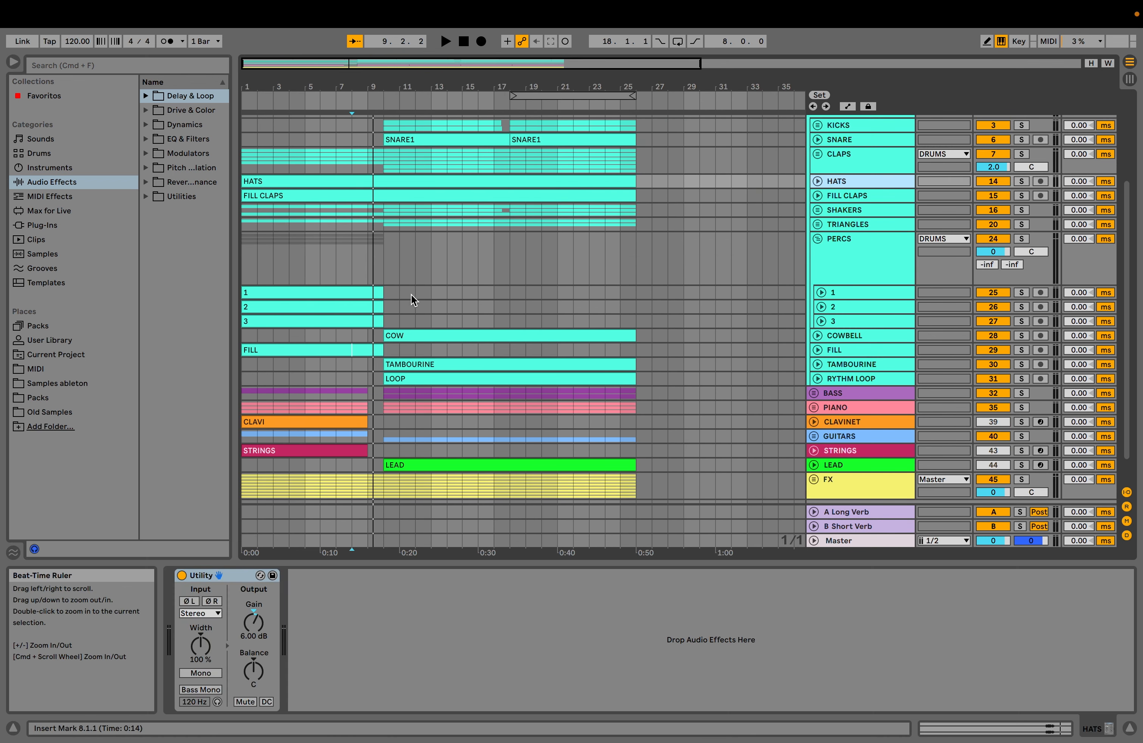
{"action": "left_click", "coordinate": [389, 349]}
{"action": "left_click", "coordinate": [389, 353]}
{"action": "scroll", "coordinate": [433, 274], "scroll_direction": "up", "scroll_amount": 5}
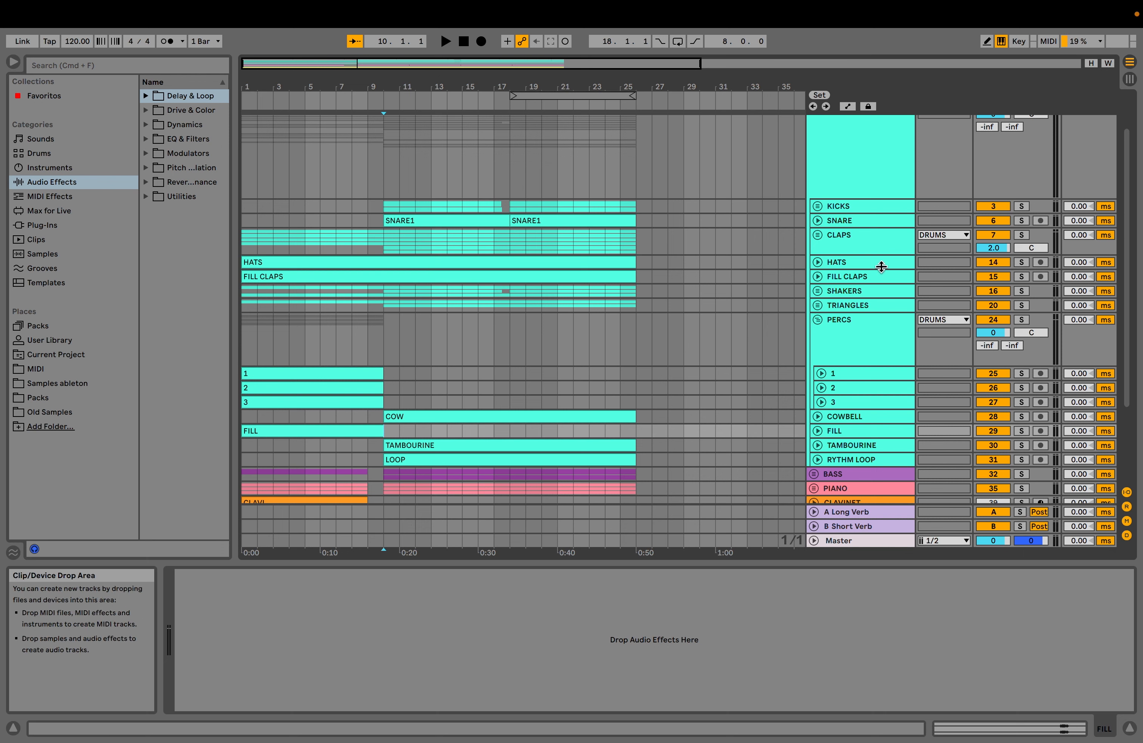
{"action": "left_click", "coordinate": [1021, 206]}
{"action": "key", "text": "space"}
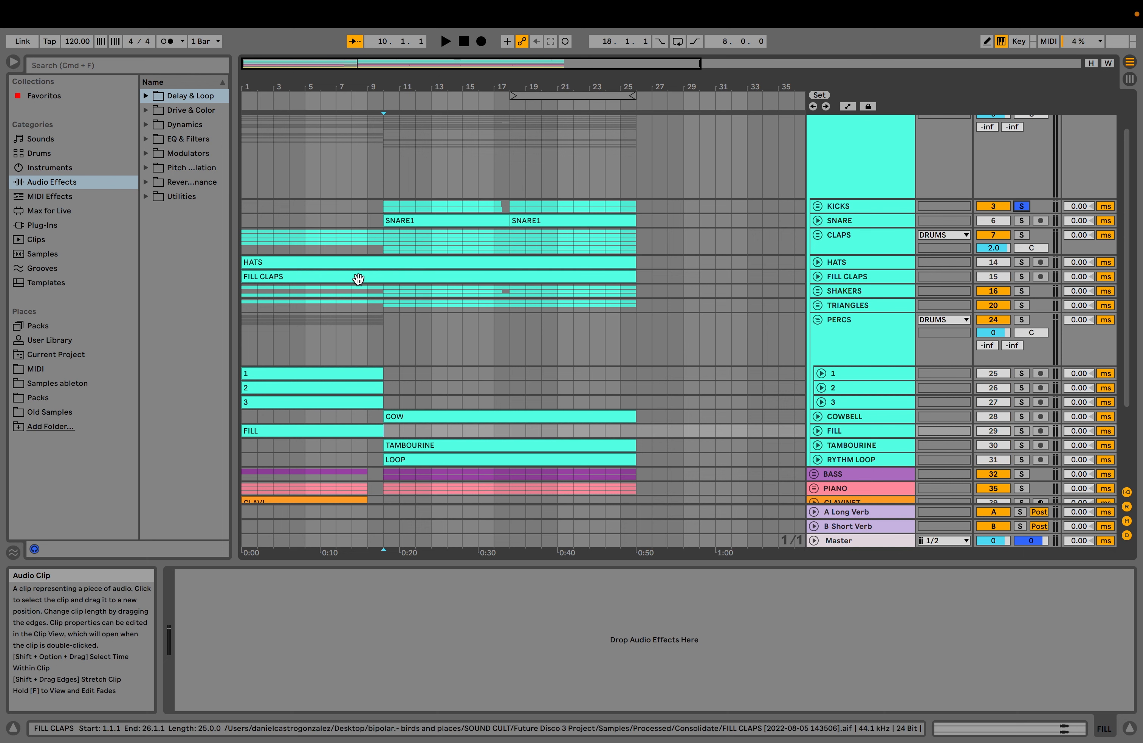
{"action": "left_click", "coordinate": [381, 319]}
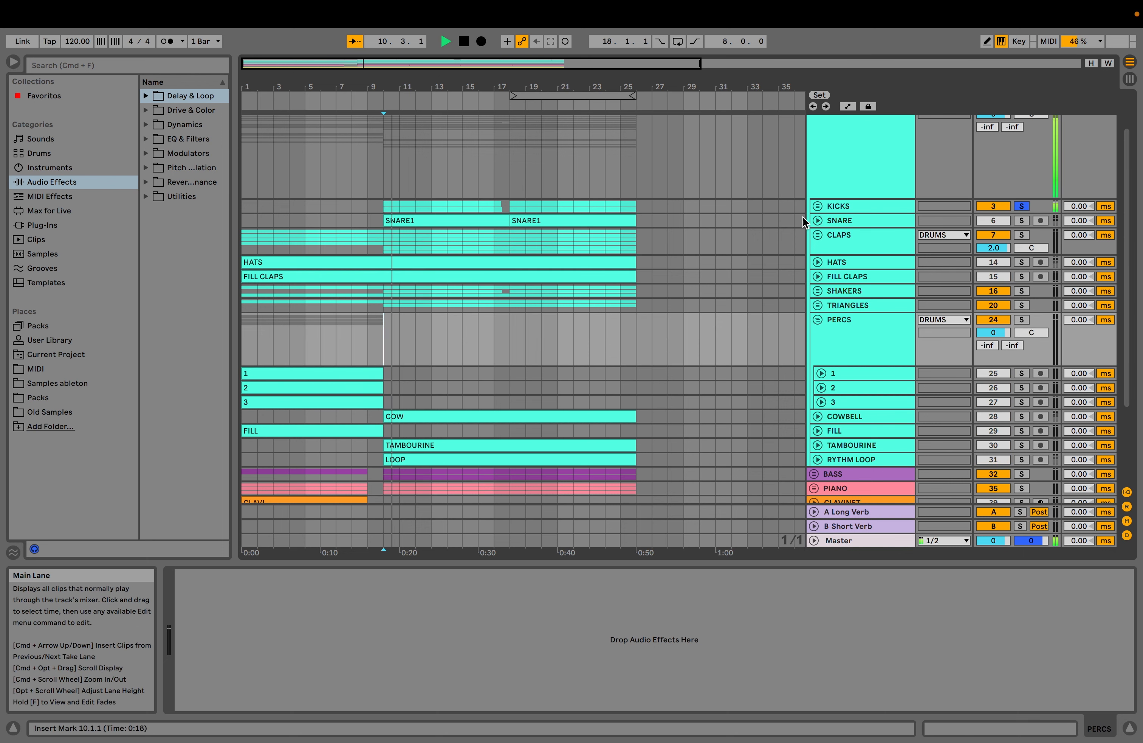
Expand the KICKS group and audition its two KICK layers individually from bar 10, then the whole group in solo.
{"action": "left_click", "coordinate": [818, 206]}
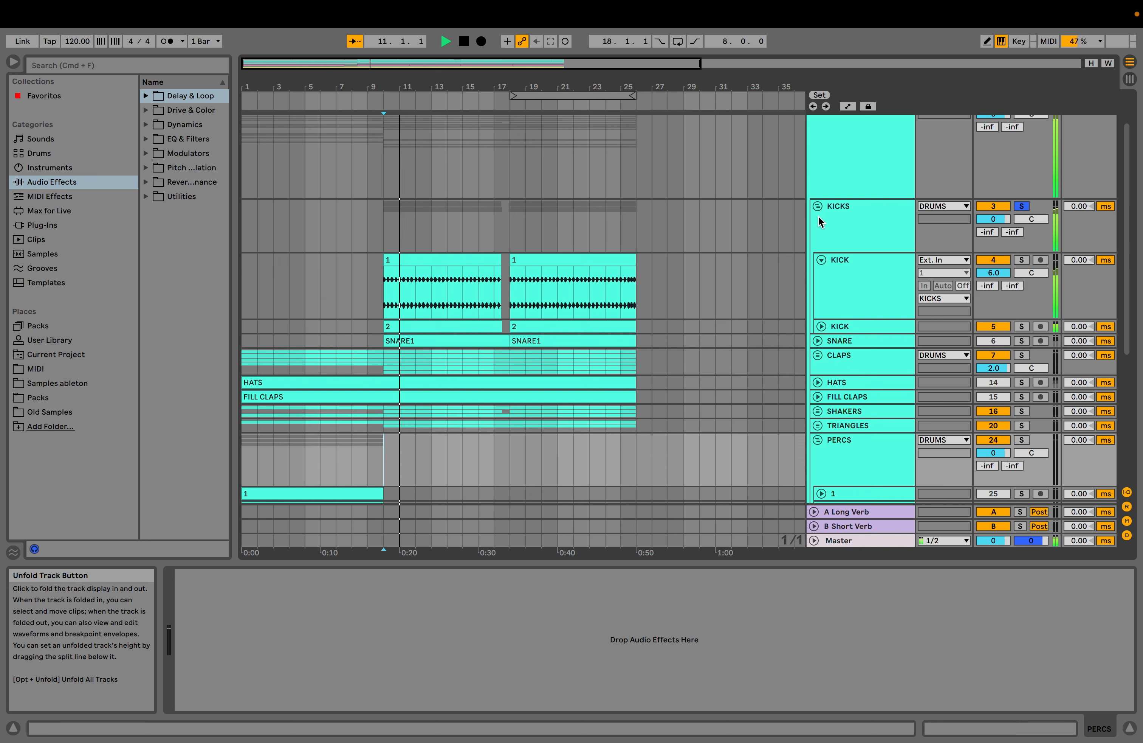
{"action": "left_click", "coordinate": [821, 327]}
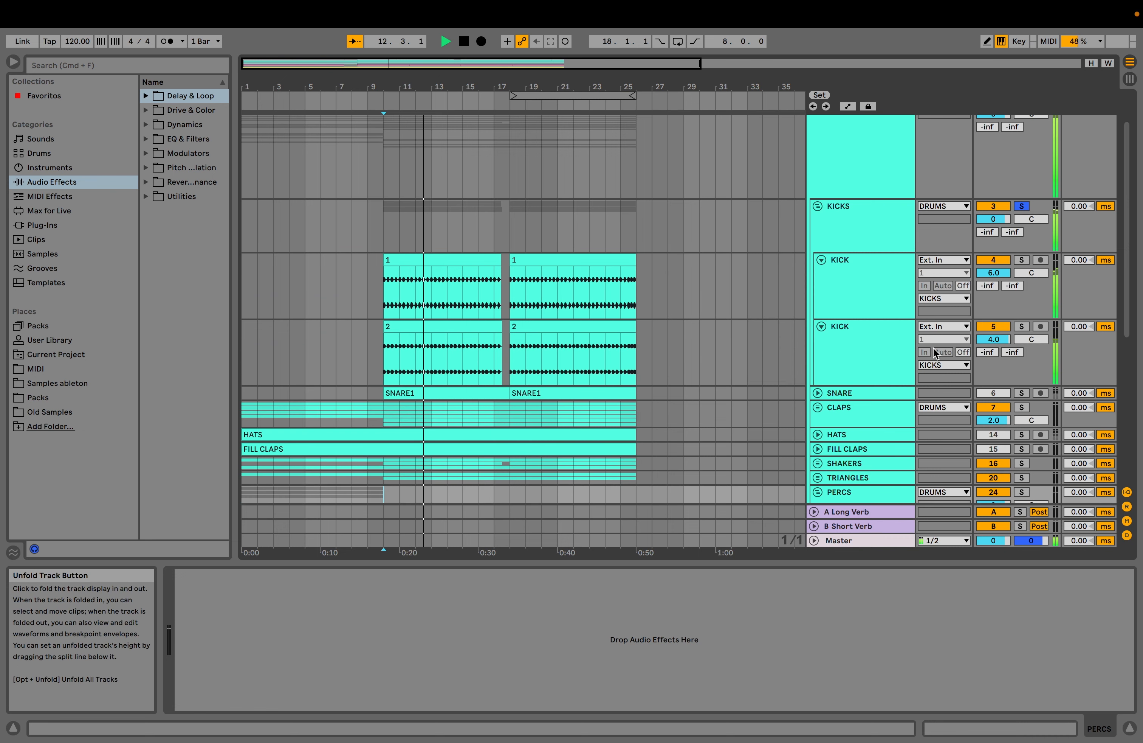
{"action": "left_click", "coordinate": [1021, 260]}
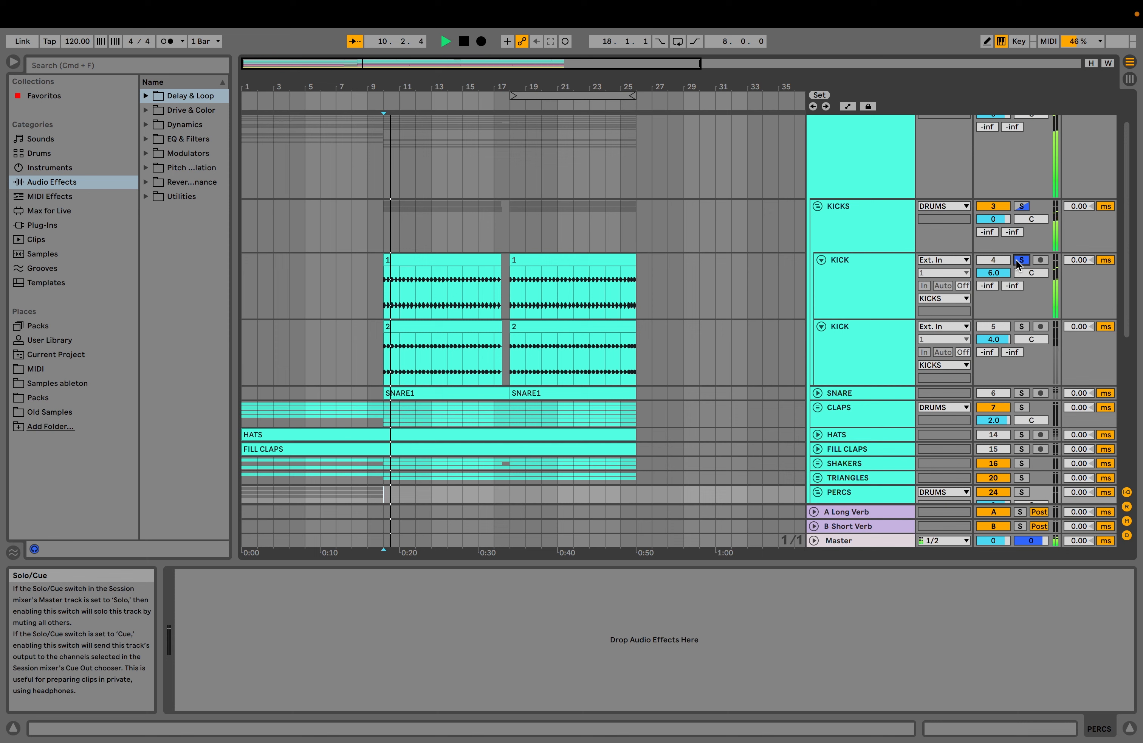
{"action": "left_click", "coordinate": [1021, 327]}
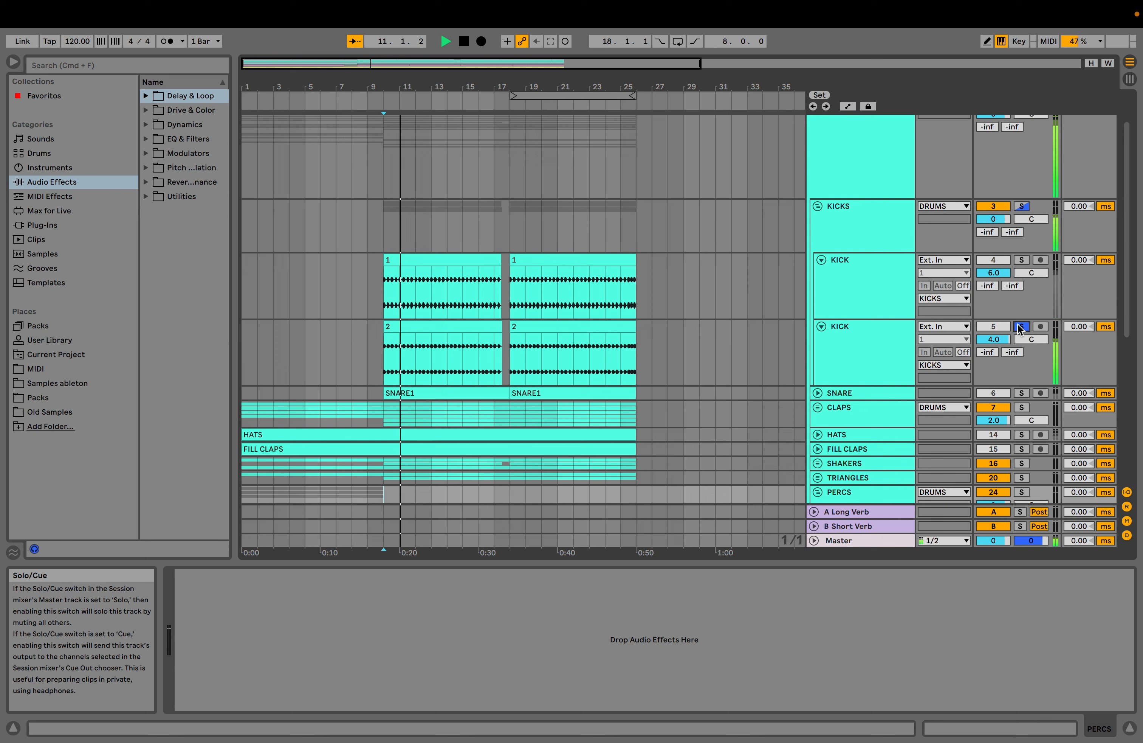
{"action": "left_click", "coordinate": [1021, 207]}
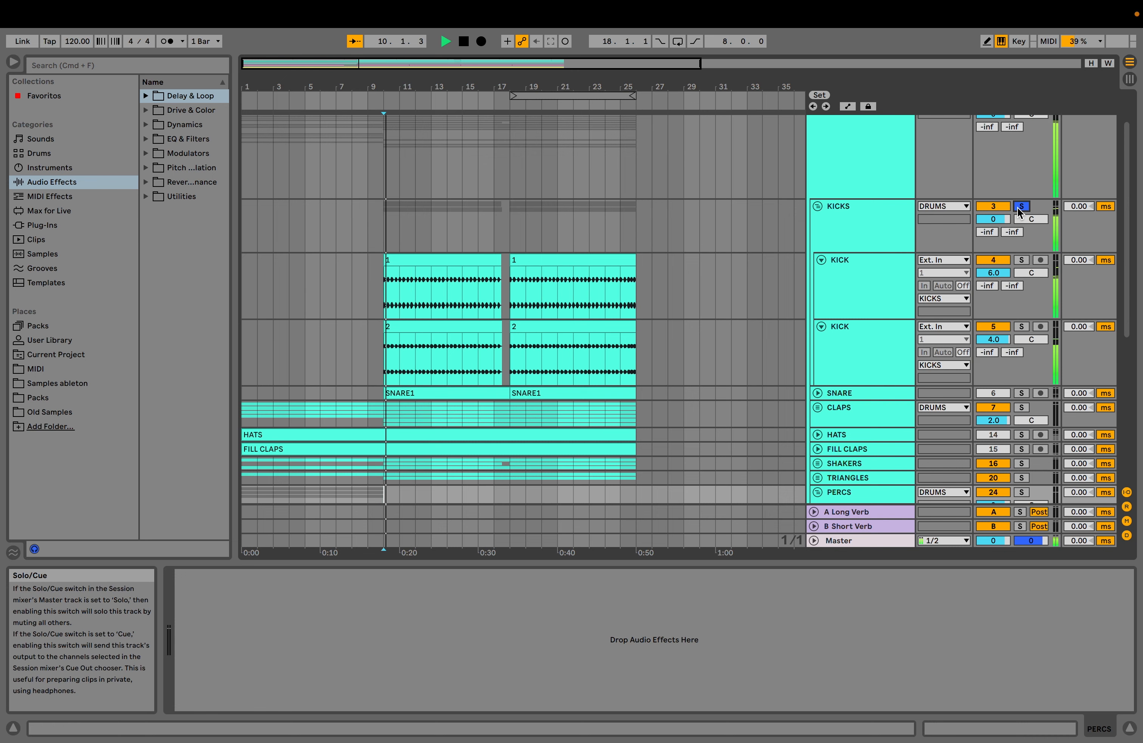
Solo the COWBELL track, play it from bar 10 and expand it to show its waveform.
{"action": "scroll", "coordinate": [882, 328], "scroll_direction": "down", "scroll_amount": 10}
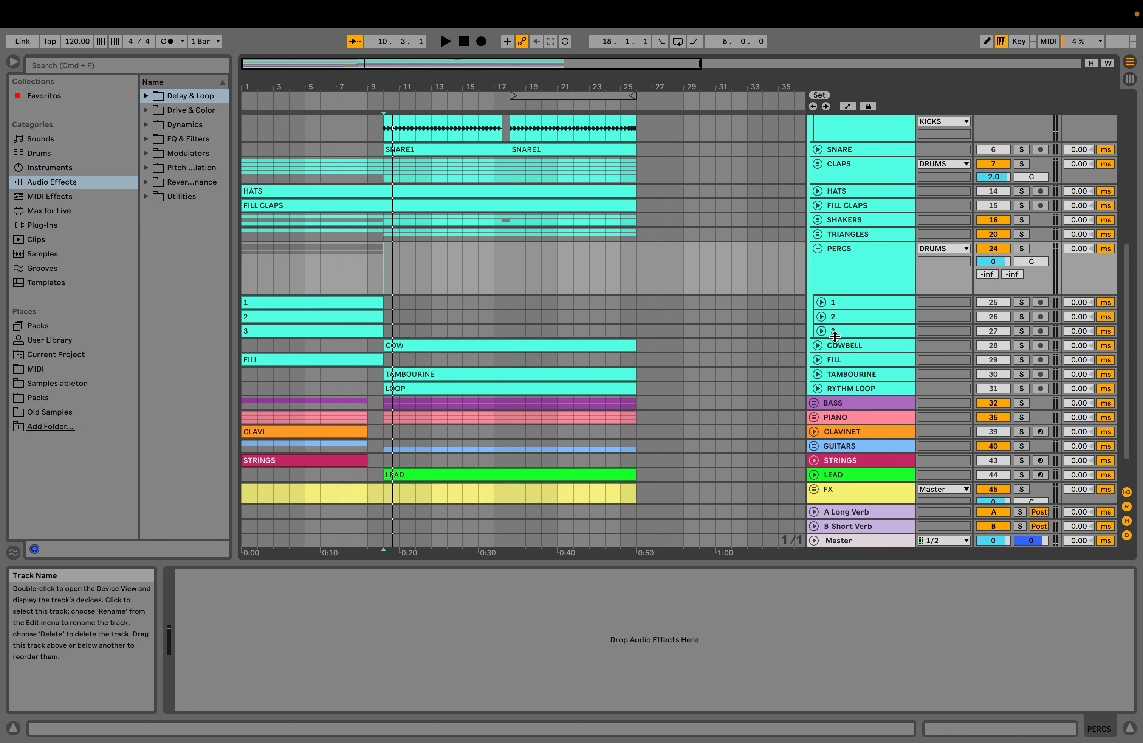
{"action": "left_click", "coordinate": [1021, 346]}
{"action": "key", "text": "space"}
{"action": "left_click", "coordinate": [818, 345]}
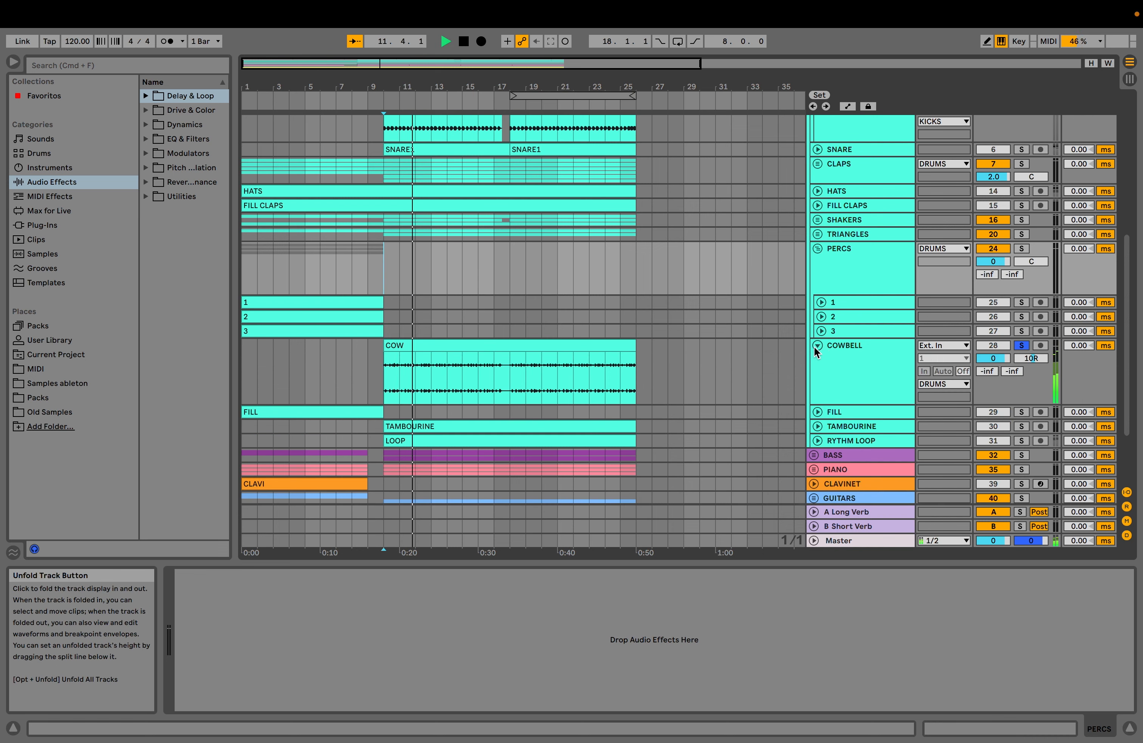
Solo and expand the TAMBOURINE track, and play it from bar 18.
{"action": "left_click", "coordinate": [1021, 426]}
{"action": "key", "text": "space"}
{"action": "left_click", "coordinate": [818, 426]}
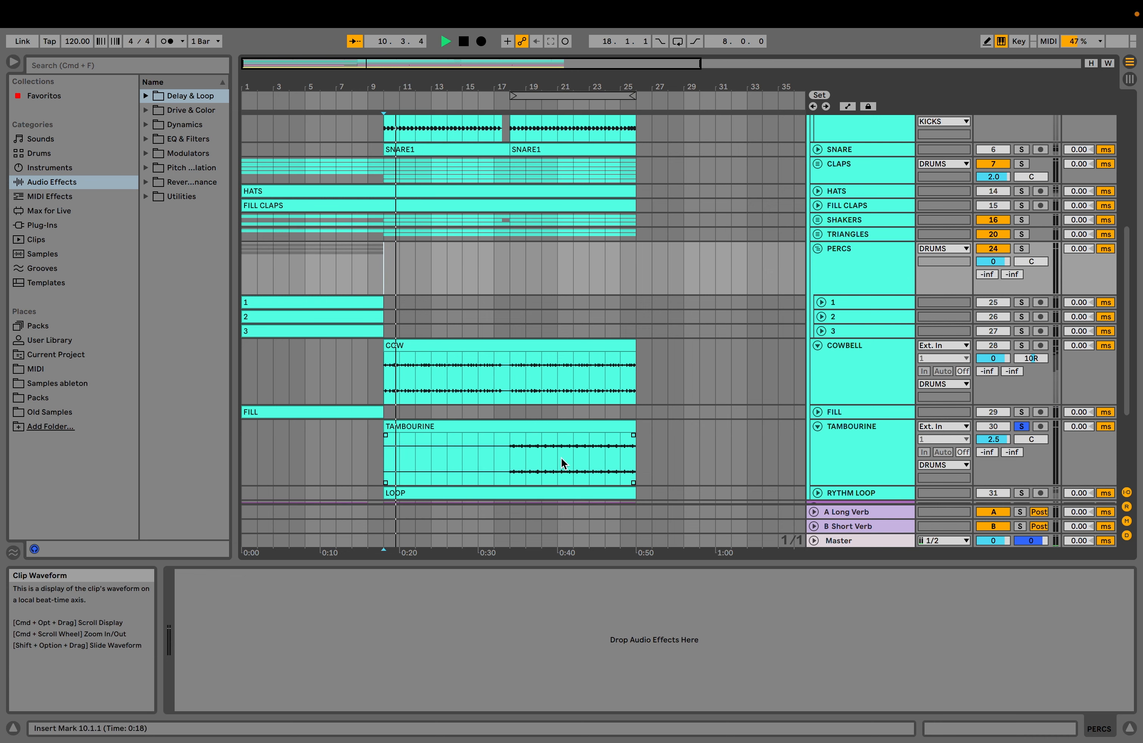
{"action": "left_click", "coordinate": [514, 462]}
{"action": "key", "text": "space"}
Solo and expand the RYTHM LOOP track, and play it from bar 10.
{"action": "scroll", "coordinate": [536, 454], "scroll_direction": "down", "scroll_amount": 3}
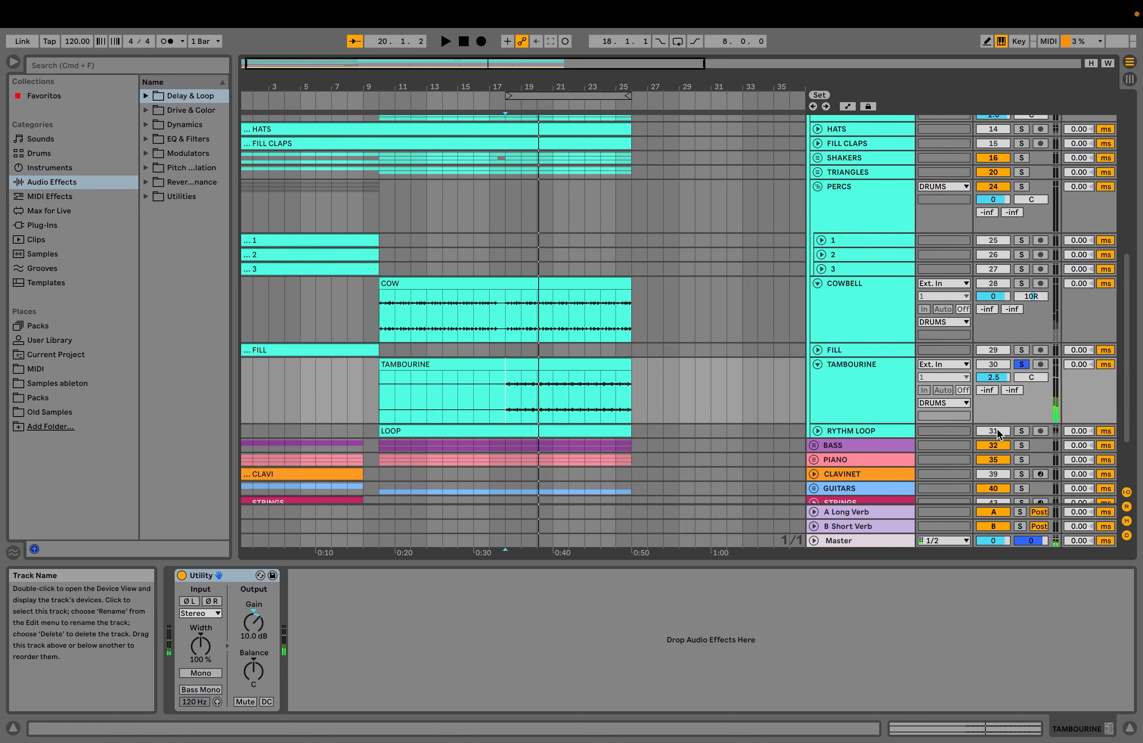
{"action": "left_click", "coordinate": [1021, 431]}
{"action": "left_click", "coordinate": [819, 431]}
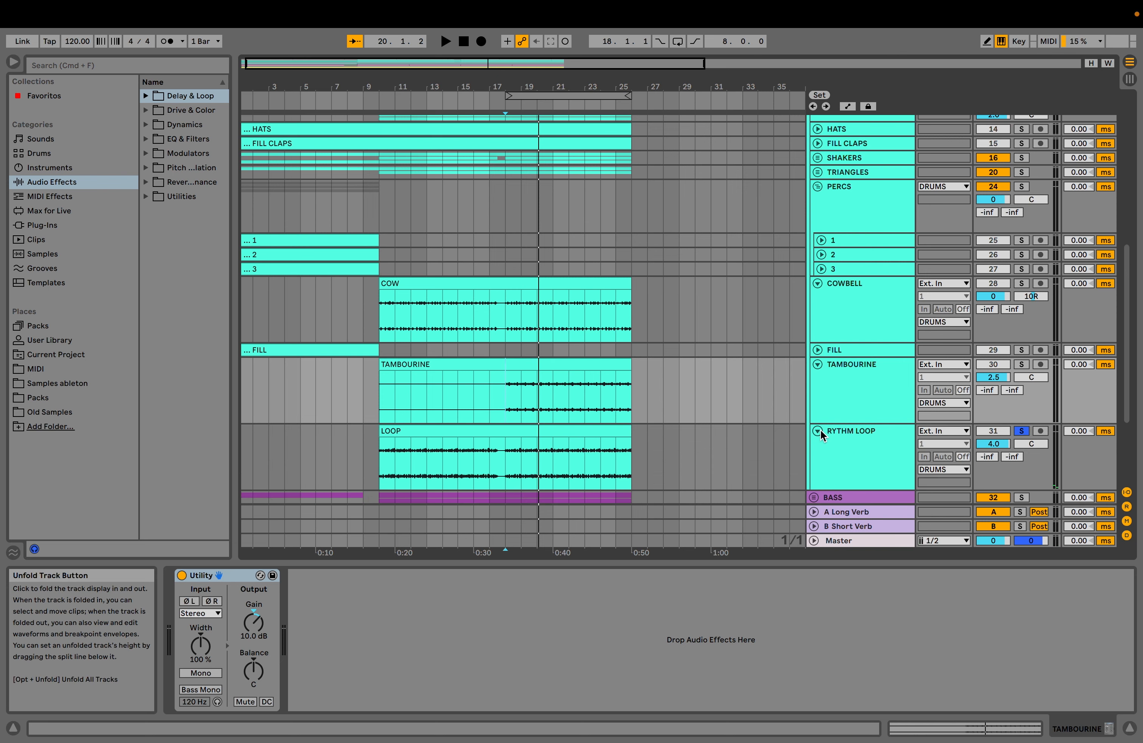
{"action": "scroll", "coordinate": [577, 434], "scroll_direction": "down", "scroll_amount": 3}
{"action": "left_click", "coordinate": [381, 428]}
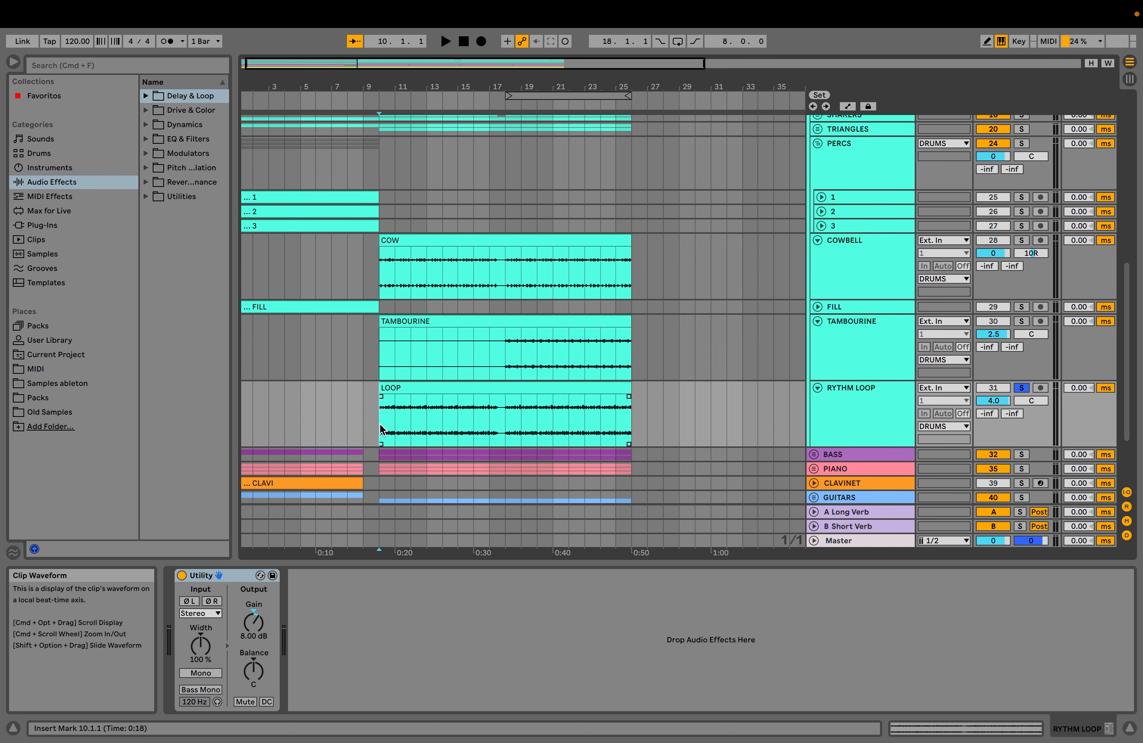
{"action": "key", "text": "space"}
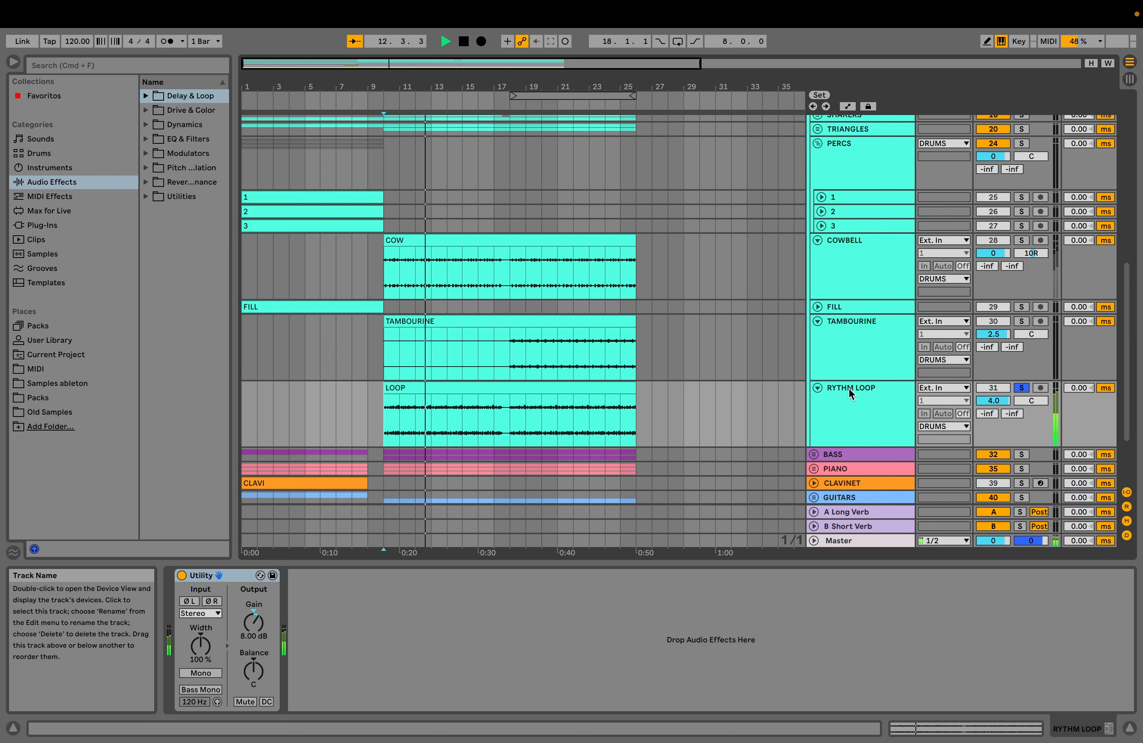
Stop playback and collapse the RYTHM LOOP, TAMBOURINE and COWBELL tracks, the PERCS group and both KICK tracks.
{"action": "left_click", "coordinate": [819, 389]}
{"action": "left_click", "coordinate": [818, 321]}
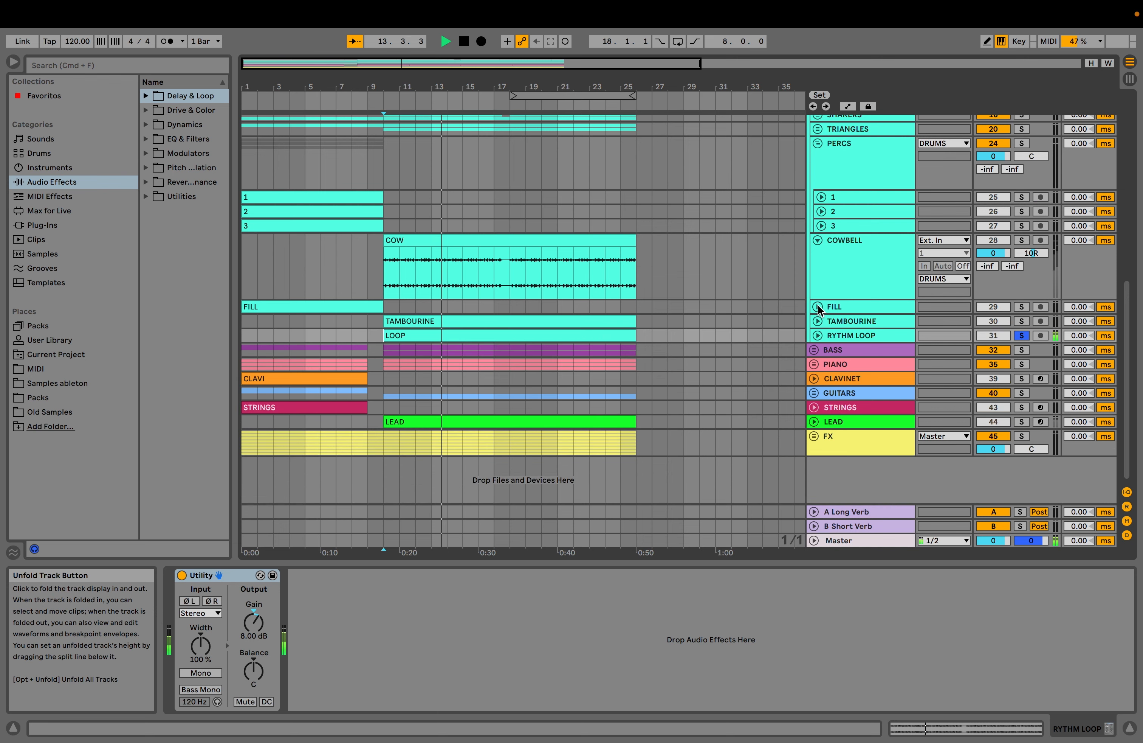
{"action": "key", "text": "space"}
{"action": "left_click", "coordinate": [818, 241]}
{"action": "scroll", "coordinate": [819, 290], "scroll_direction": "up", "scroll_amount": 5}
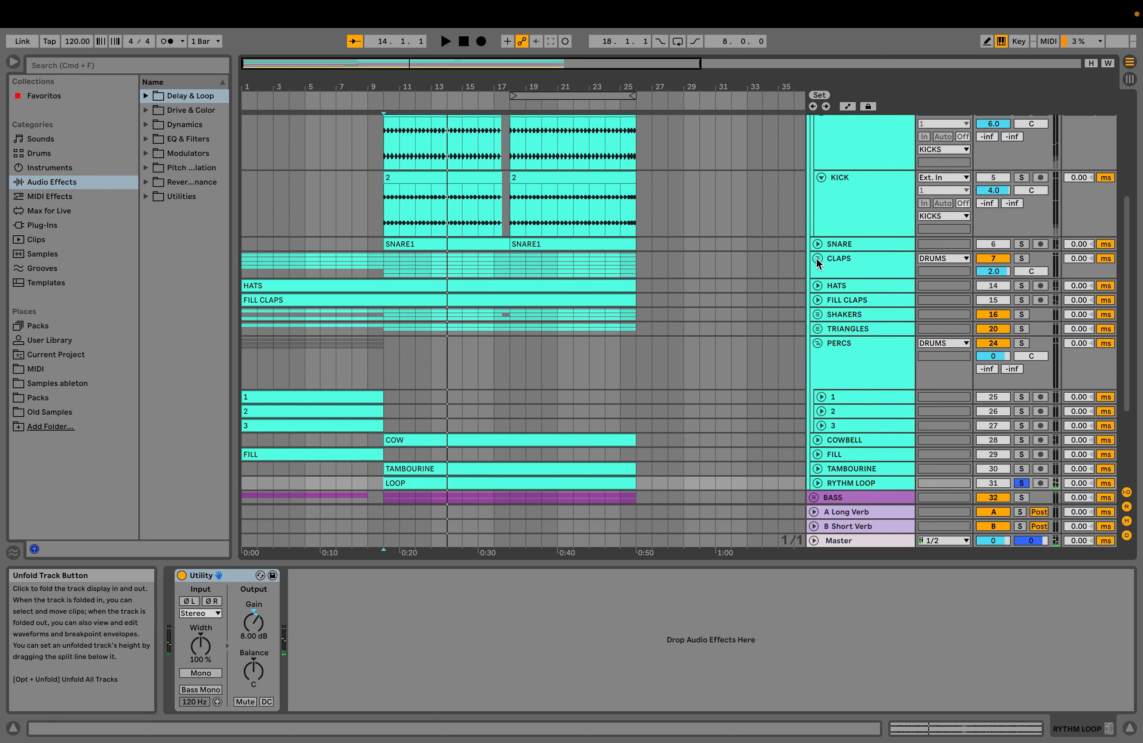
{"action": "left_click", "coordinate": [818, 351]}
{"action": "scroll", "coordinate": [824, 210], "scroll_direction": "up", "scroll_amount": 3}
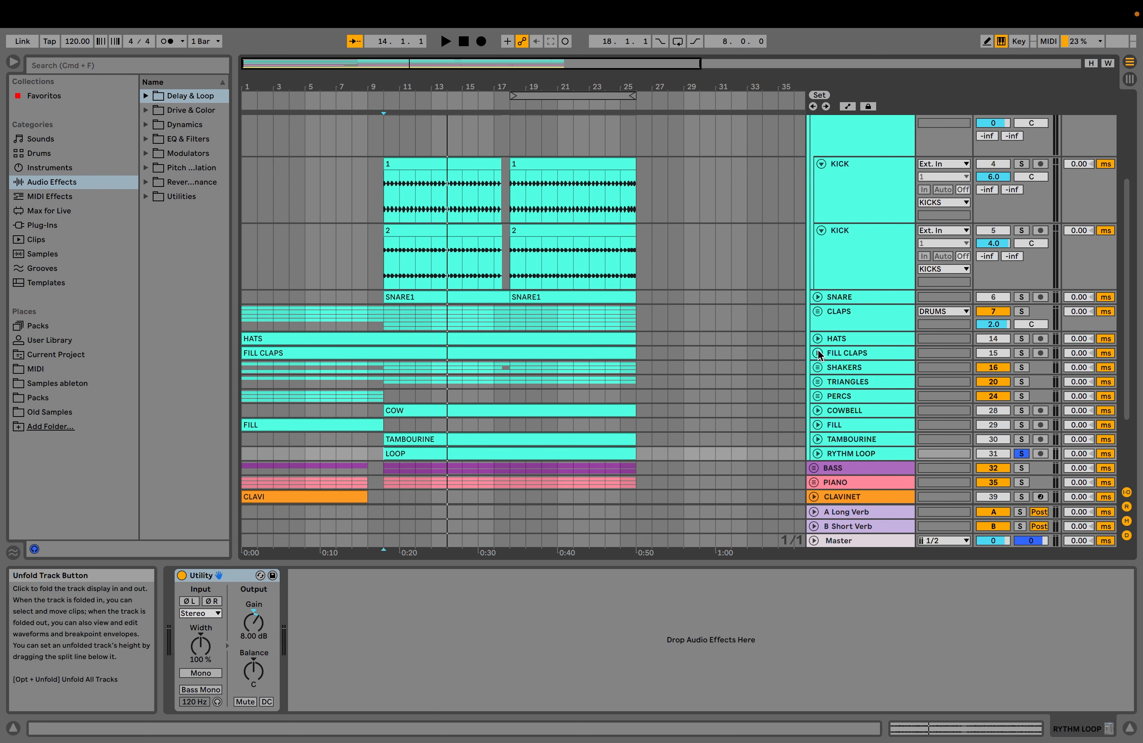
{"action": "left_click", "coordinate": [821, 233]}
{"action": "left_click", "coordinate": [821, 167]}
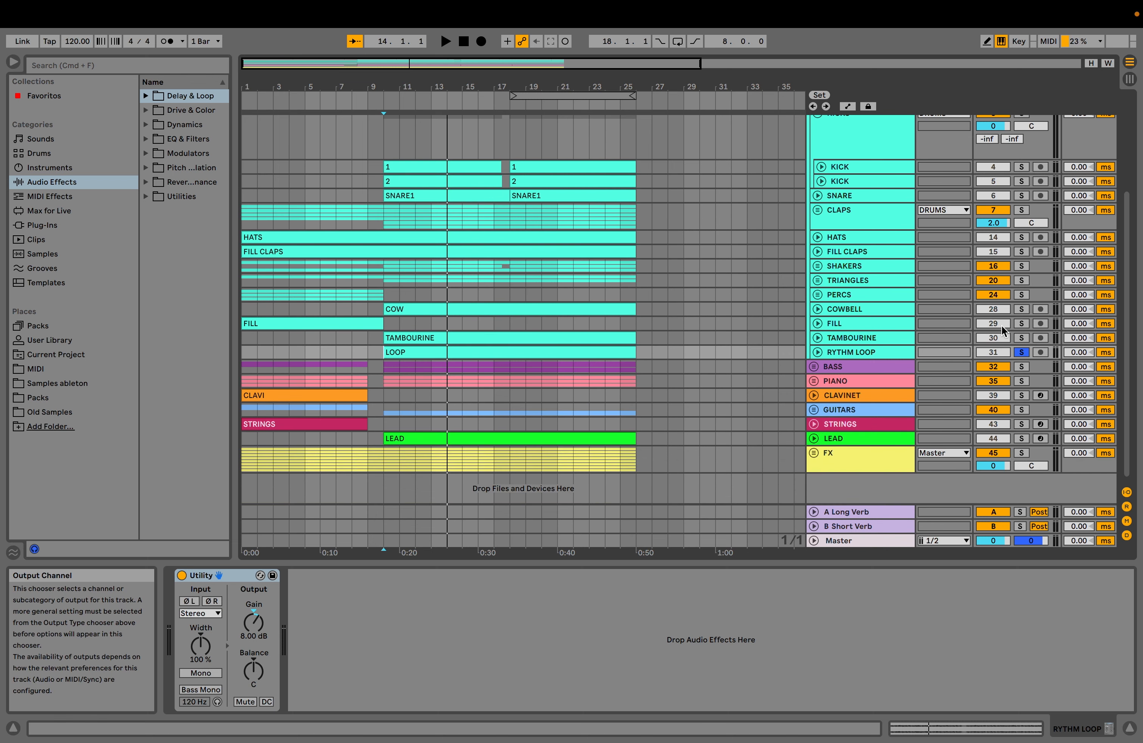
Solo the entire DRUMS group in place of RYTHM LOOP, play it from bar 10 and collapse the group.
{"action": "scroll", "coordinate": [442, 226], "scroll_direction": "up", "scroll_amount": 1}
{"action": "scroll", "coordinate": [439, 224], "scroll_direction": "up", "scroll_amount": 1}
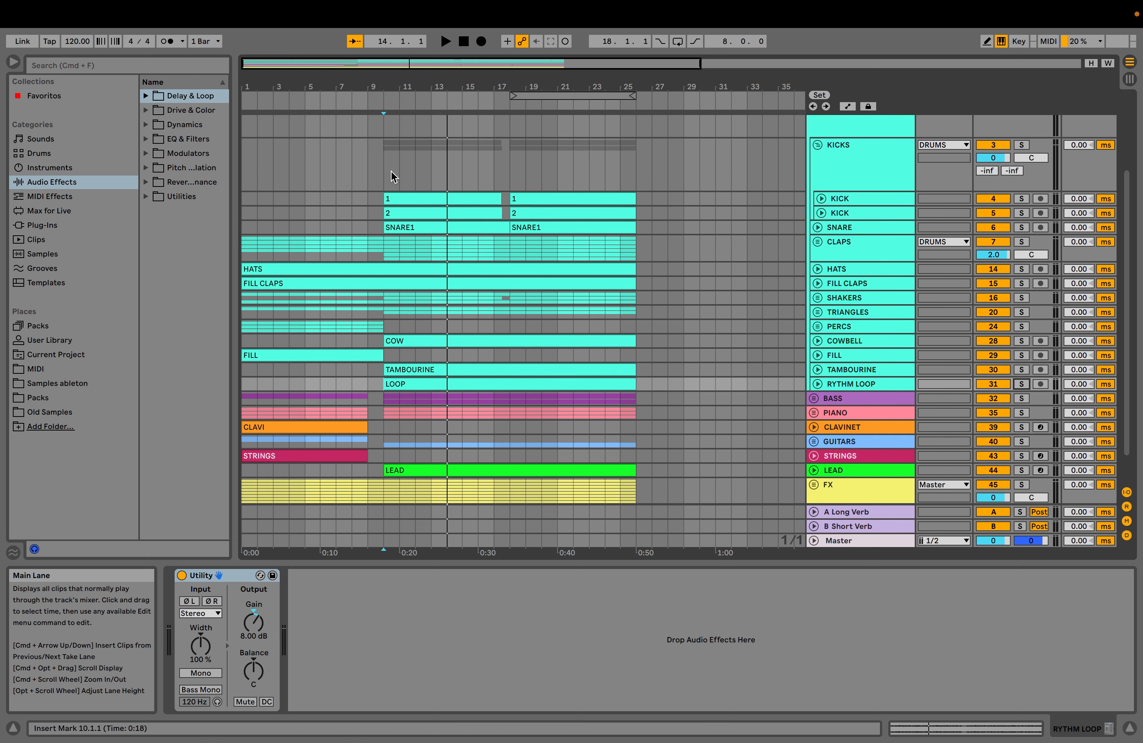
{"action": "left_click", "coordinate": [389, 174]}
{"action": "scroll", "coordinate": [953, 247], "scroll_direction": "up", "scroll_amount": 4}
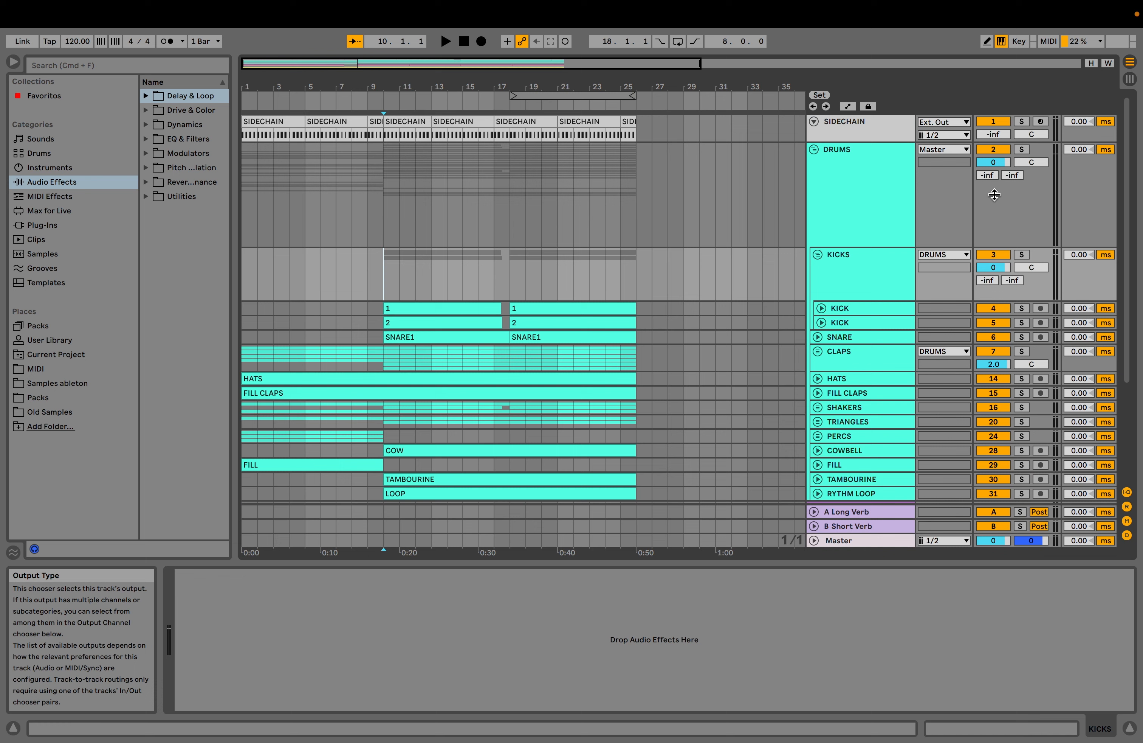
{"action": "left_click", "coordinate": [1020, 149]}
{"action": "key", "text": "space"}
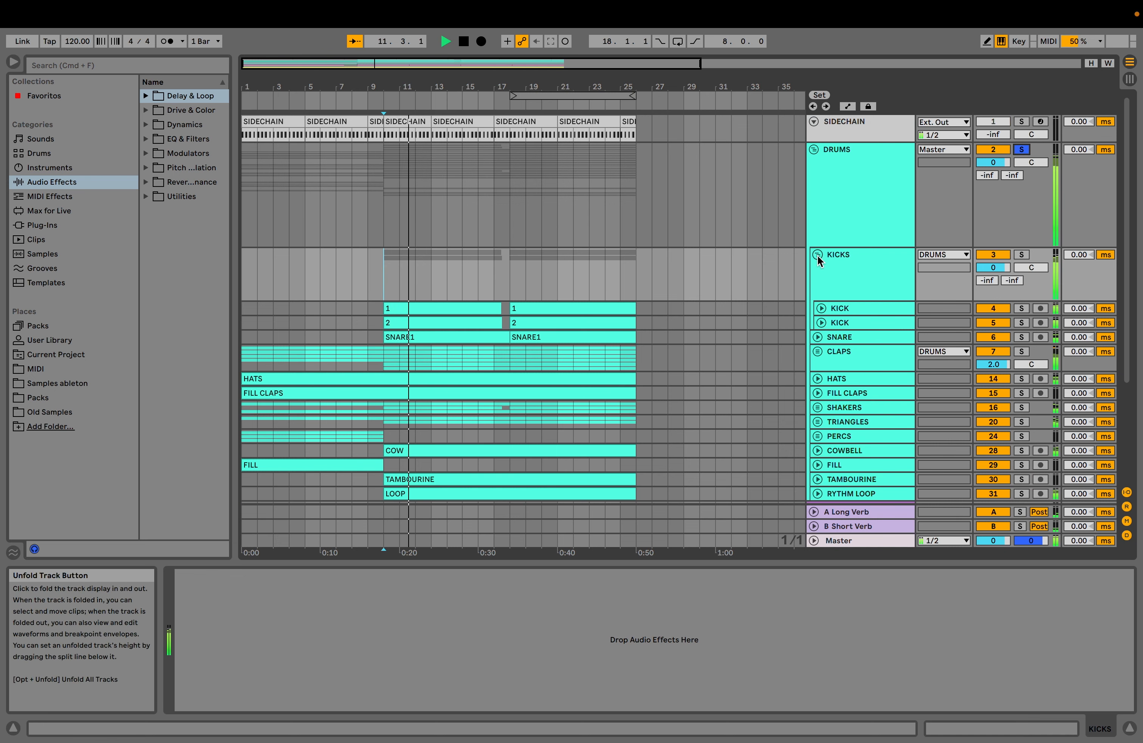
{"action": "key", "text": "Left"}
{"action": "left_click", "coordinate": [815, 150]}
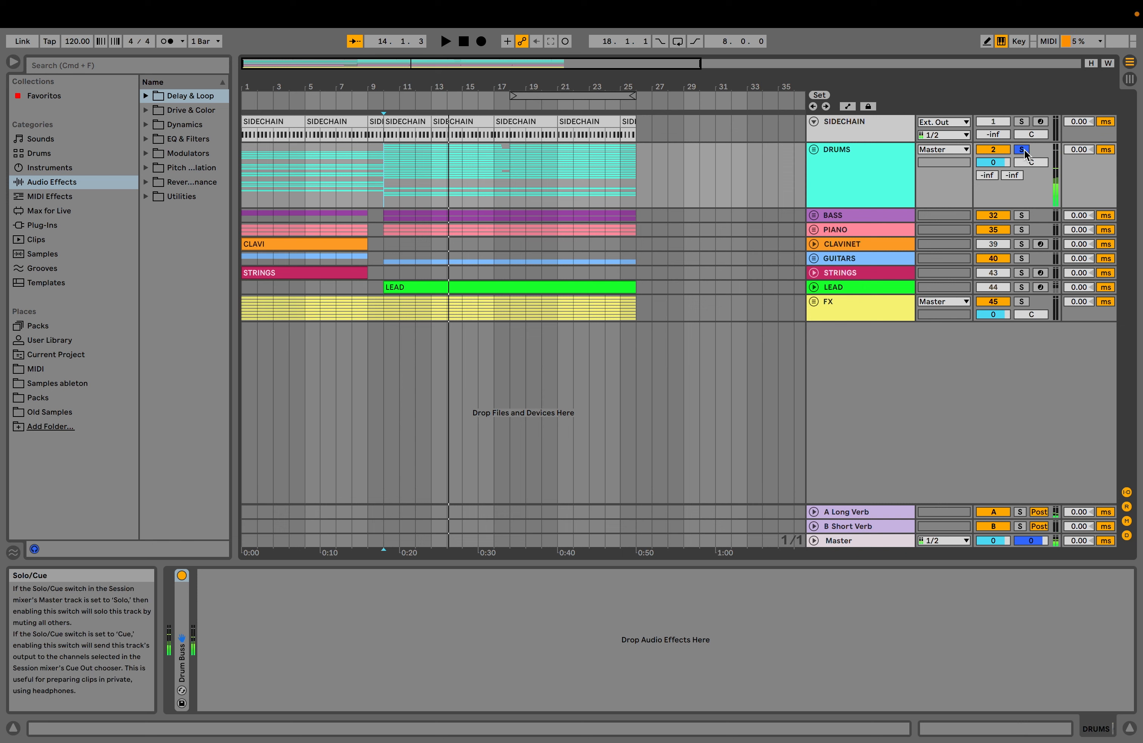
Expand the STRINGS track and examine the sidechain settings of its Compressor, folding the device again when done.
{"action": "left_click", "coordinate": [814, 273]}
{"action": "left_click", "coordinate": [842, 286]}
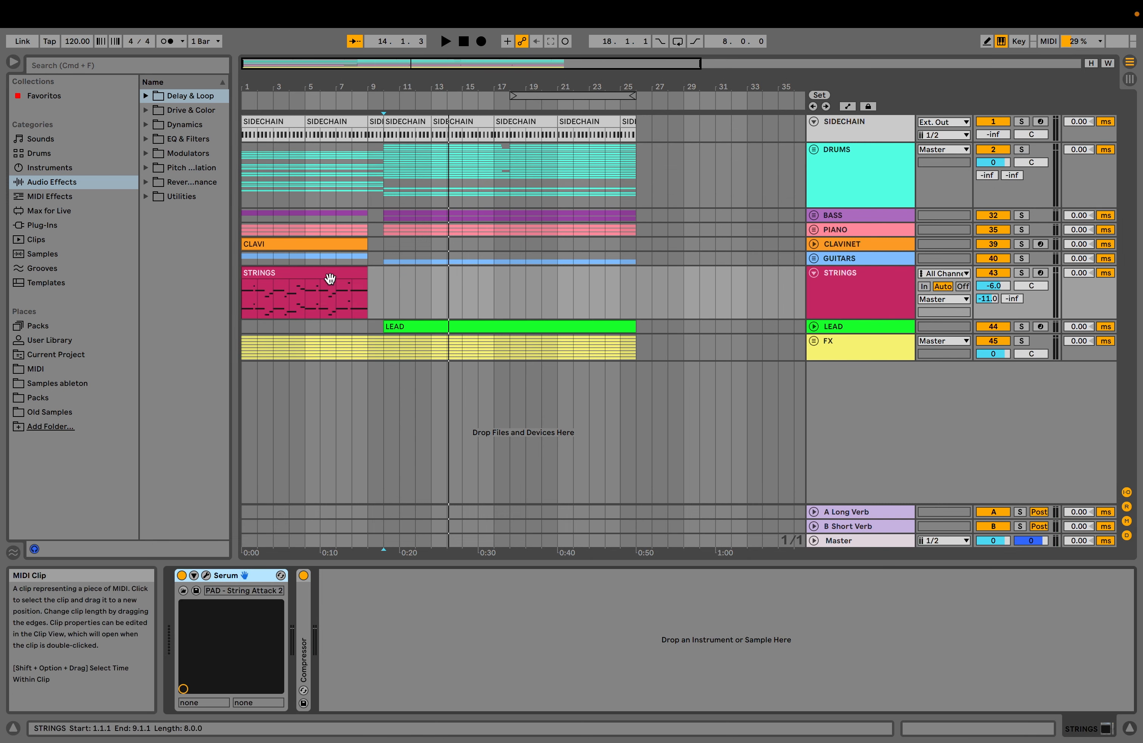
{"action": "double_click", "coordinate": [311, 622]}
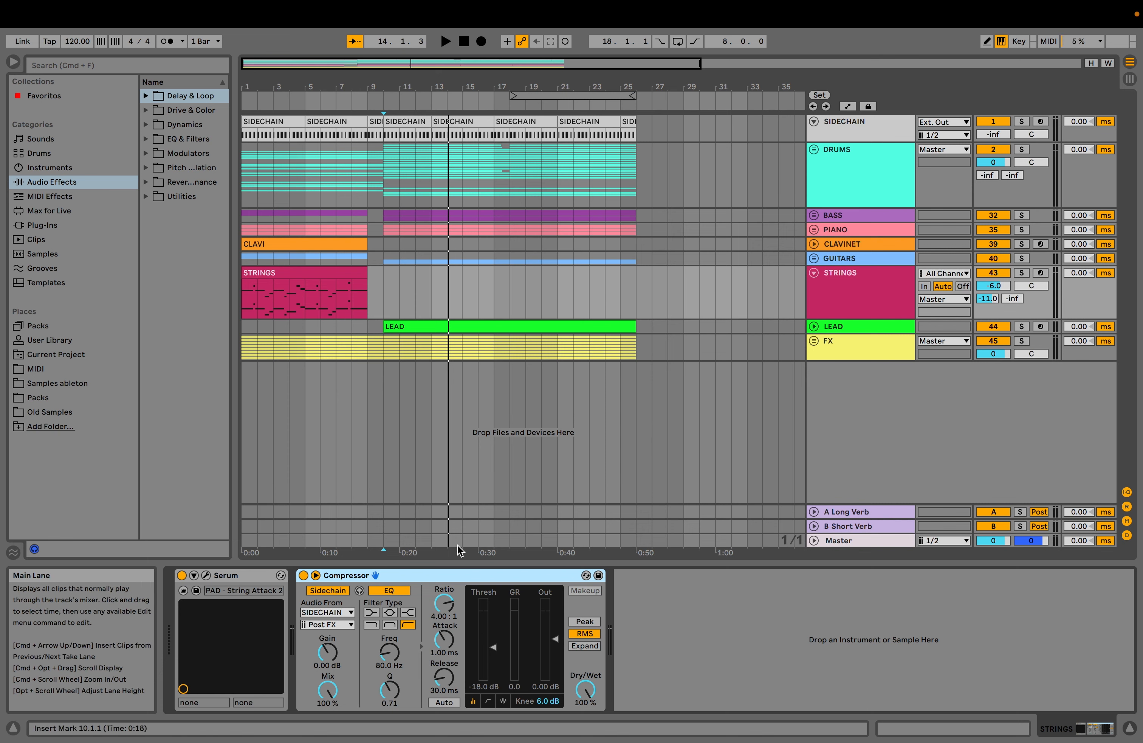
{"action": "double_click", "coordinate": [431, 574]}
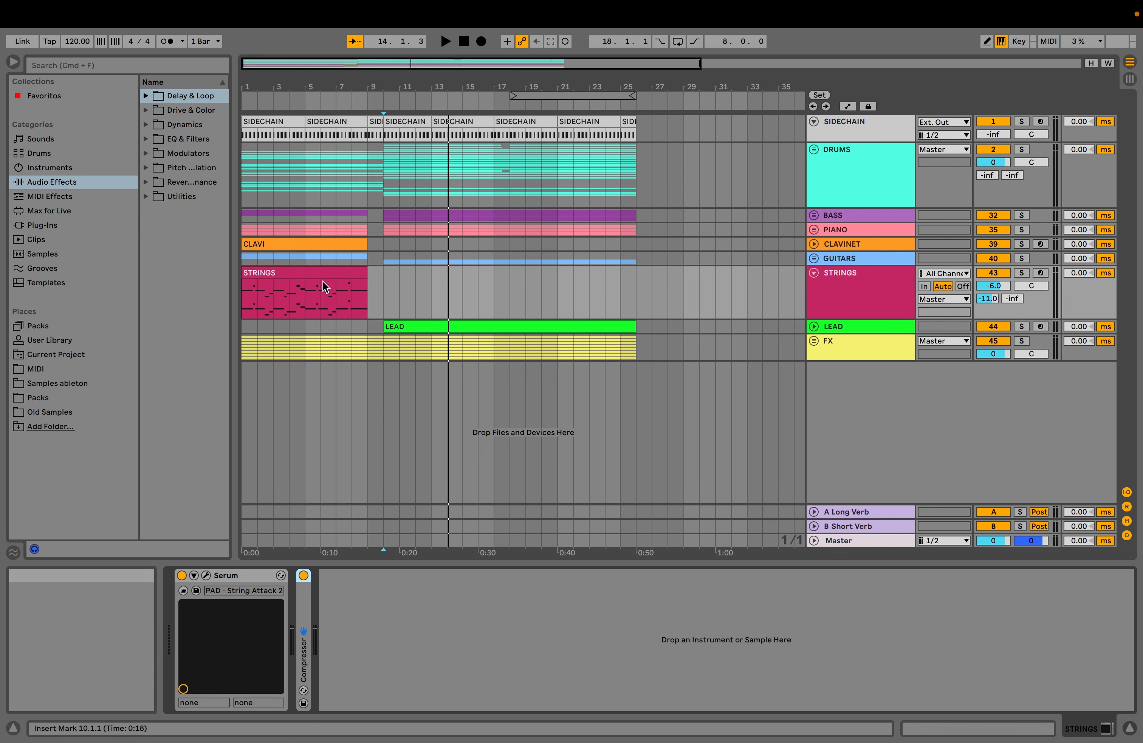
Solo the STRINGS track and play it from bar 1.
{"action": "left_click_drag", "start_coordinate": [249, 86], "coordinate": [249, 138]}
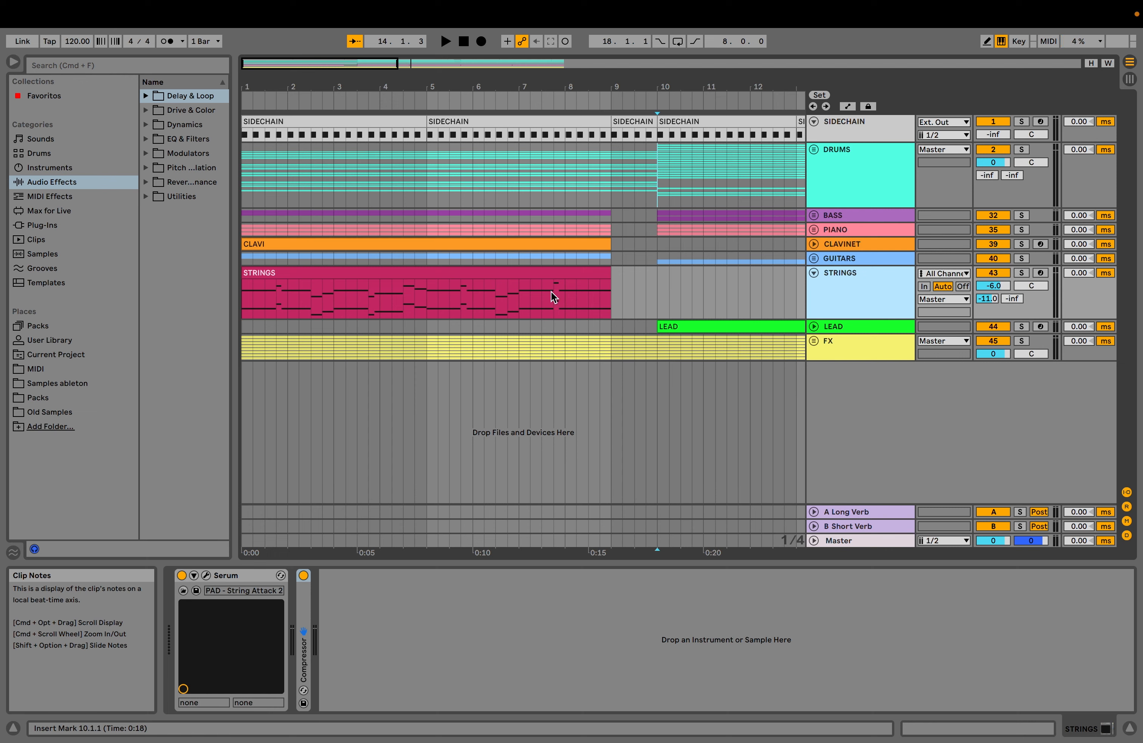
{"action": "left_click", "coordinate": [1021, 273]}
{"action": "key", "text": "space"}
{"action": "key", "text": "space"}
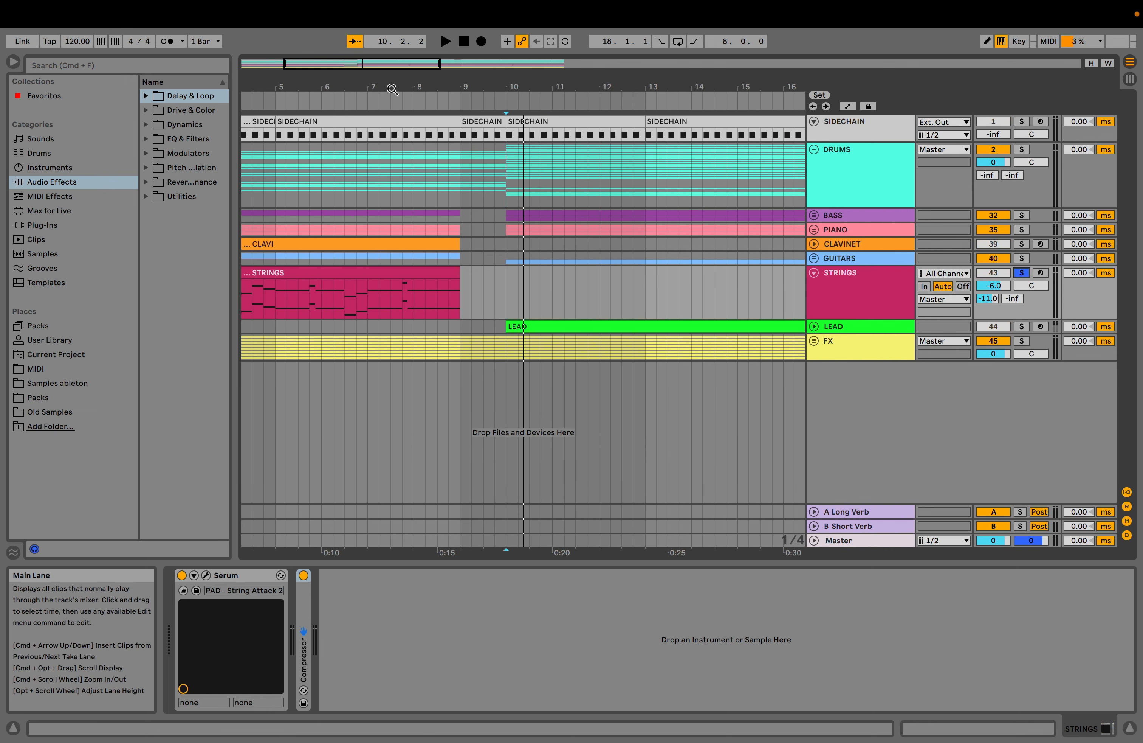
{"action": "left_click_drag", "start_coordinate": [387, 87], "coordinate": [536, 83]}
{"action": "left_click", "coordinate": [245, 294]}
{"action": "key", "text": "space"}
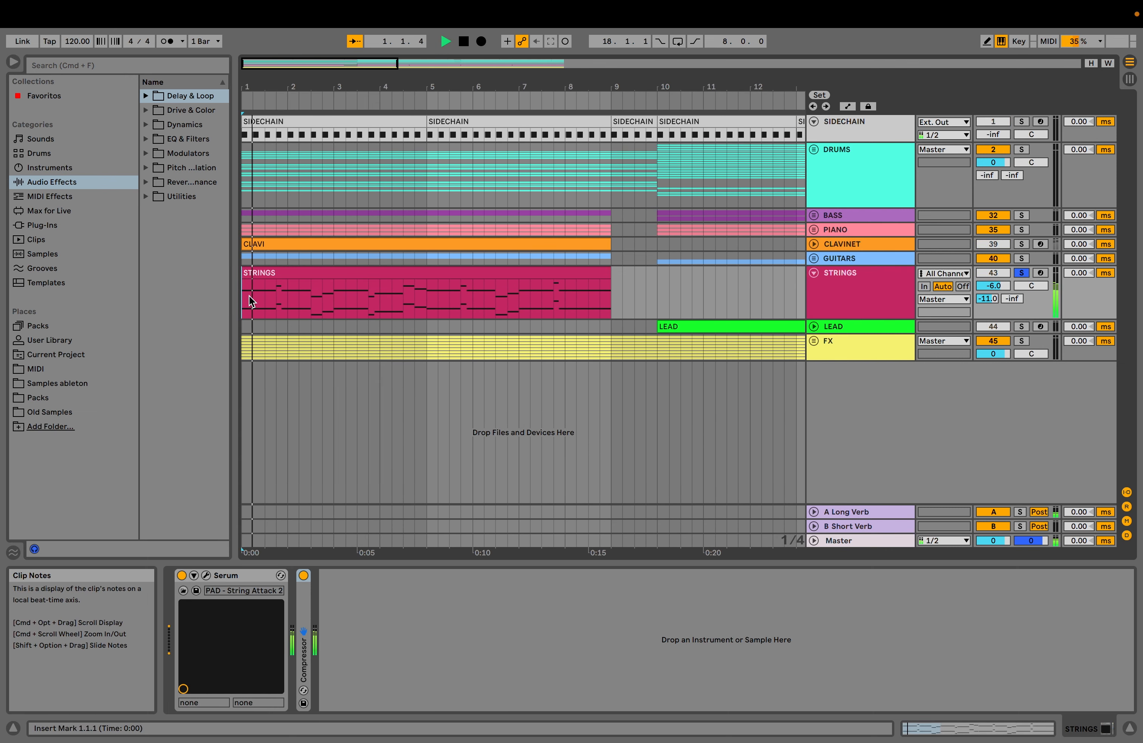
Check the STRINGS Compressor's levels during playback, and collapse the device and the track.
{"action": "double_click", "coordinate": [311, 626]}
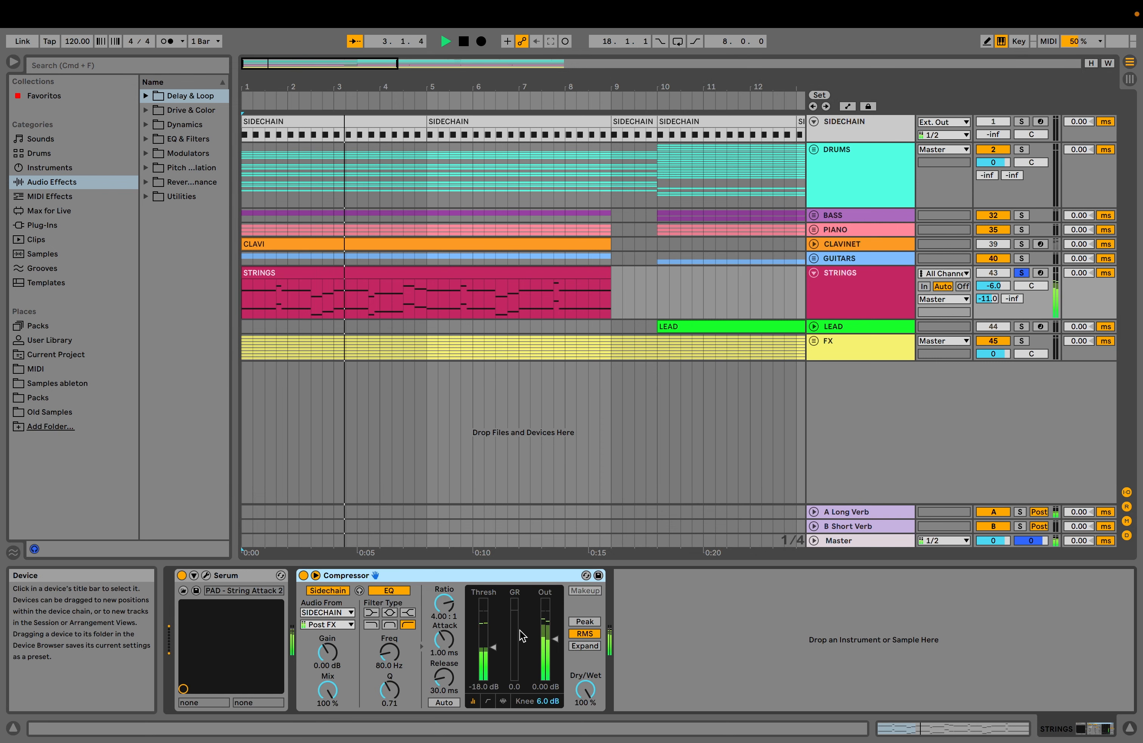
{"action": "double_click", "coordinate": [391, 574]}
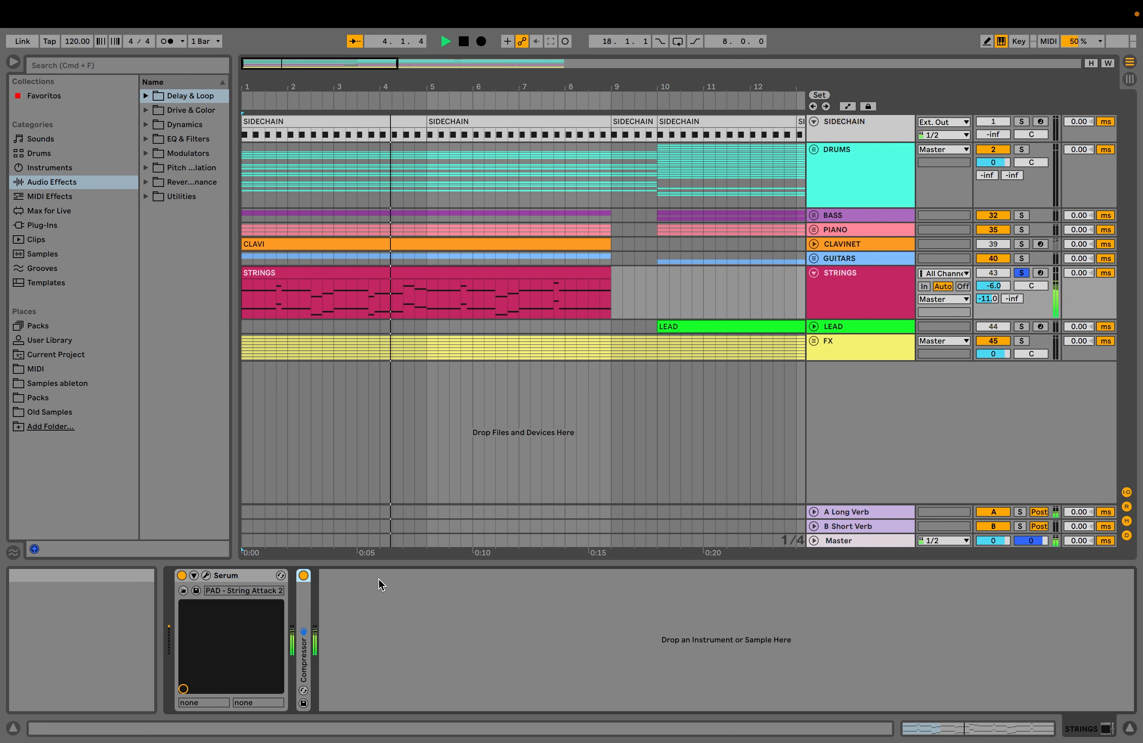
{"action": "left_click", "coordinate": [815, 273]}
Unfold the BASS group's Compressor, and play the group from bar 1, soloed in place of STRINGS.
{"action": "left_click", "coordinate": [830, 216]}
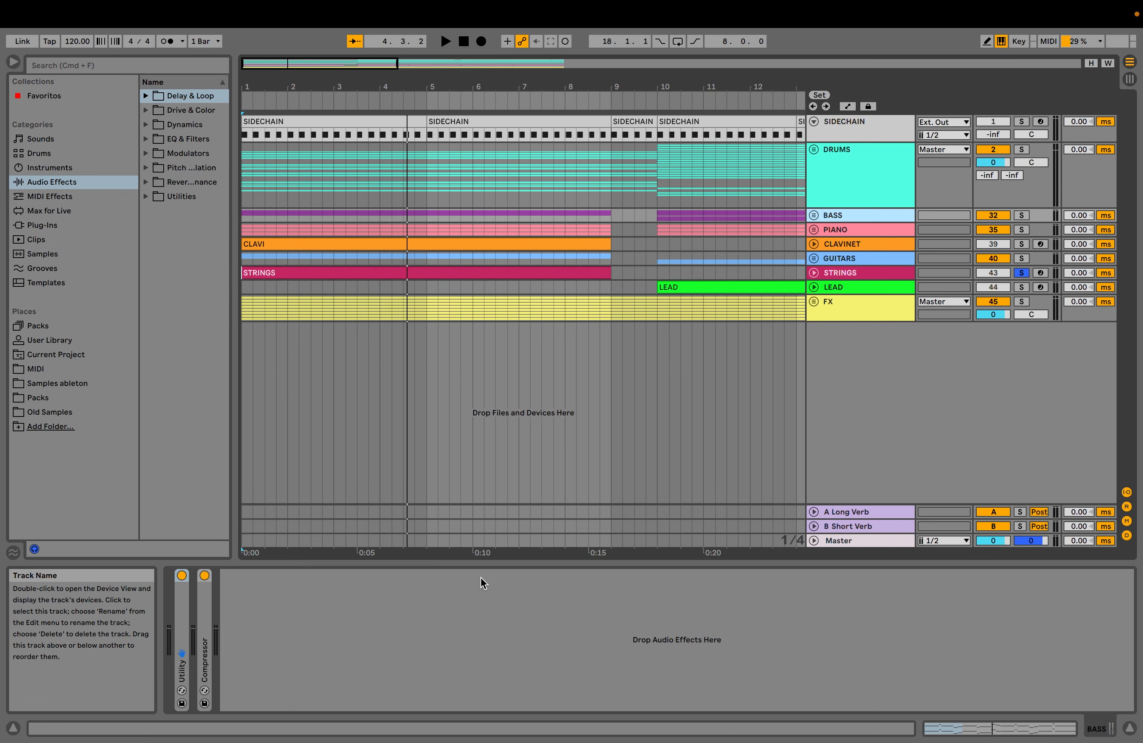
{"action": "double_click", "coordinate": [205, 646]}
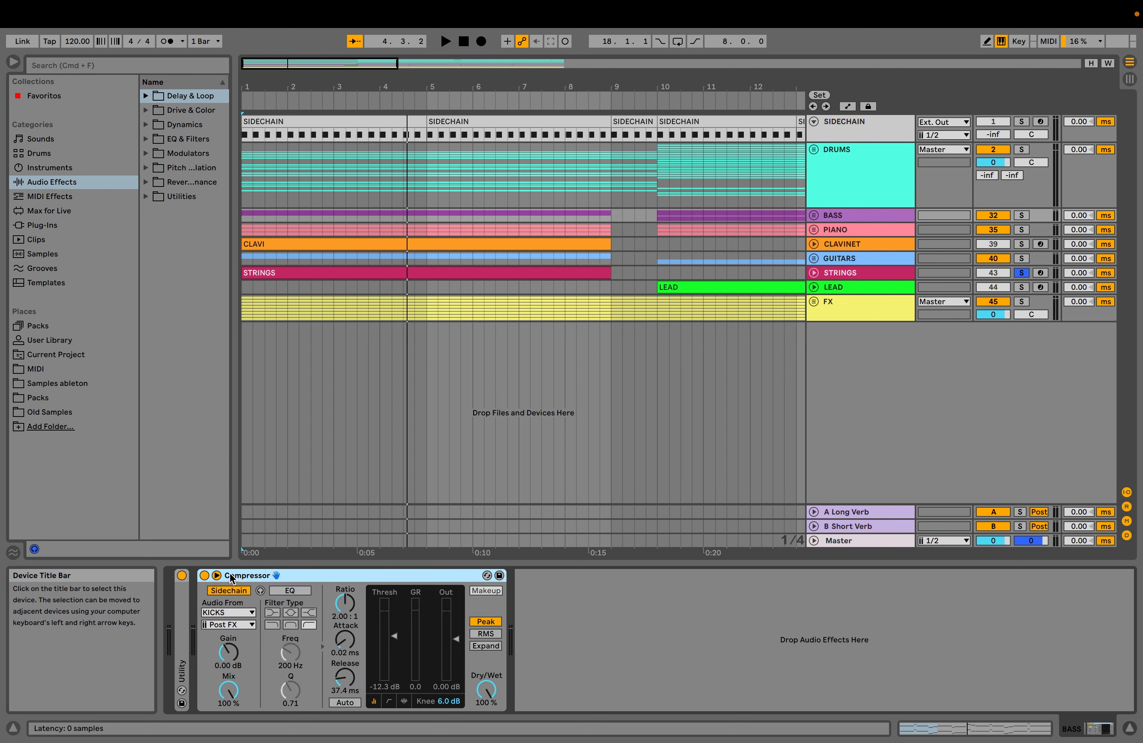
{"action": "left_click", "coordinate": [1023, 217]}
{"action": "key", "text": "space"}
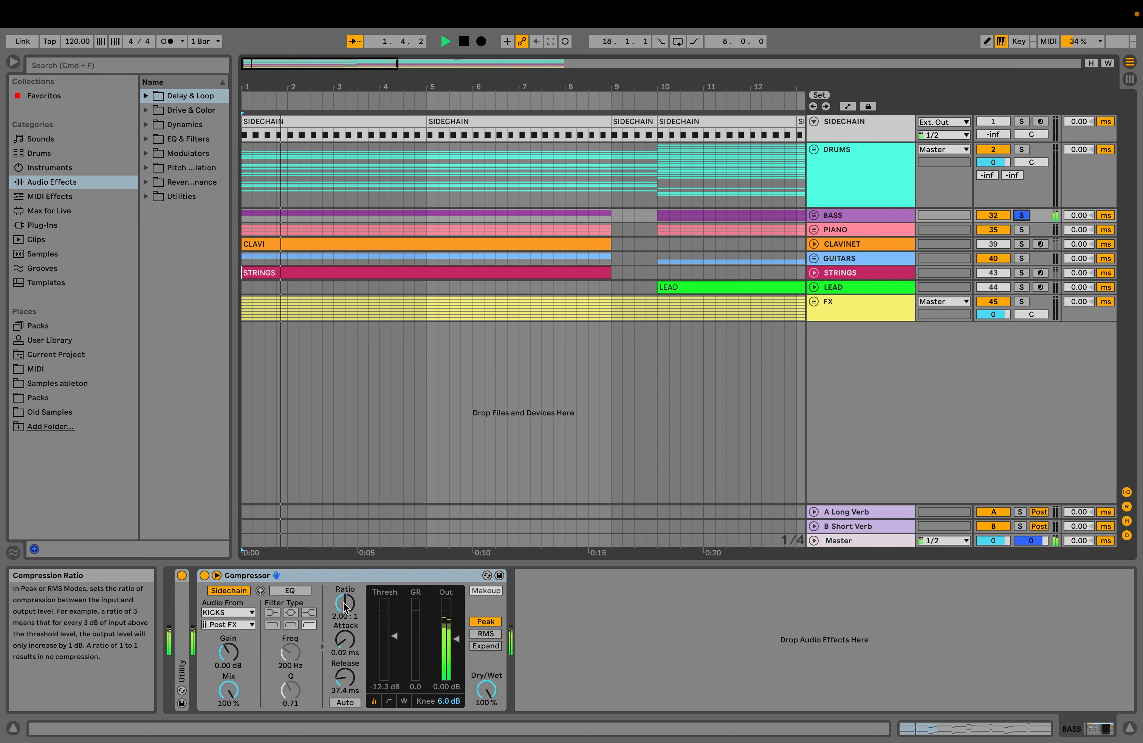
{"action": "key", "text": "space"}
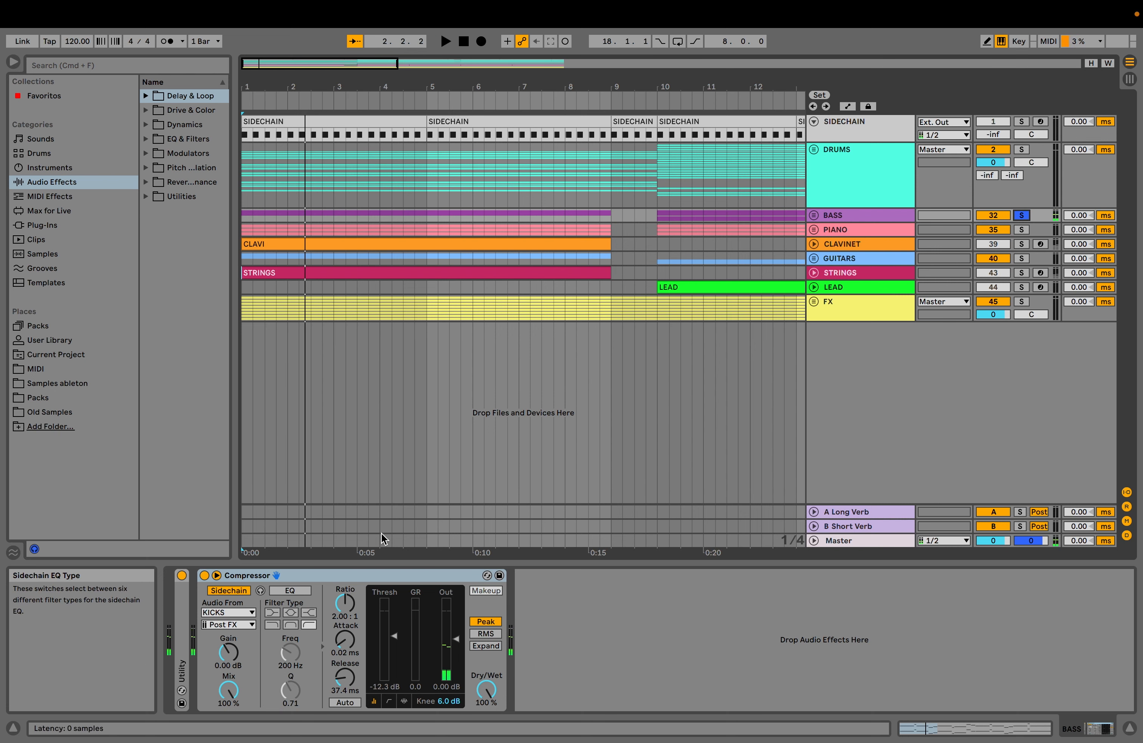
Play the soloed BASS group from bar 10 and bring its device chain back into view.
{"action": "left_click", "coordinate": [655, 247]}
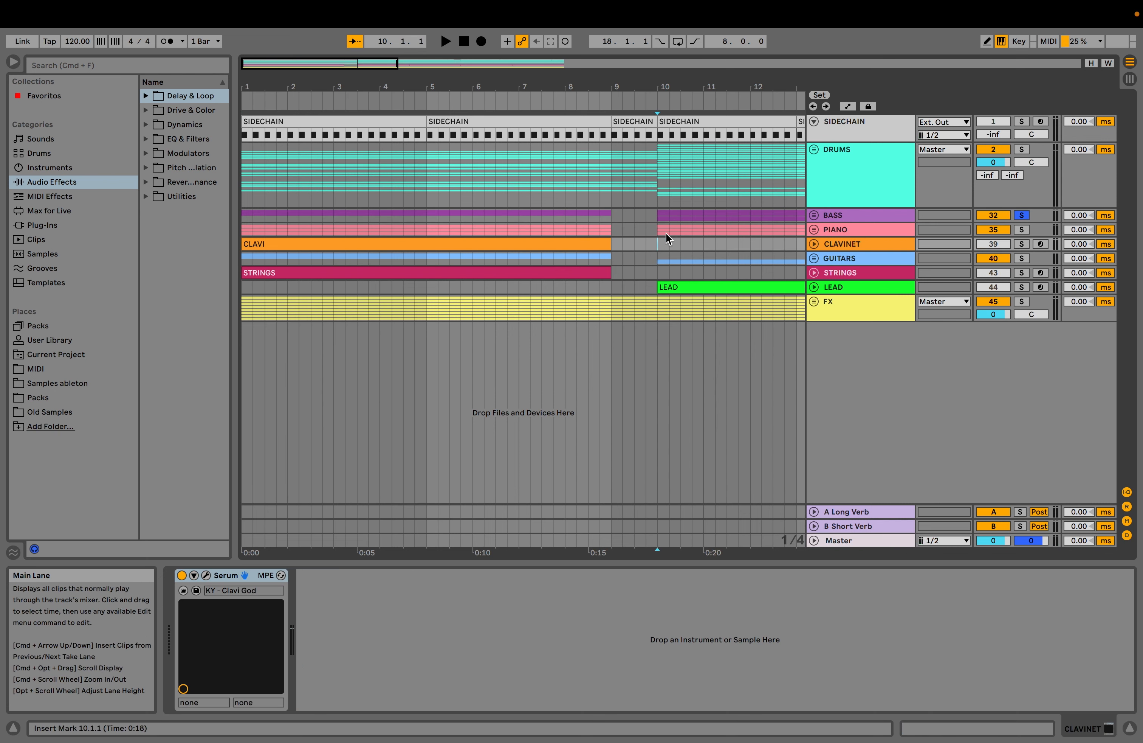
{"action": "key", "text": "space"}
{"action": "left_click", "coordinate": [856, 216]}
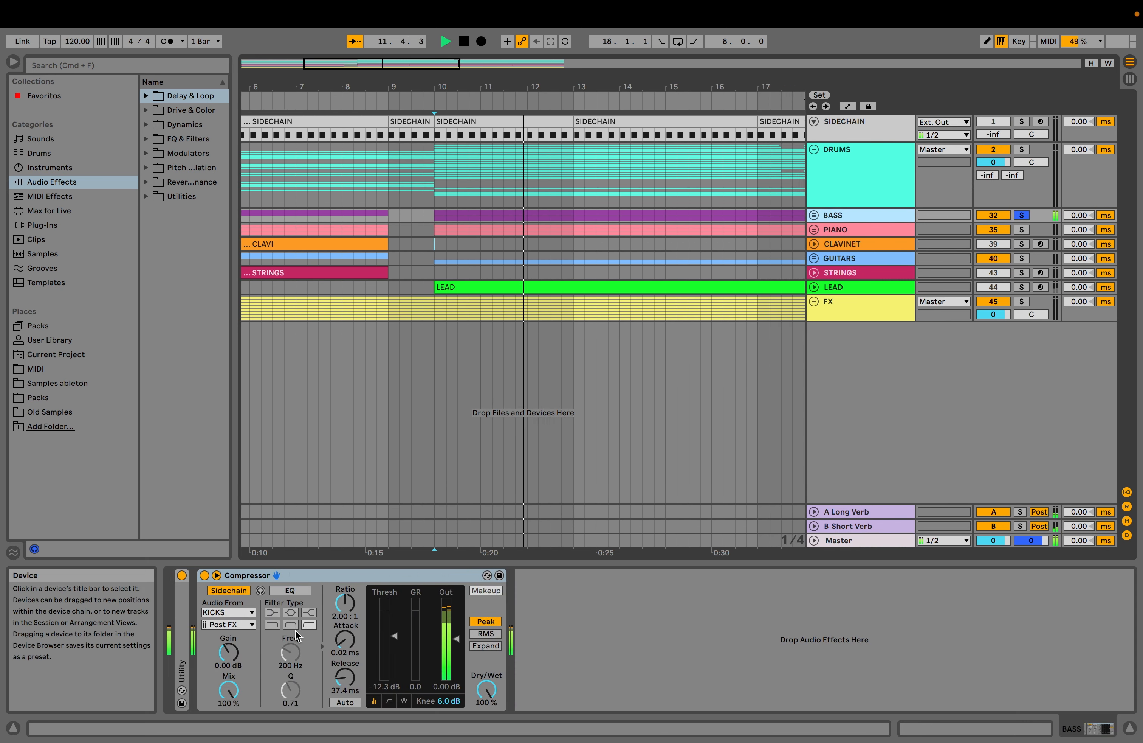
Set the BASS Compressor's sidechain source to the first KICK track and its threshold to -19.6 dB while auditioning from bar 10.
{"action": "left_click", "coordinate": [249, 613]}
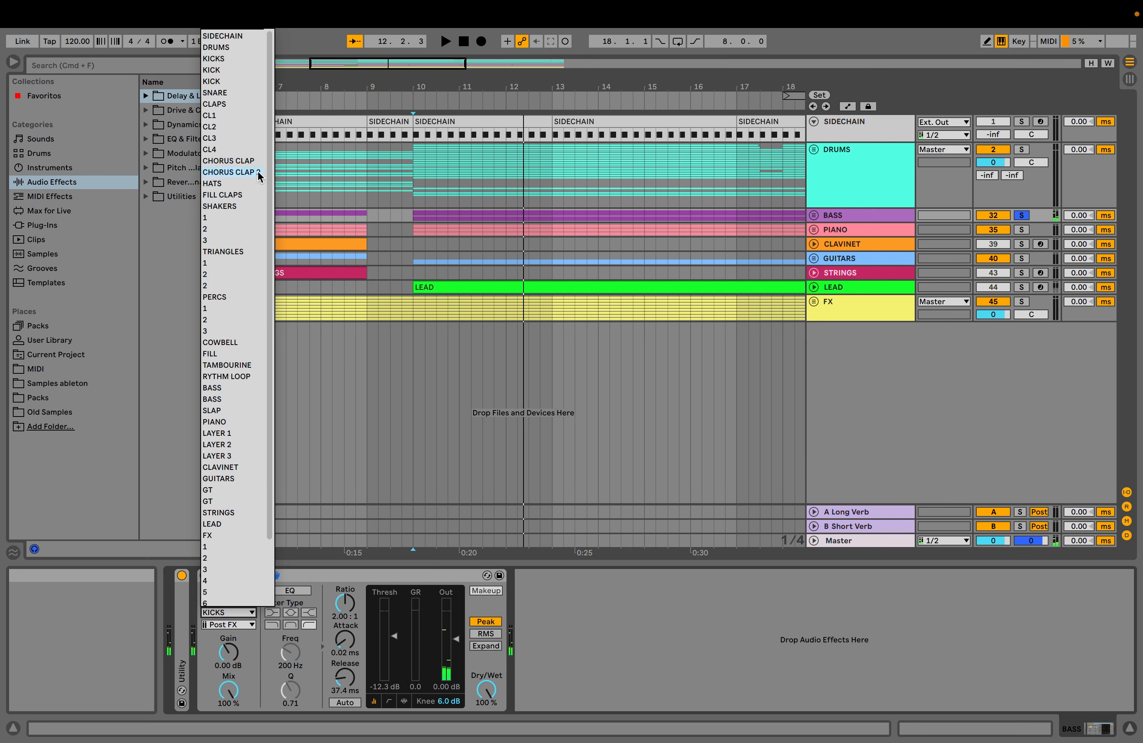
{"action": "left_click", "coordinate": [223, 70]}
{"action": "key", "text": "space"}
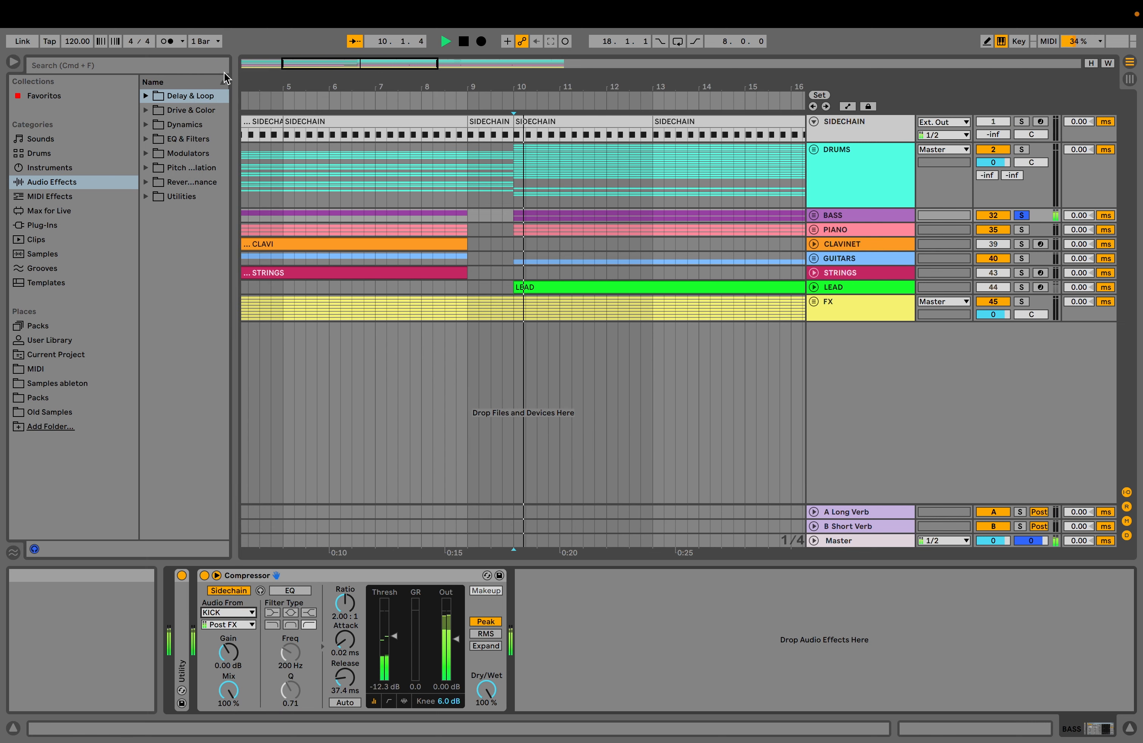
{"action": "left_click_drag", "start_coordinate": [405, 643], "coordinate": [399, 656]}
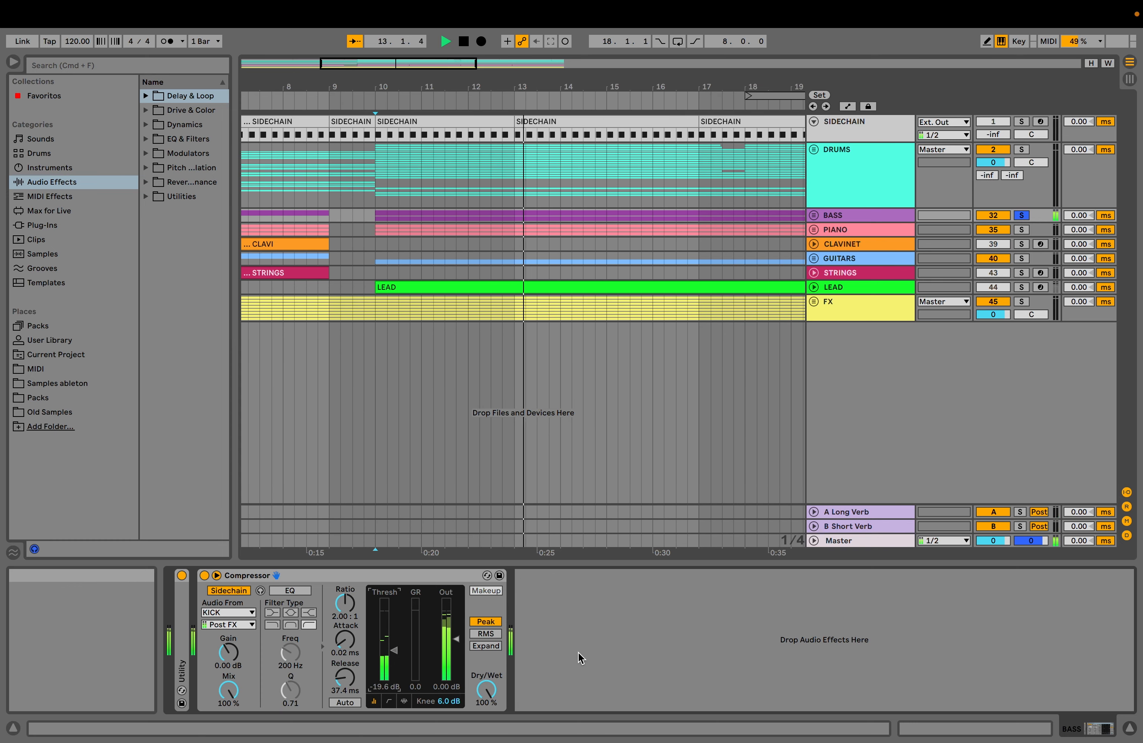
{"action": "key", "text": "space"}
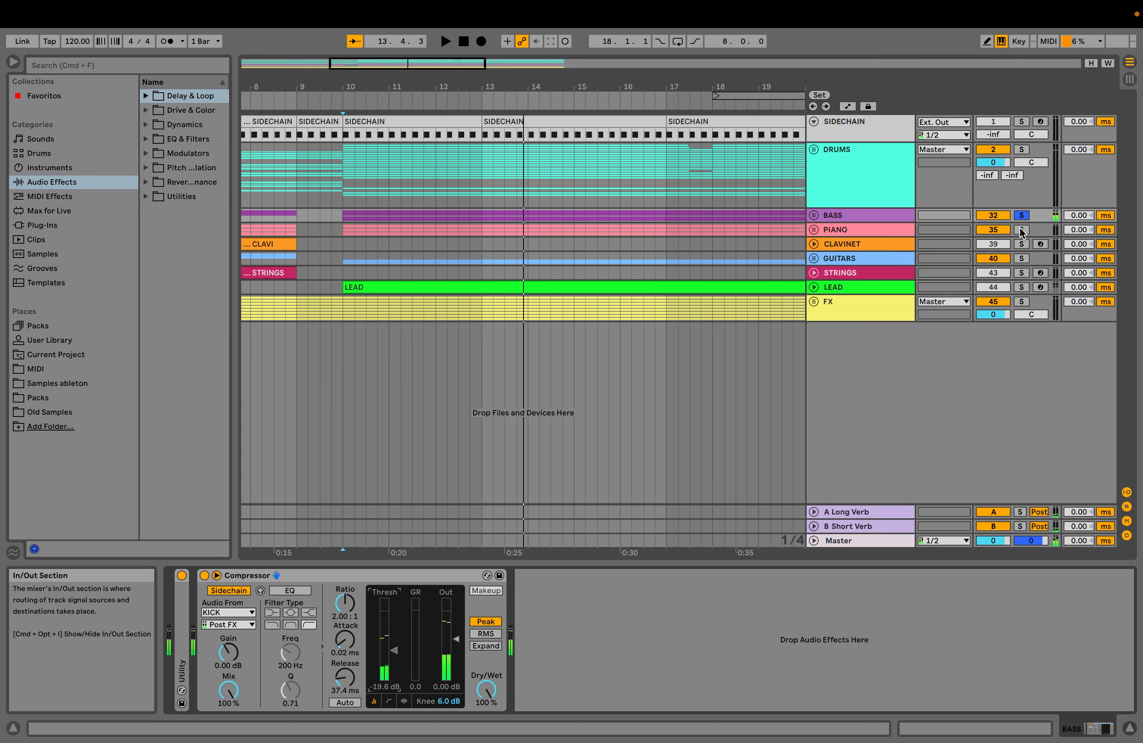
{"action": "left_click", "coordinate": [1022, 215]}
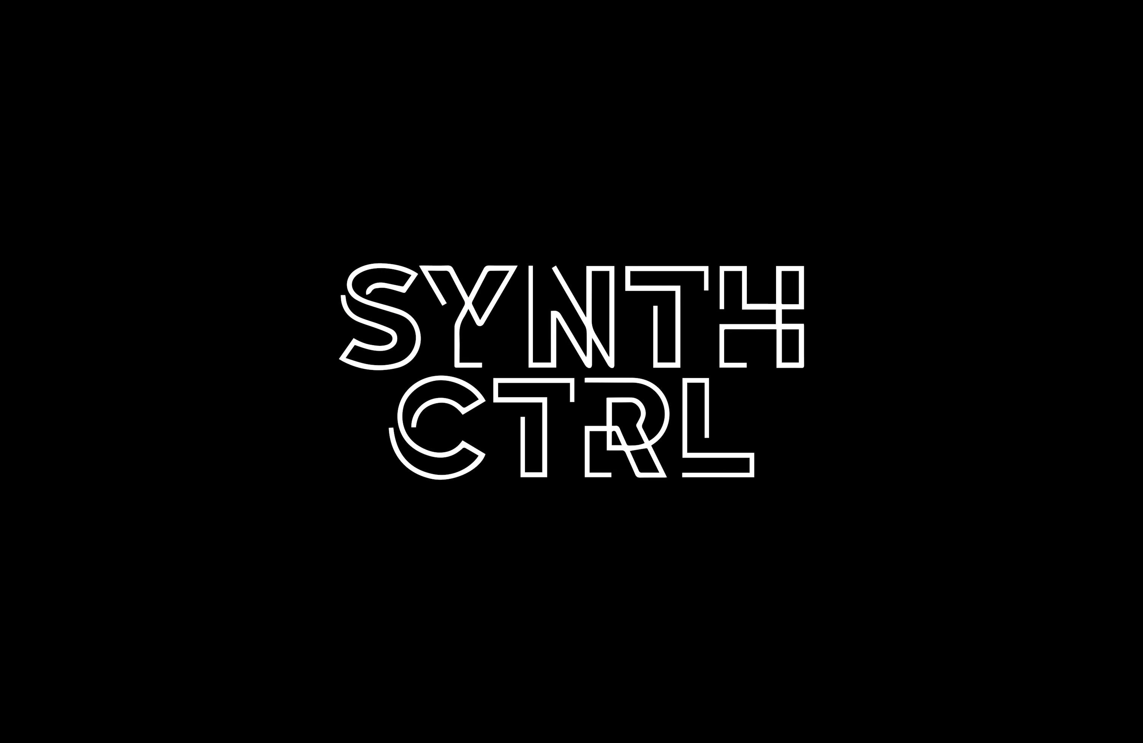